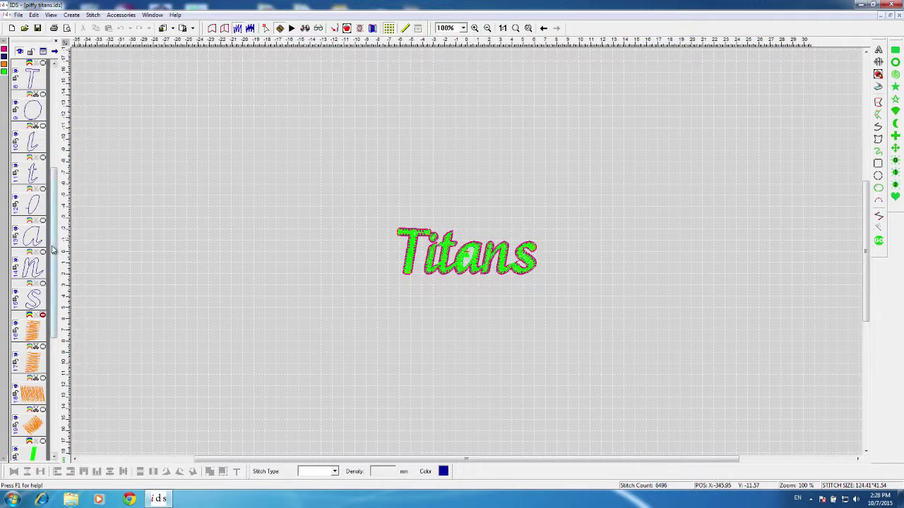
# Step: Select segments 8 to 27, covering the blue outlines and the orange and green stitching, and hide them
pyautogui.moveTo(52, 244); pyautogui.dragTo(50, 124)
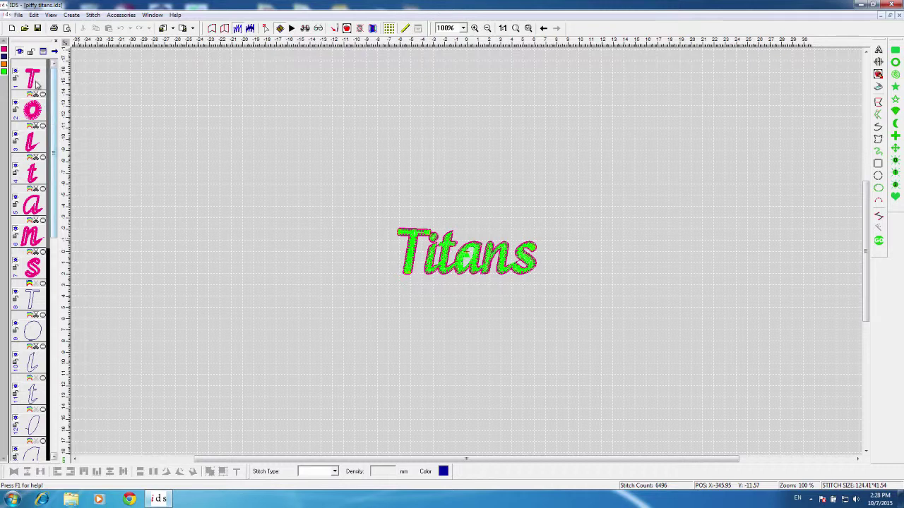
pyautogui.click(475, 27)
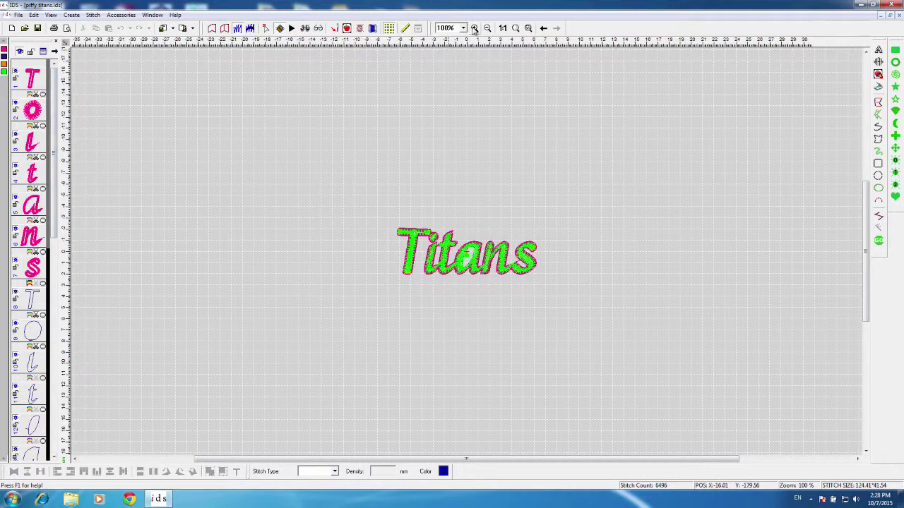
pyautogui.moveTo(374, 215); pyautogui.dragTo(461, 301)
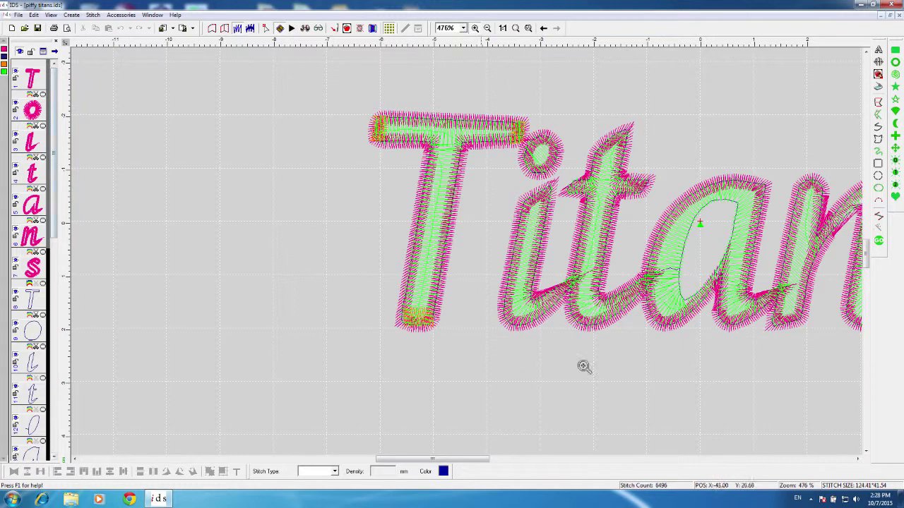
pyautogui.scroll(-1, 54, 170)
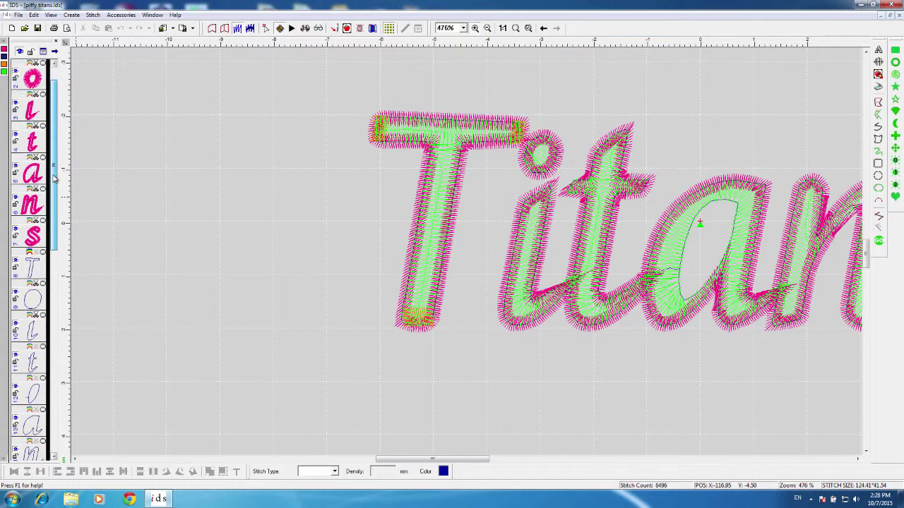
pyautogui.click(33, 277)
pyautogui.moveTo(55, 214); pyautogui.dragTo(68, 430)
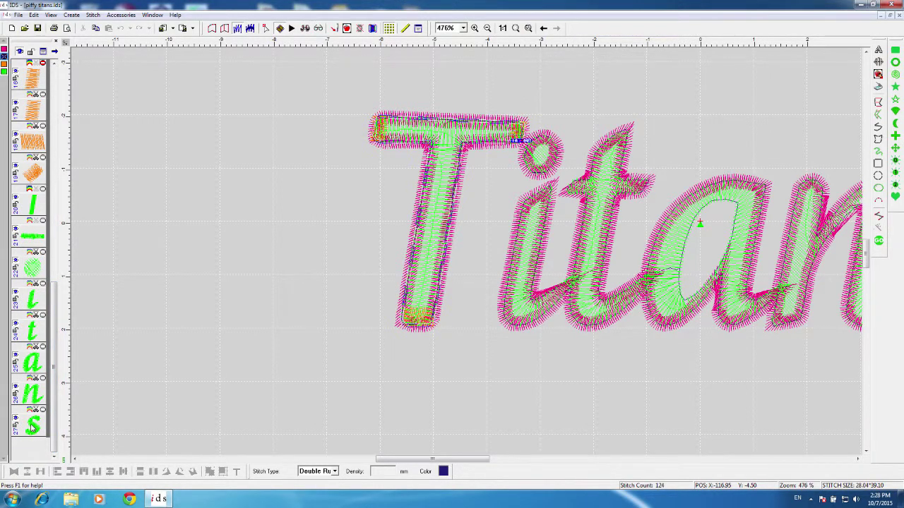
pyautogui.hotkey('ctrl', 'a')
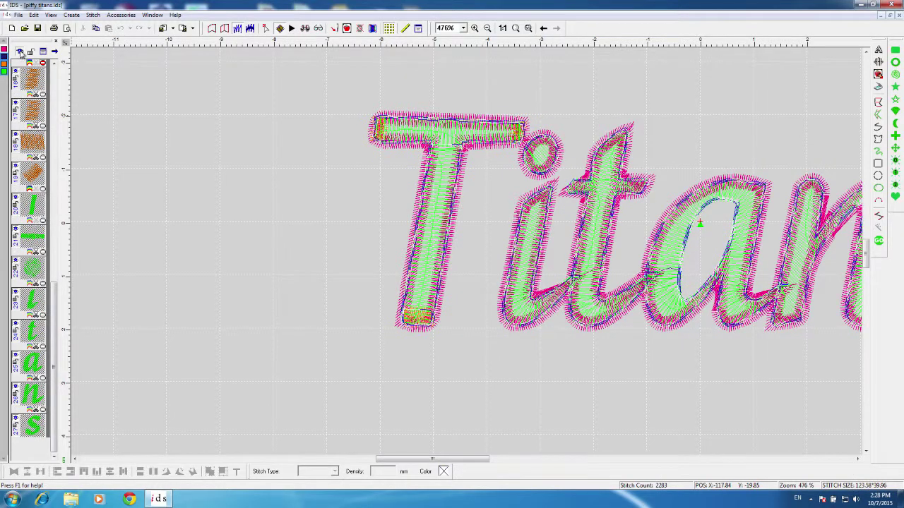
pyautogui.click(20, 52)
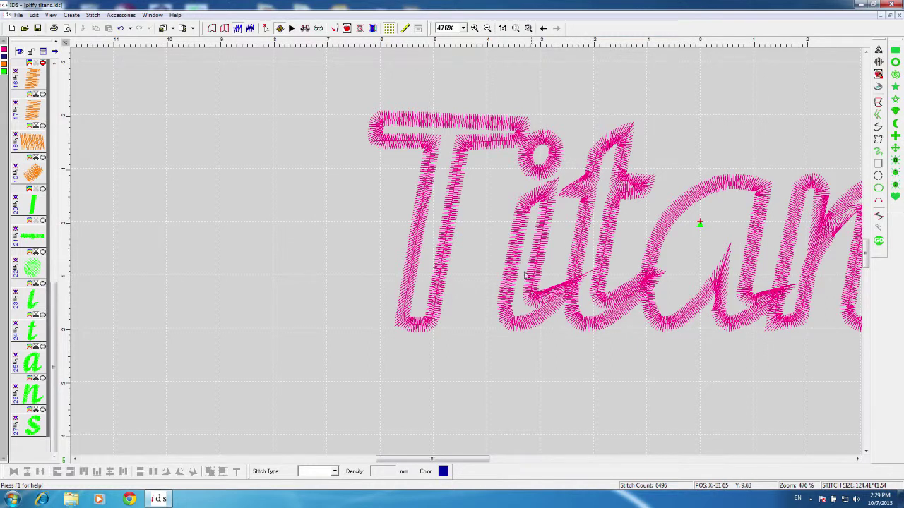
# Step: Open the pink satin border of the letter i for node editing, showing outlines only
pyautogui.moveTo(54, 319); pyautogui.dragTo(56, 78)
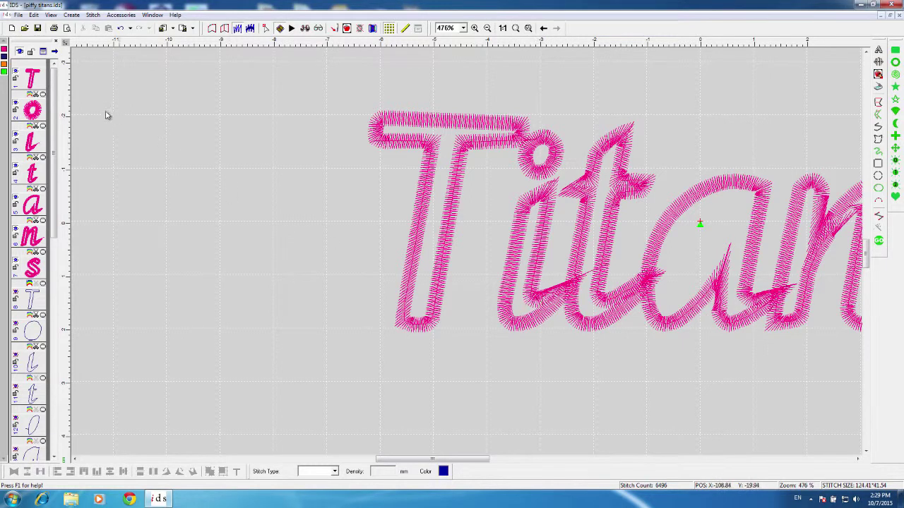
pyautogui.click(28, 144)
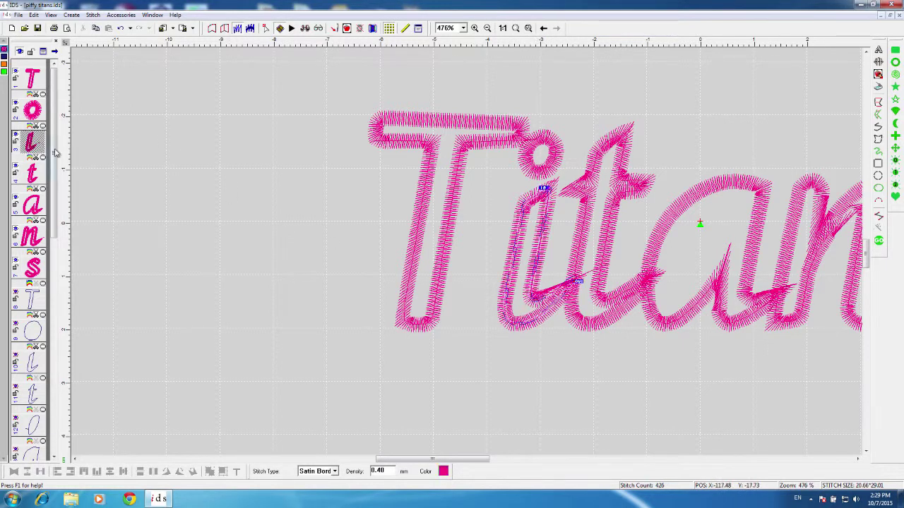
pyautogui.click(475, 28)
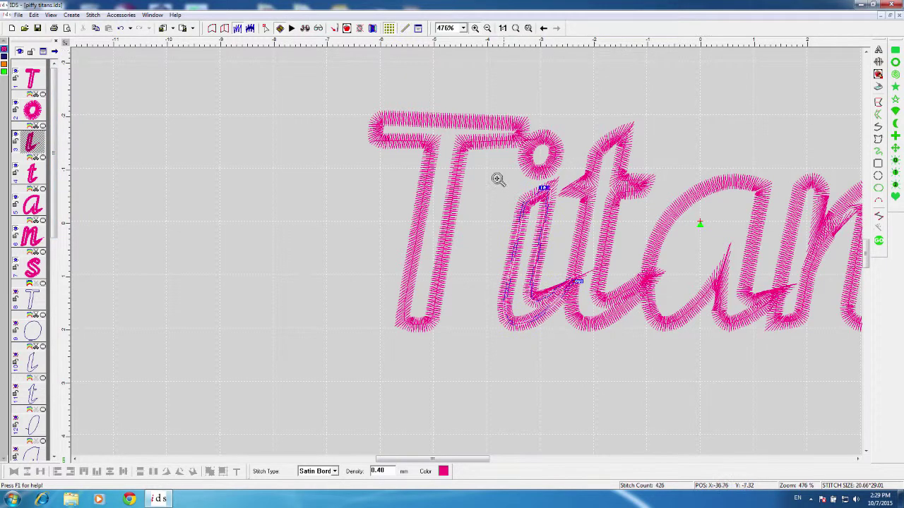
pyautogui.moveTo(464, 159); pyautogui.dragTo(600, 350)
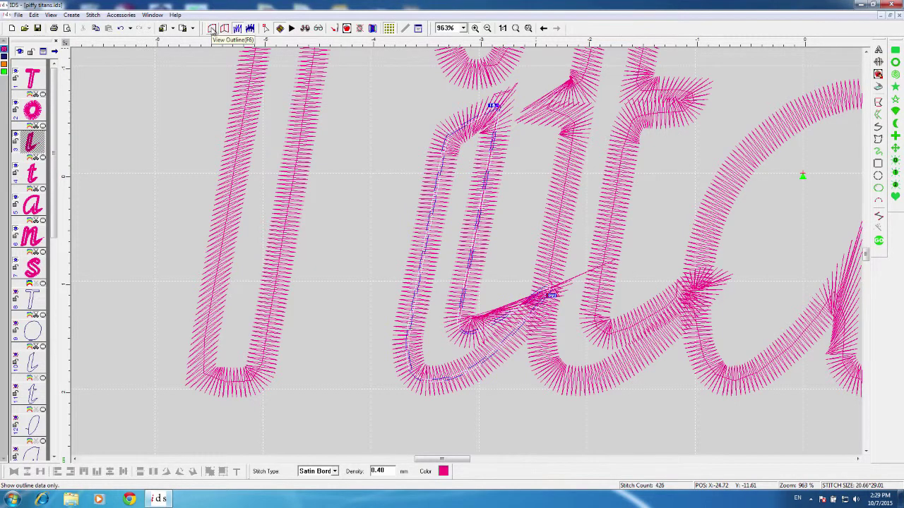
pyautogui.click(211, 29)
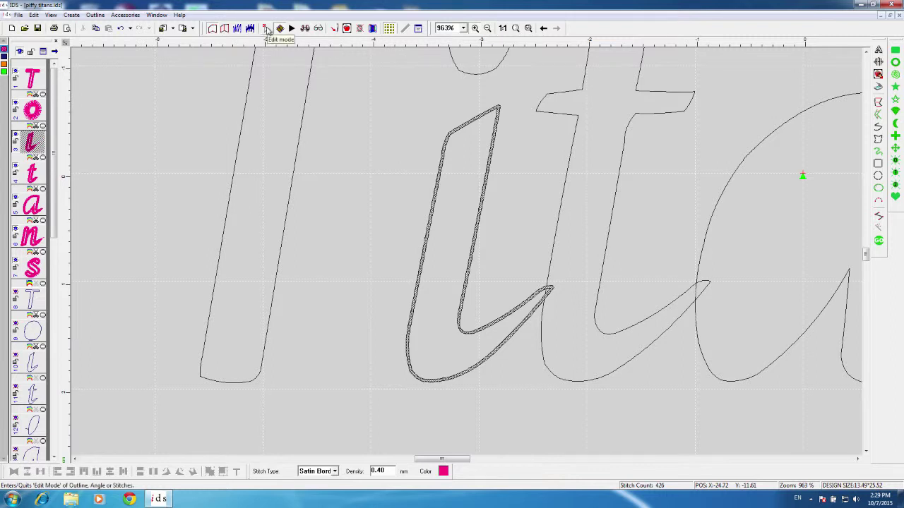
pyautogui.click(267, 30)
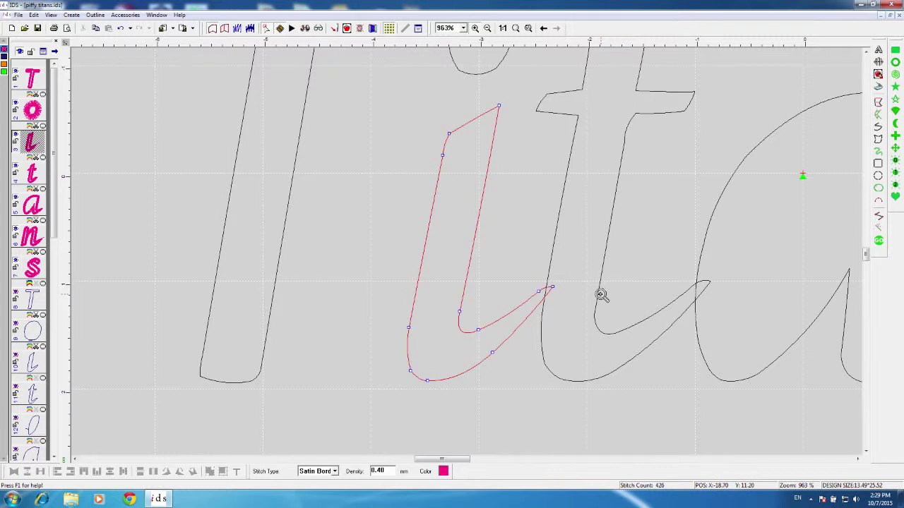
# Step: Reposition the two nodes at the tip of the i's tail to blunt its sharp point, and regenerate the stitches
pyautogui.press('Escape')
pyautogui.click(552, 289)
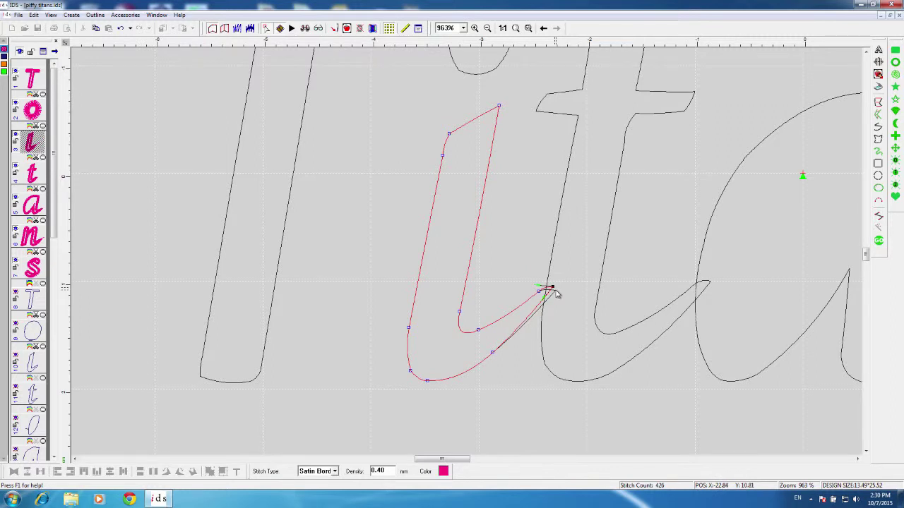
pyautogui.click(554, 290)
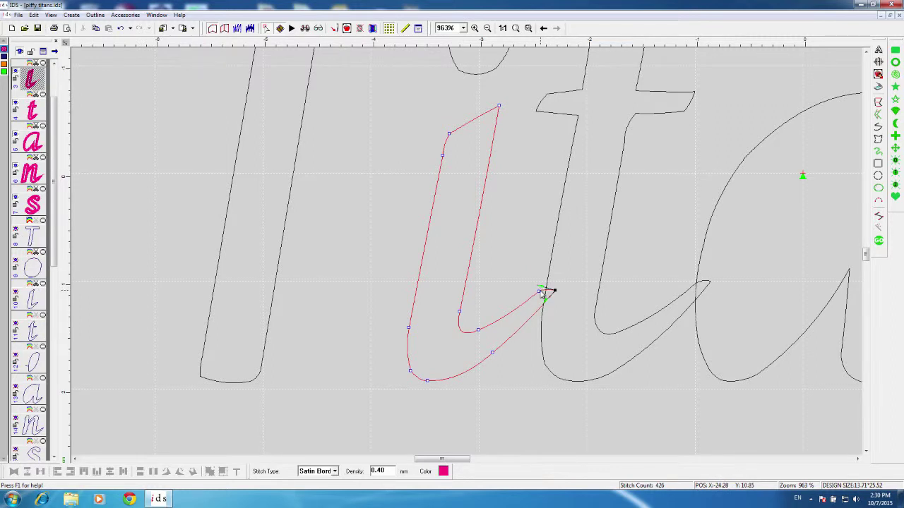
pyautogui.click(545, 291)
pyautogui.click(548, 288)
pyautogui.click(879, 241)
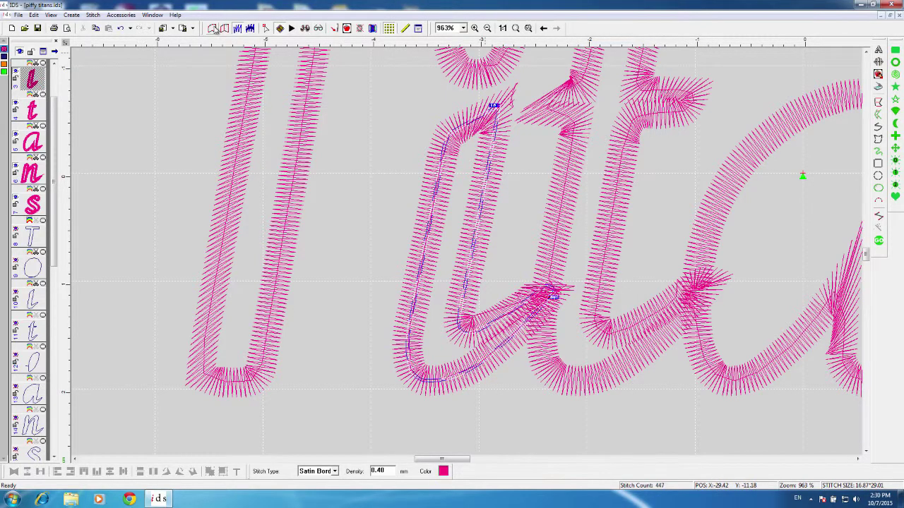
# Step: Reopen the i's outline, refine the nodes at its tail tip once more, and regenerate the satin border
pyautogui.click(213, 29)
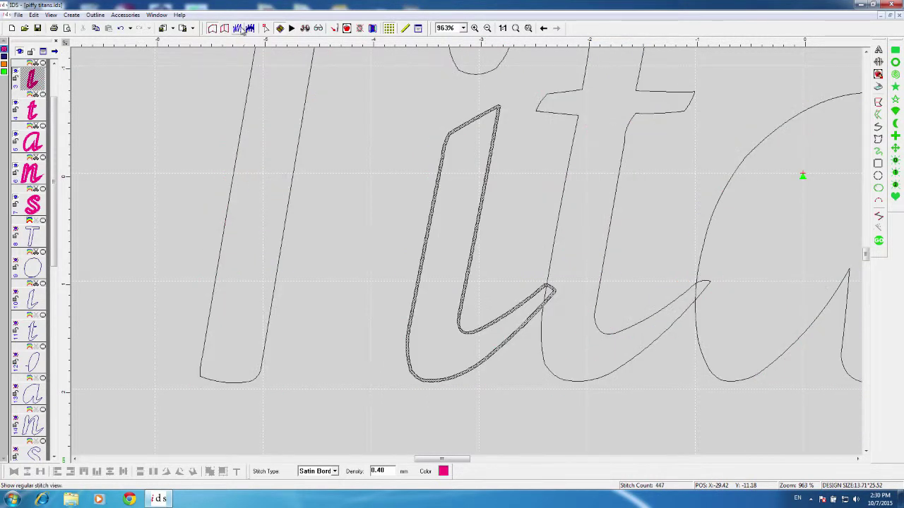
pyautogui.click(266, 29)
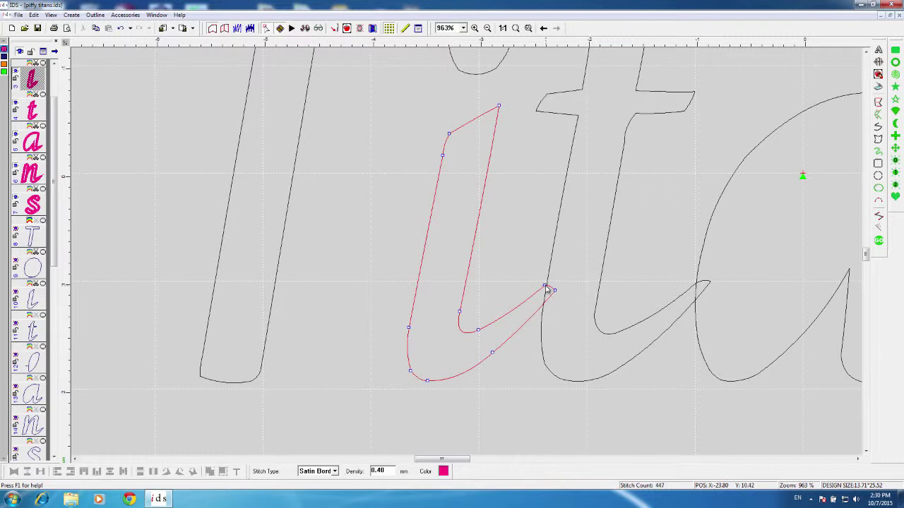
pyautogui.moveTo(558, 285); pyautogui.dragTo(556, 292)
pyautogui.click(556, 291)
pyautogui.click(879, 242)
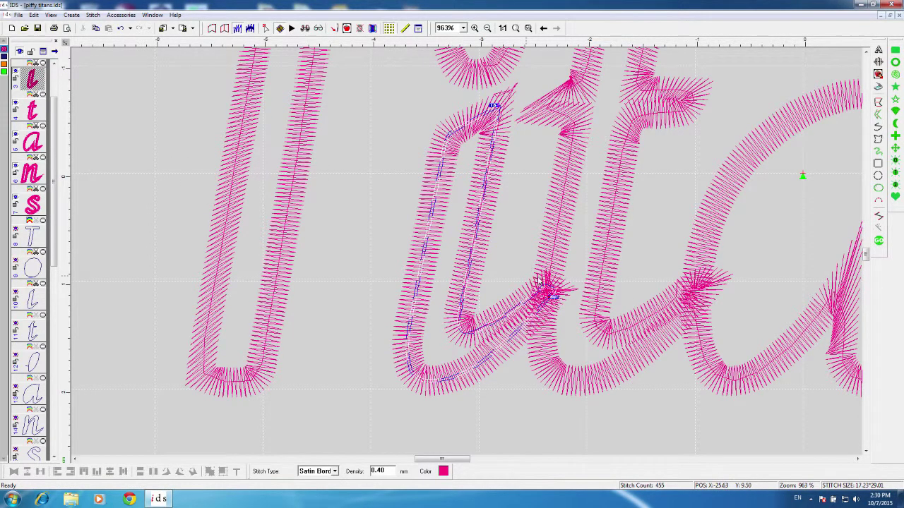
# Step: Reshape the crossbar nodes of the pink letter t in outline editing and regenerate its satin border
pyautogui.click(866, 53)
pyautogui.click(866, 53)
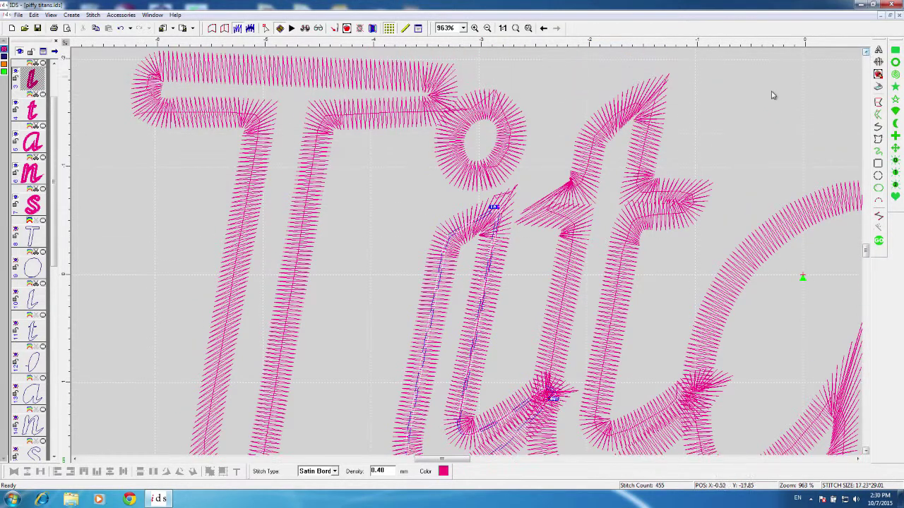
pyautogui.click(586, 185)
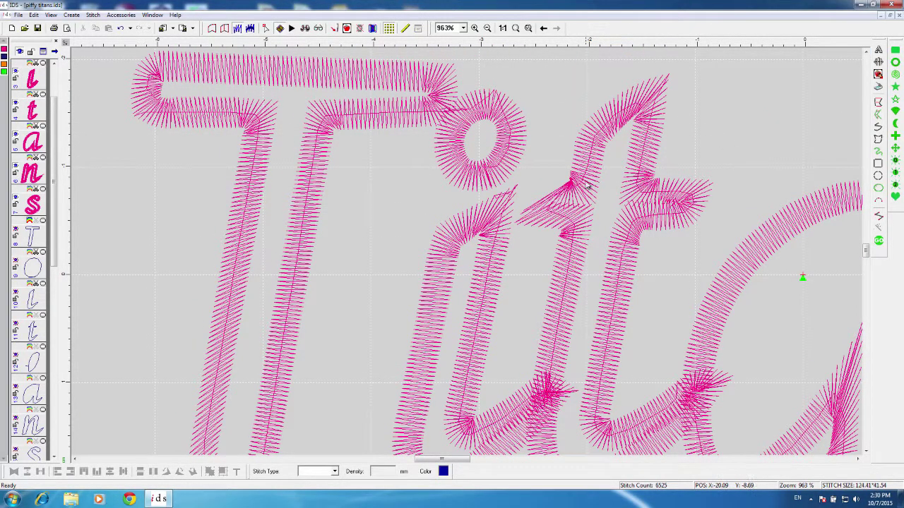
pyautogui.click(586, 185)
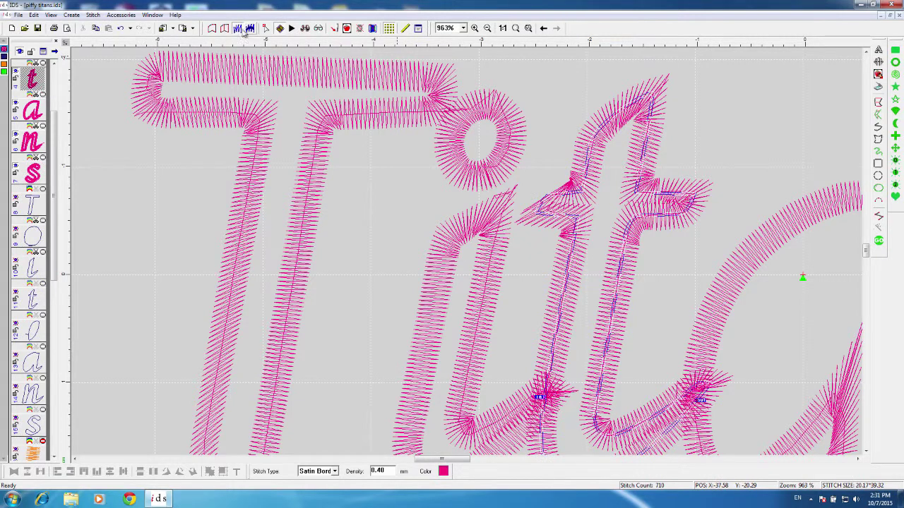
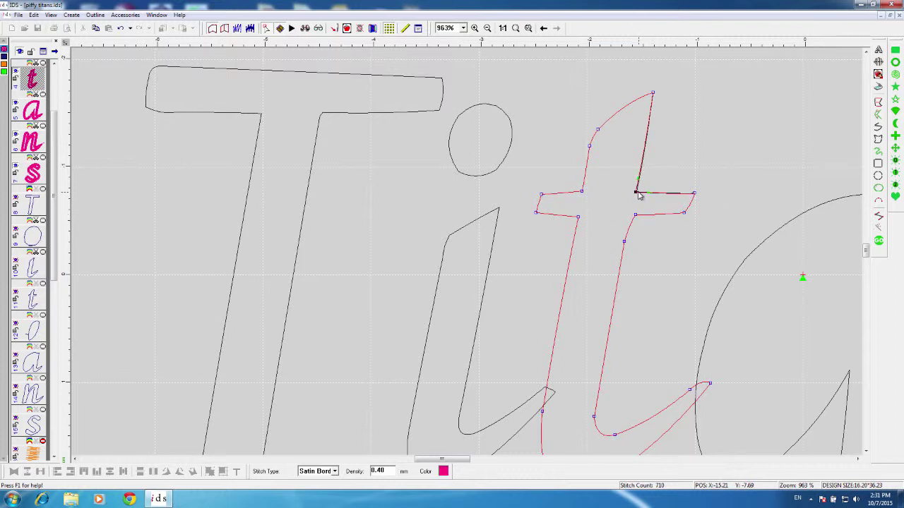
pyautogui.click(637, 191)
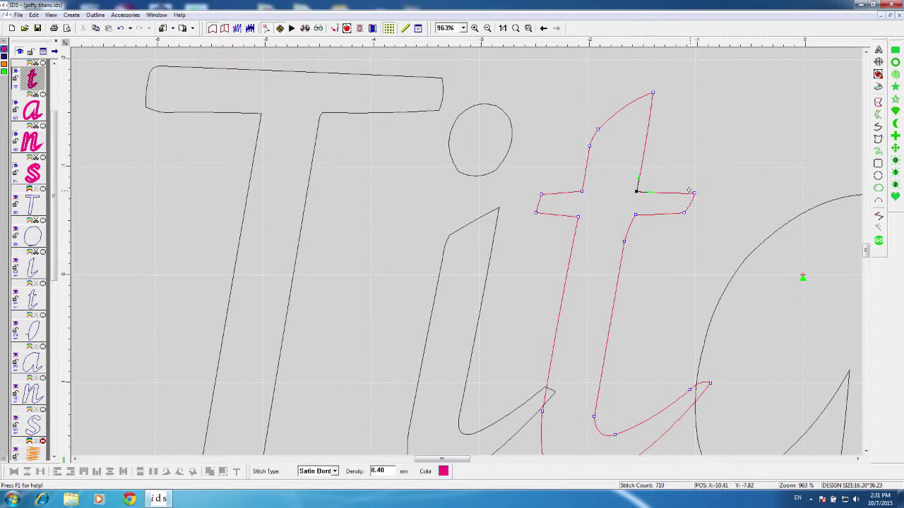
pyautogui.click(879, 241)
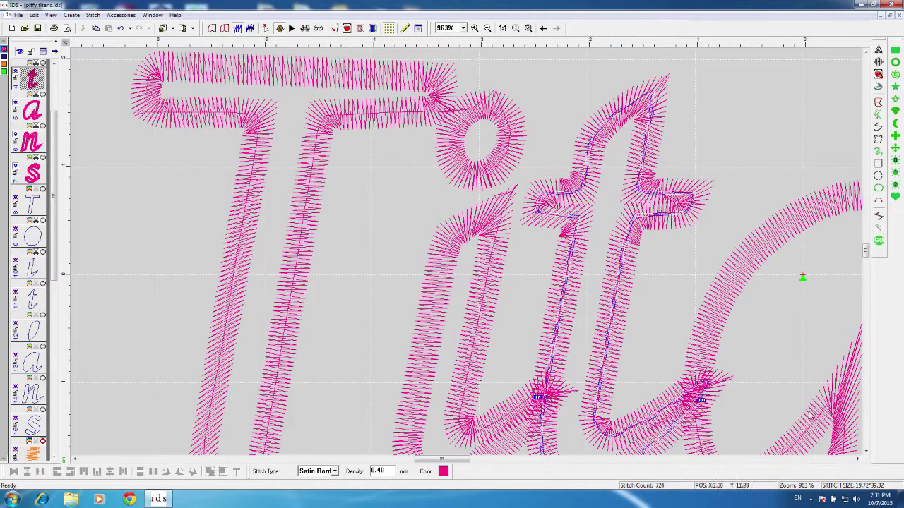
# Step: Open the pink satin border of the letter a for node editing in the outline-only view
pyautogui.click(858, 459)
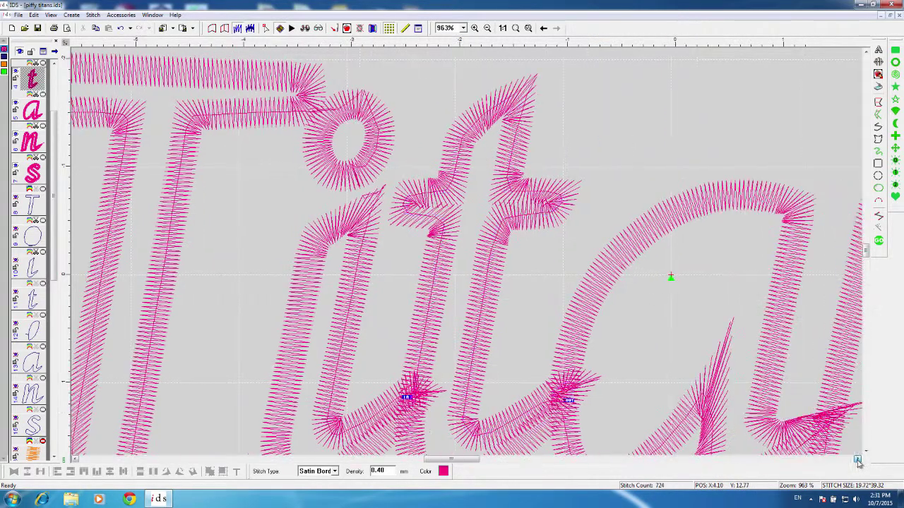
pyautogui.click(866, 450)
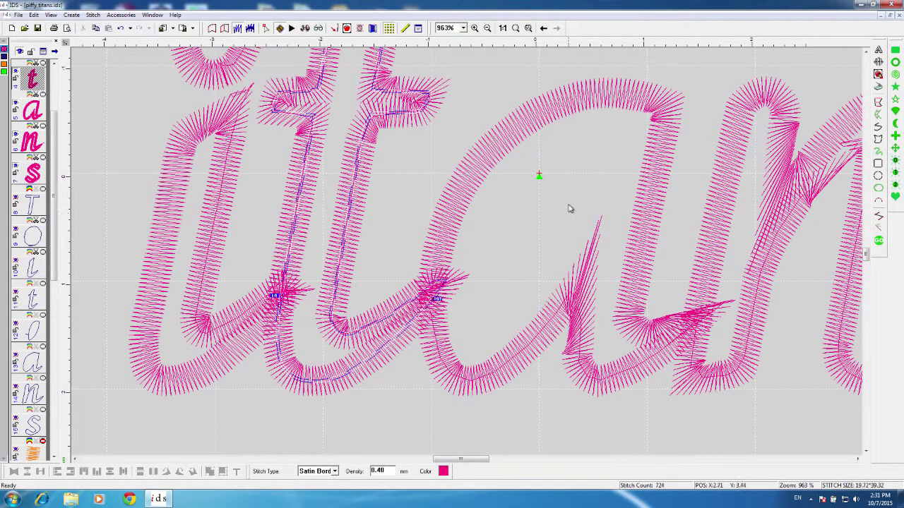
pyautogui.click(279, 28)
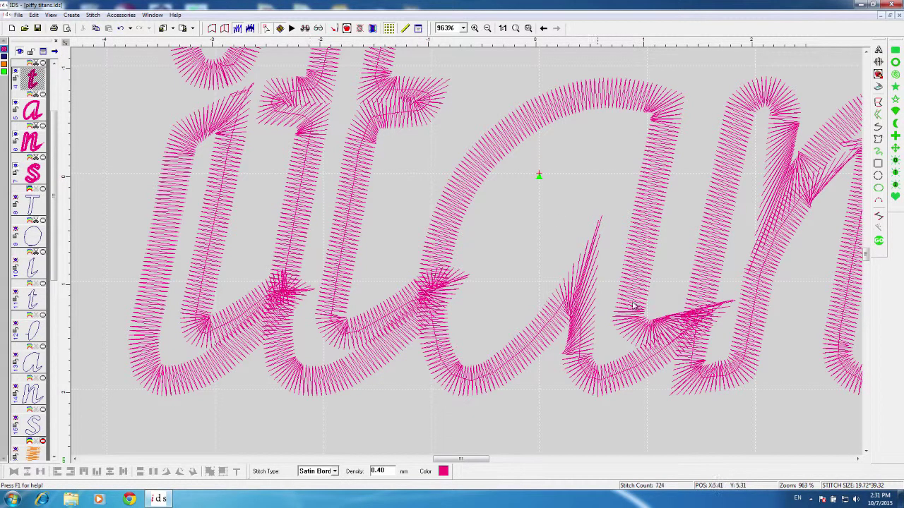
pyautogui.click(211, 28)
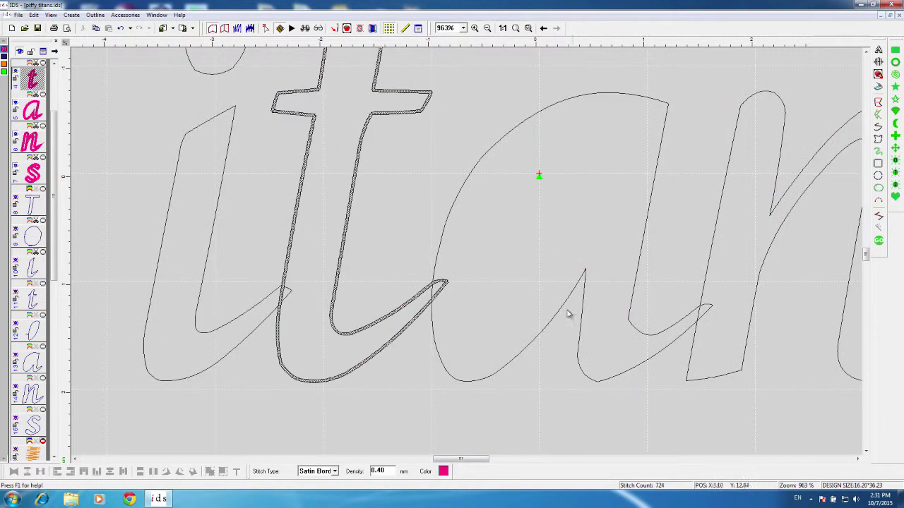
pyautogui.click(582, 315)
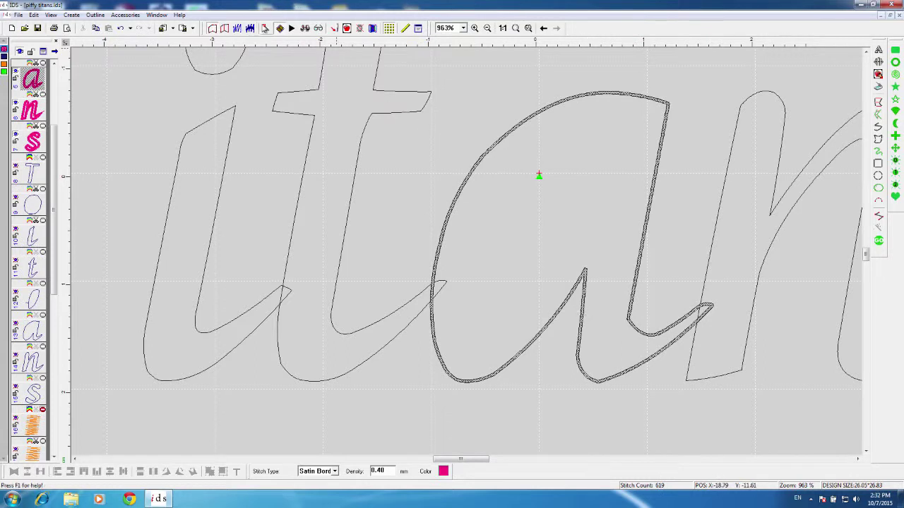
pyautogui.click(266, 28)
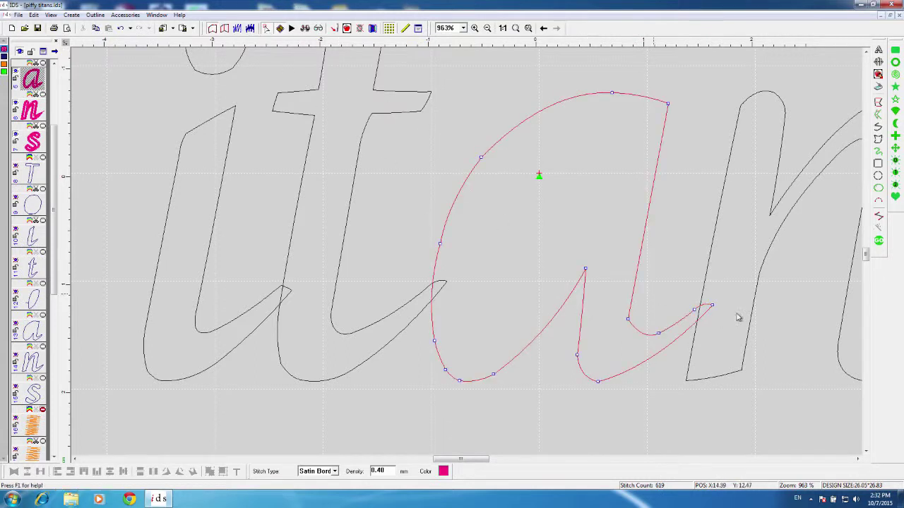
# Step: Add a second node at the sharp inner notch of the letter a and curve the stem segment just below it
pyautogui.click(586, 271)
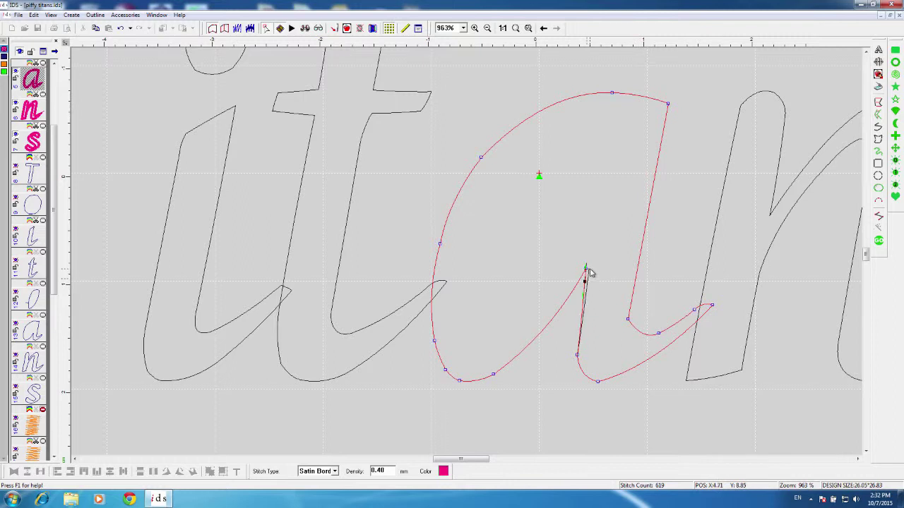
pyautogui.click(589, 272)
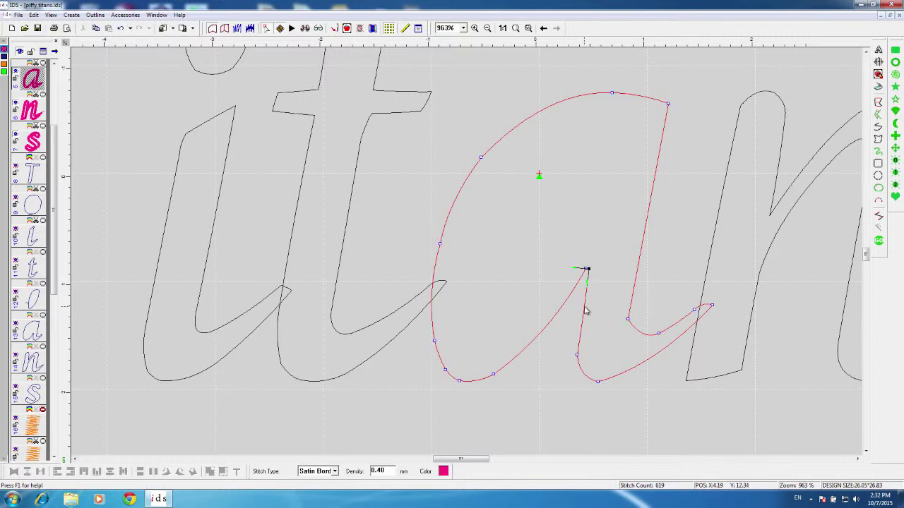
pyautogui.click(584, 309)
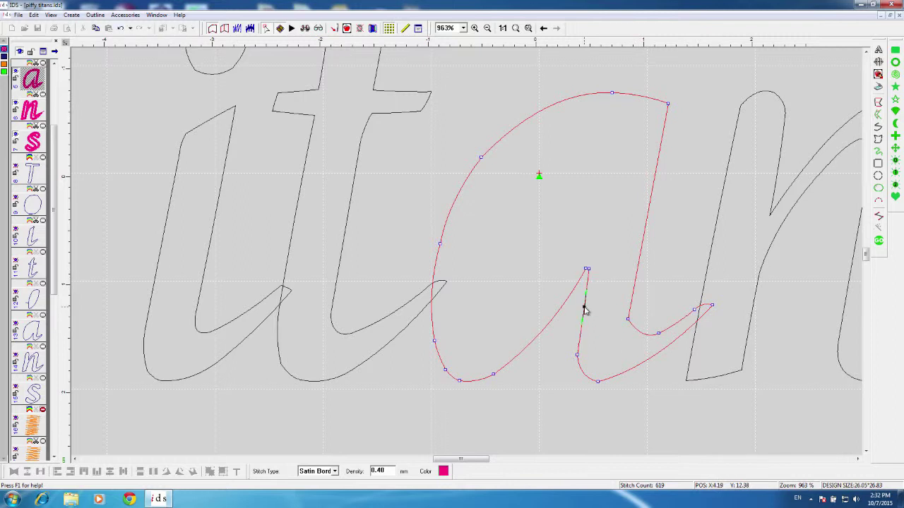
pyautogui.moveTo(584, 309); pyautogui.dragTo(583, 312)
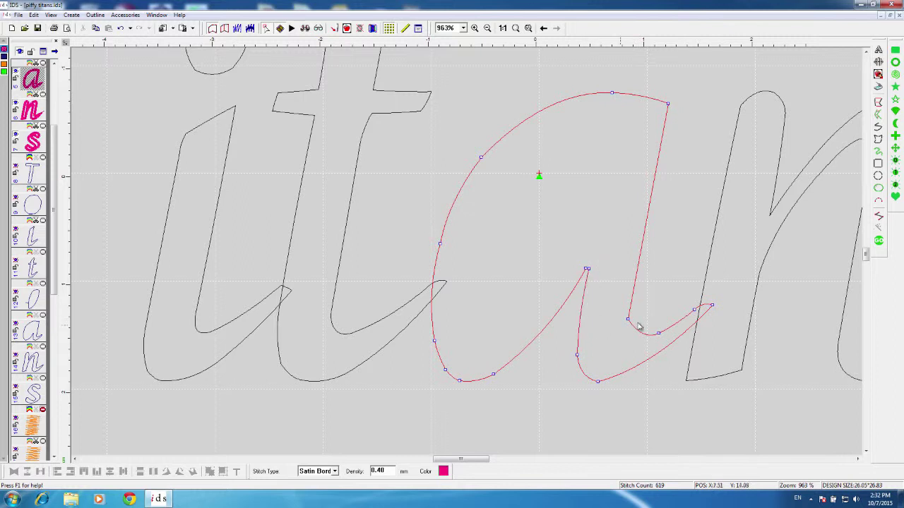
# Step: Move the upper node at the tip of the a's tail to blunt its point, and regenerate the satin border
pyautogui.click(694, 309)
pyautogui.moveTo(700, 300)
pyautogui.mouseDown()
pyautogui.moveTo(715, 297)
pyautogui.moveTo(712, 306)
pyautogui.mouseUp()
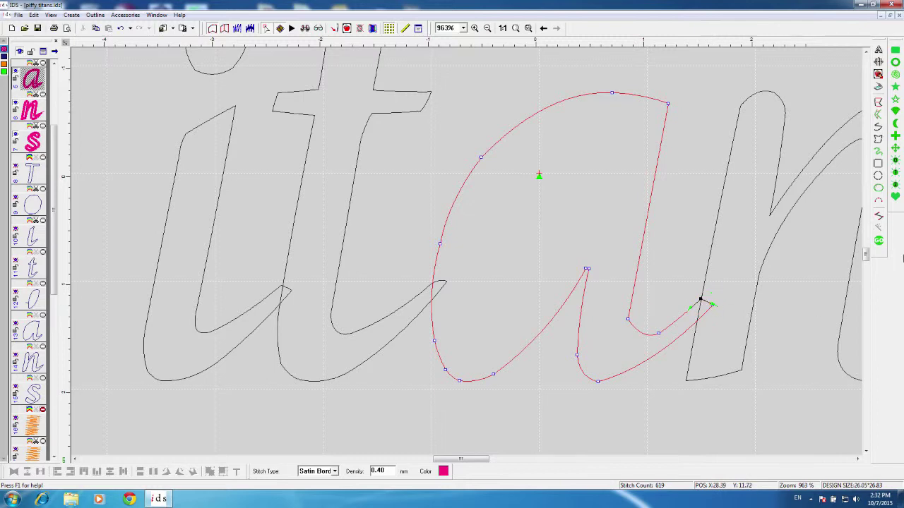
pyautogui.click(878, 240)
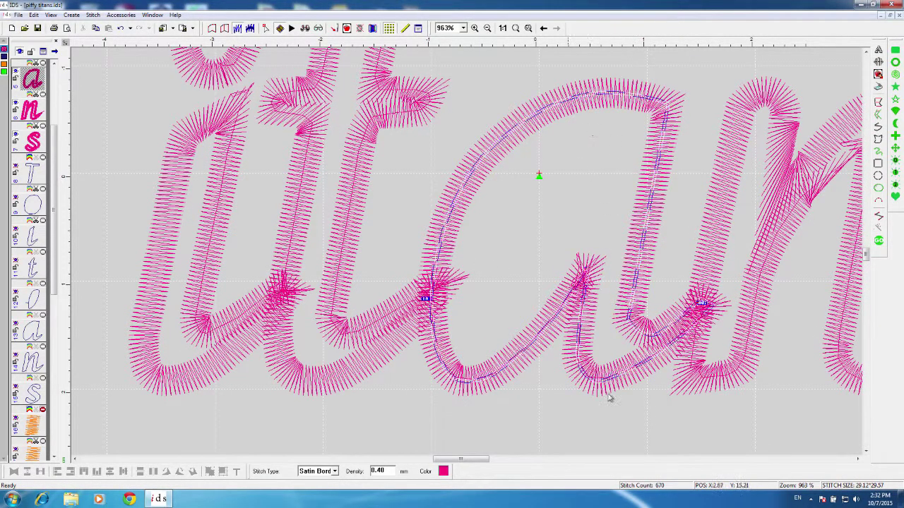
# Step: Open the pink n's outline for node editing and smooth the lower curve of its arch by shifting the nodes there
pyautogui.click(857, 459)
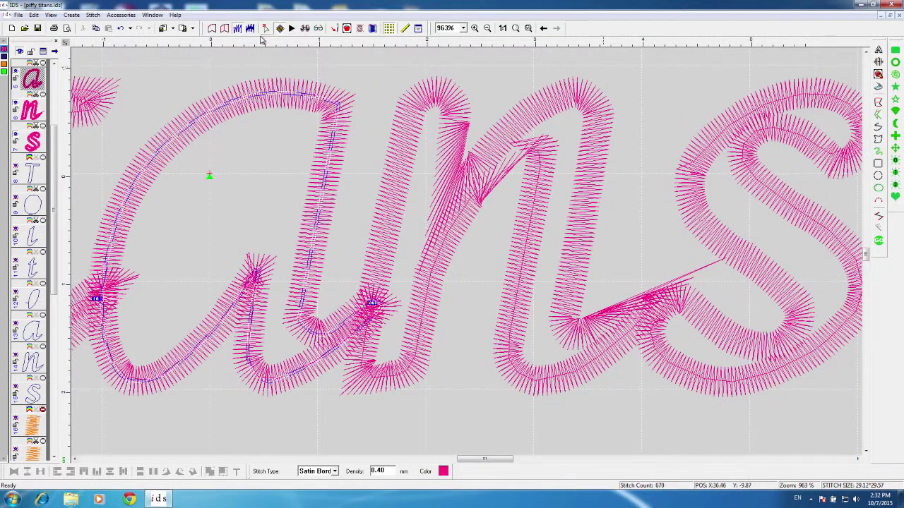
pyautogui.click(221, 28)
pyautogui.click(265, 28)
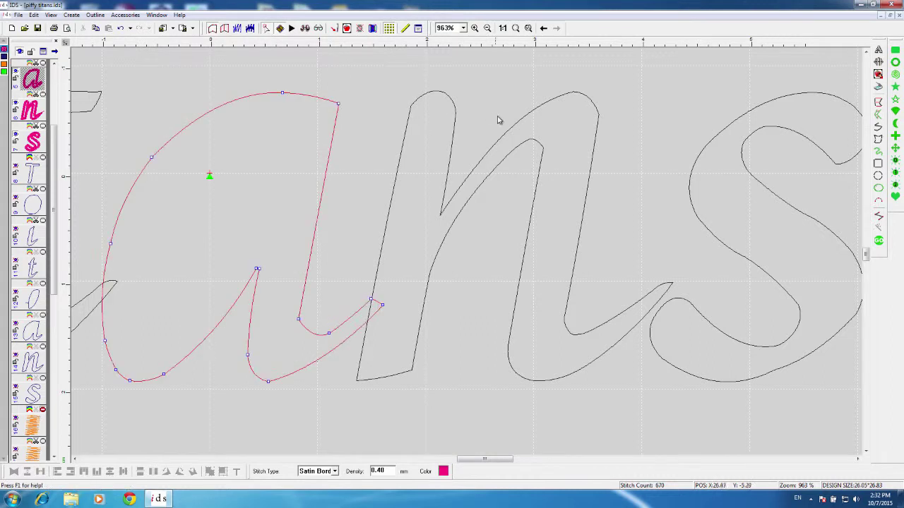
pyautogui.click(453, 146)
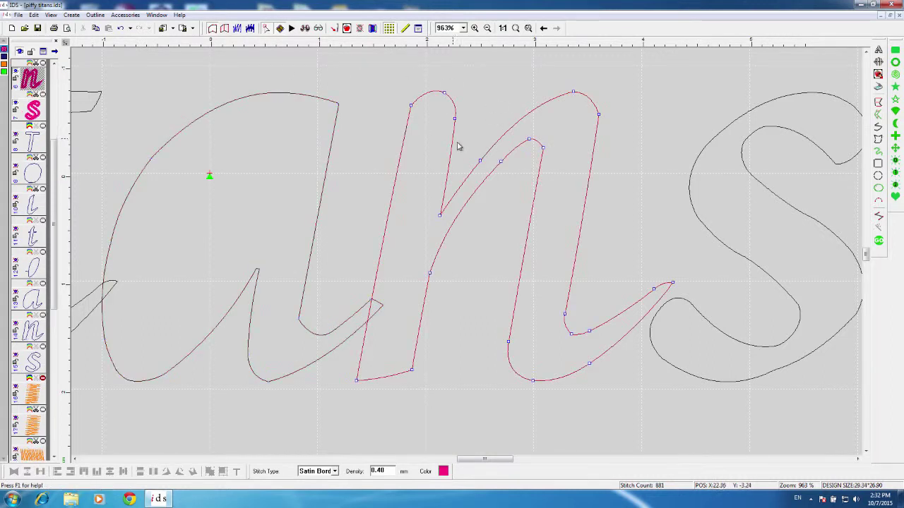
pyautogui.click(501, 163)
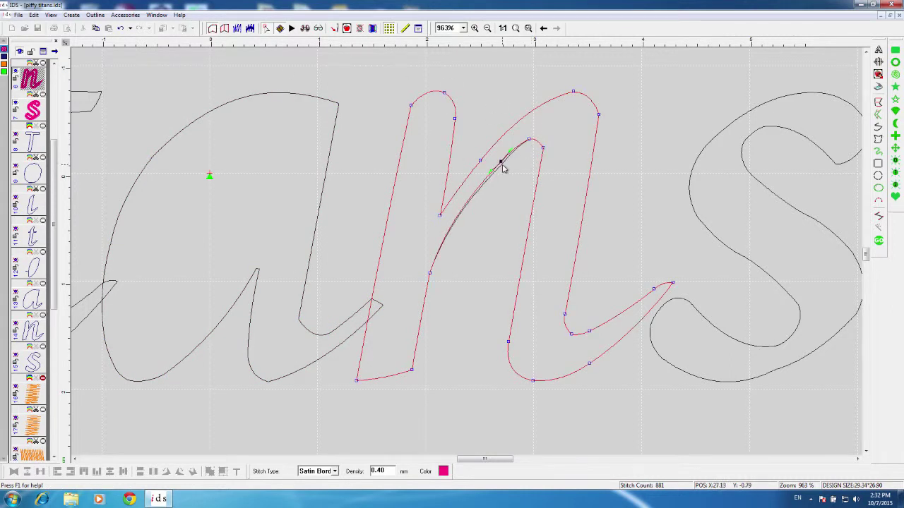
pyautogui.click(429, 270)
pyautogui.click(455, 222)
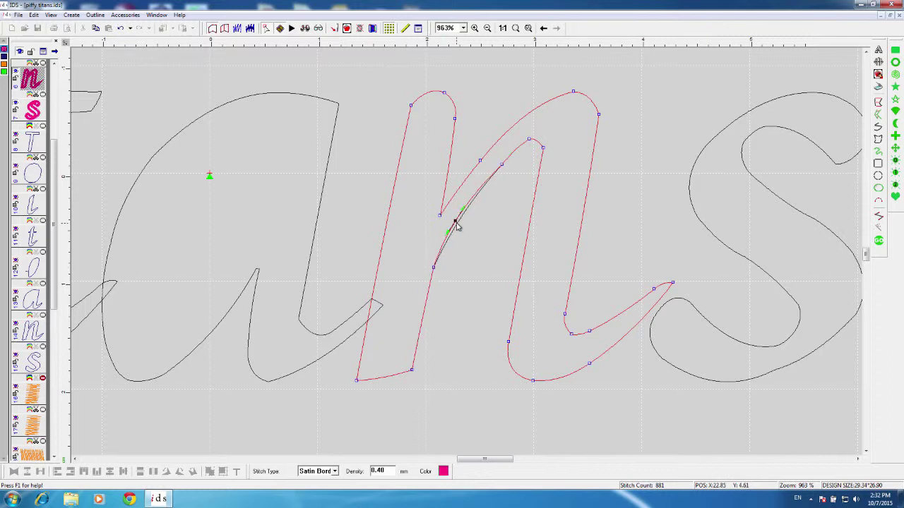
pyautogui.press('Delete')
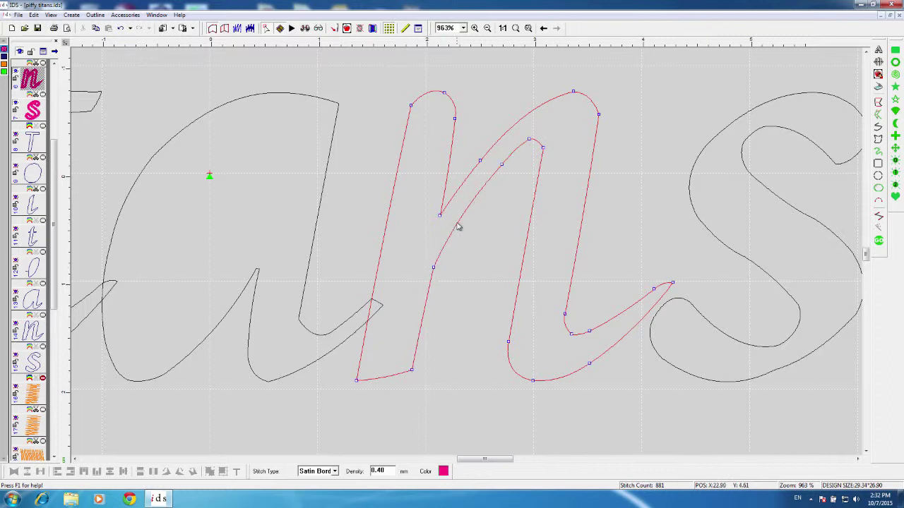
# Step: Blunt the n's tail tip and nudge the node atop its inner arch, regenerating the satin border
pyautogui.click(672, 283)
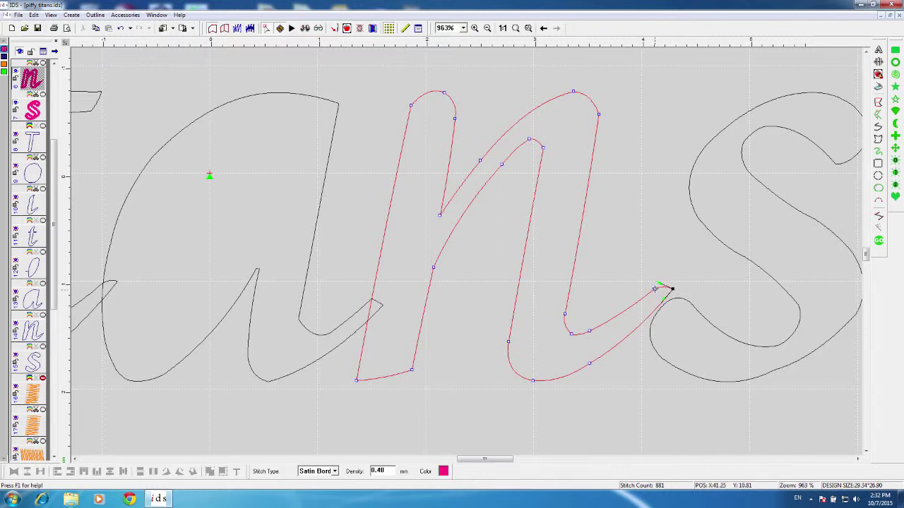
pyautogui.moveTo(655, 288); pyautogui.dragTo(671, 286)
pyautogui.moveTo(661, 282); pyautogui.dragTo(656, 286)
pyautogui.click(530, 139)
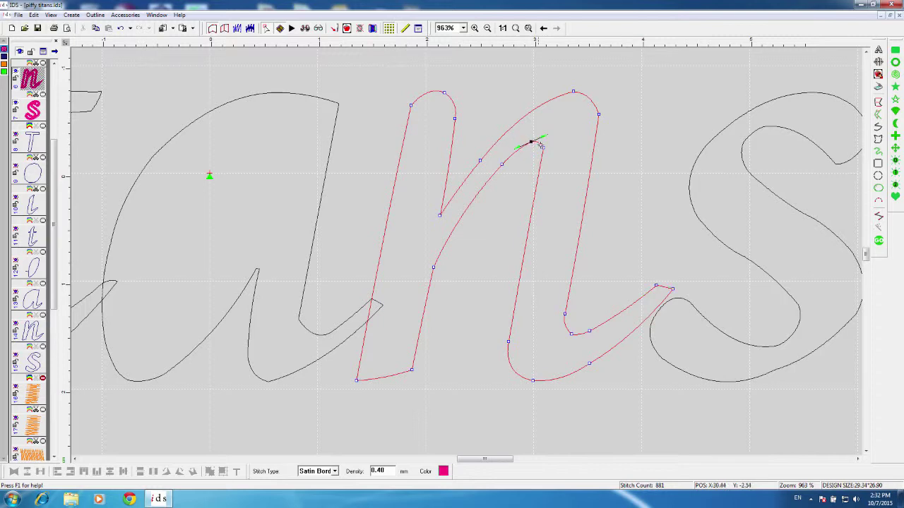
pyautogui.click(879, 240)
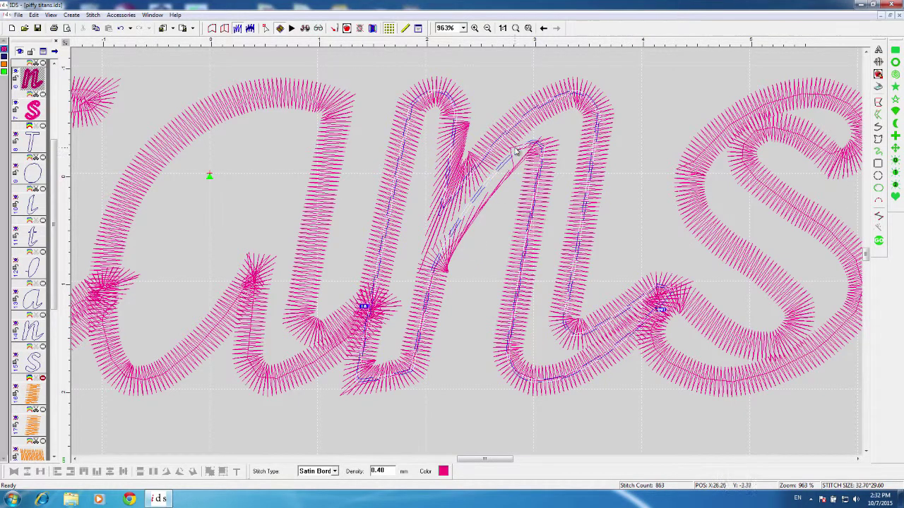
# Step: Reopen the n's outline and move the nodes along its arch's lower curve, farther down the arch and slightly up from the stem
pyautogui.moveTo(528, 149); pyautogui.dragTo(480, 222)
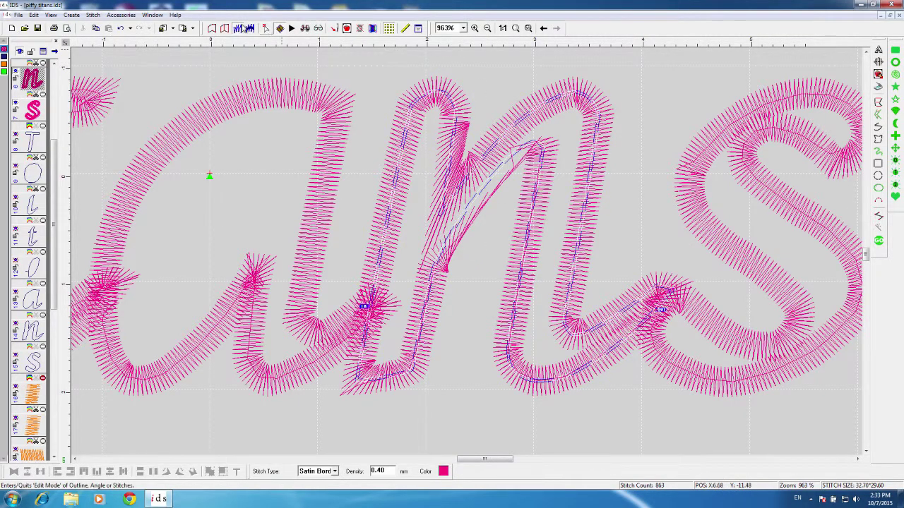
pyautogui.click(267, 28)
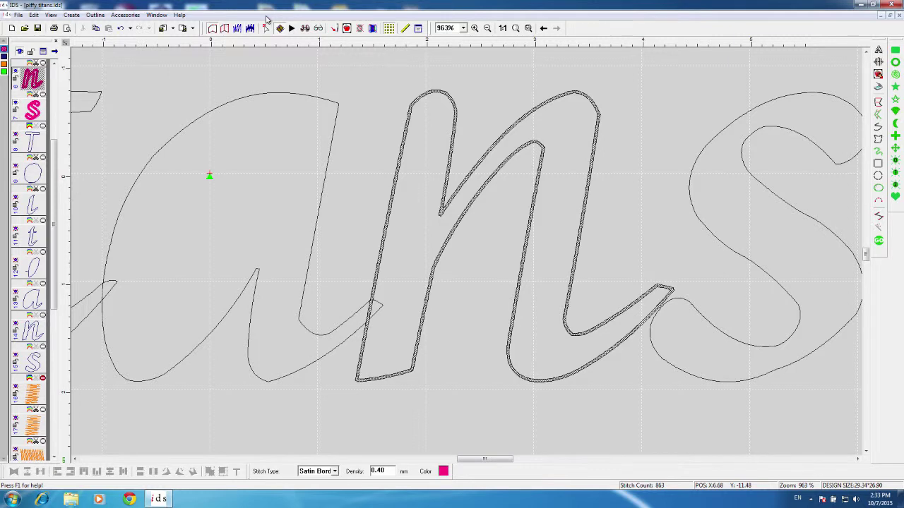
pyautogui.click(267, 29)
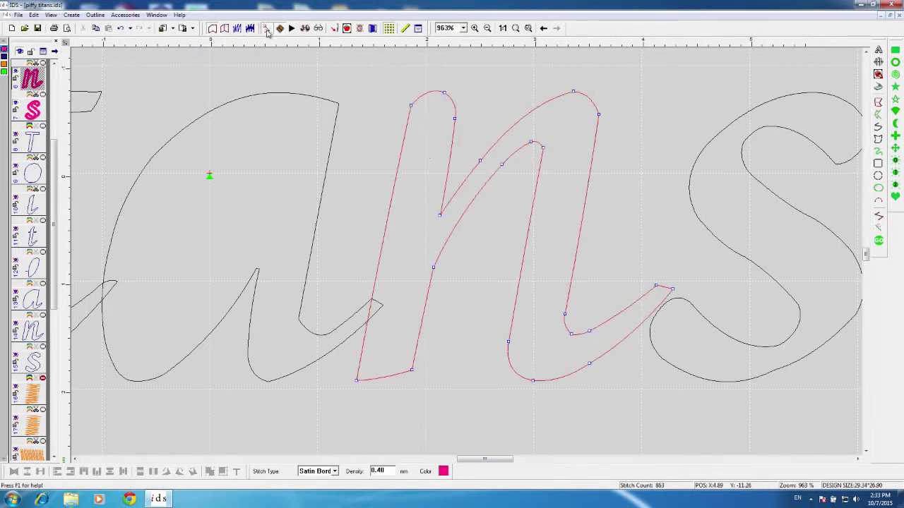
pyautogui.moveTo(502, 165); pyautogui.dragTo(485, 188)
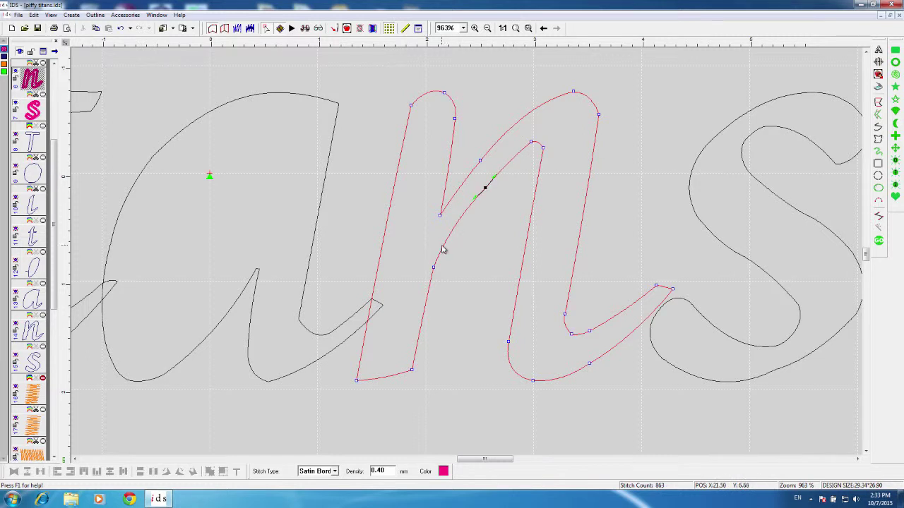
pyautogui.click(435, 261)
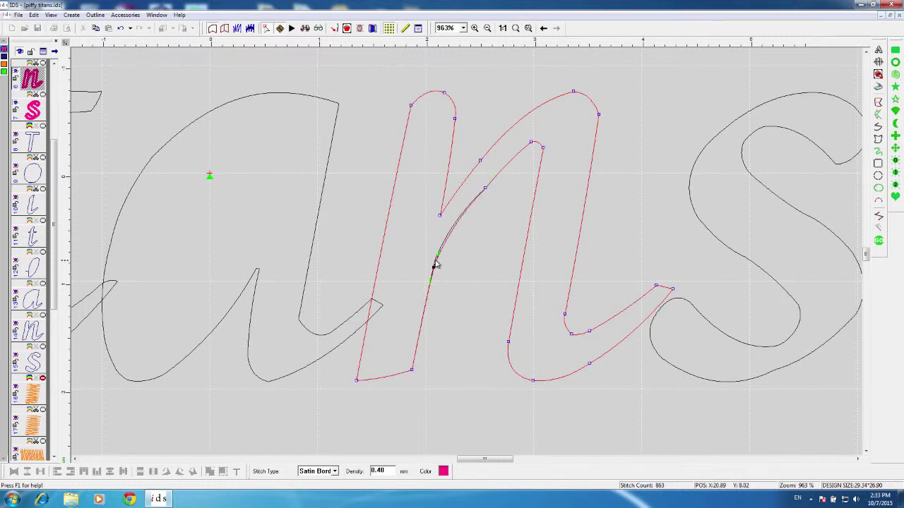
pyautogui.click(485, 188)
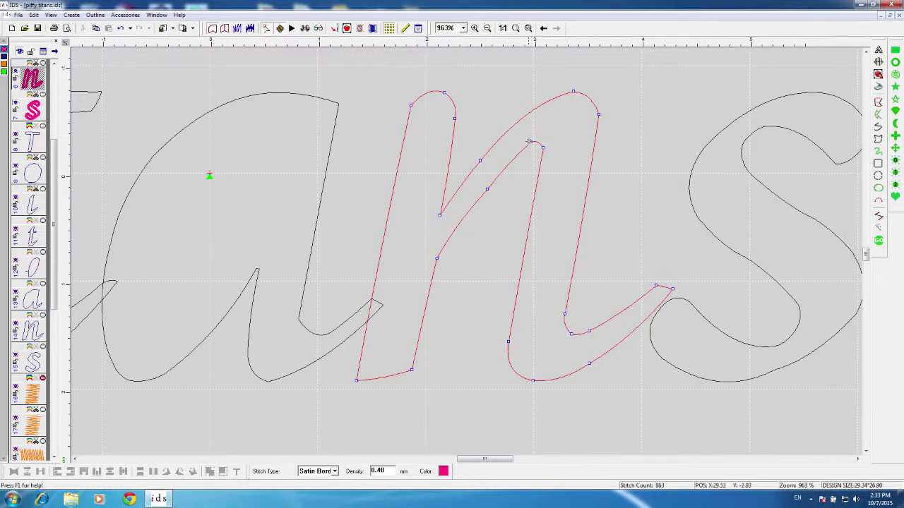
# Step: Refine the nodes at the top of the n's inner arch and regenerate its satin border
pyautogui.click(533, 143)
pyautogui.moveTo(535, 146); pyautogui.dragTo(550, 145)
pyautogui.click(879, 243)
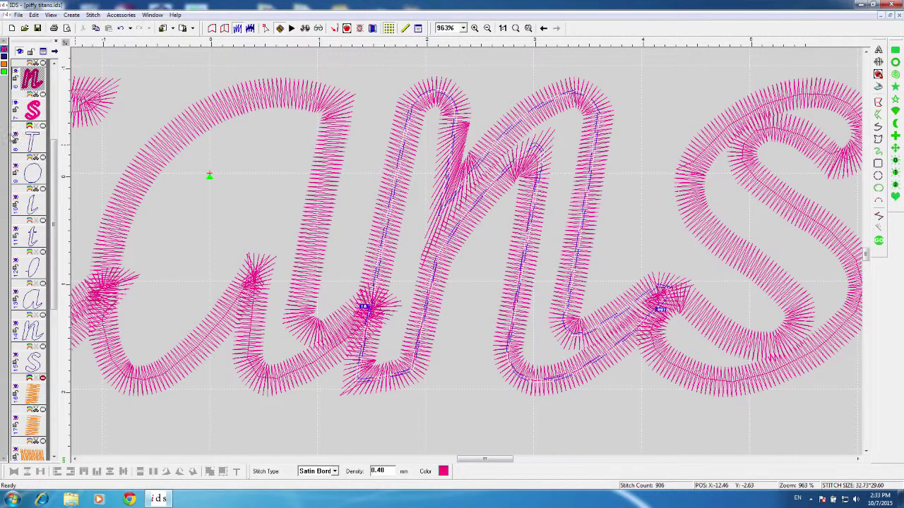
# Step: Show the blue run-stitch outlines of the letters T through s and display the design's individual stitch points
pyautogui.click(25, 141)
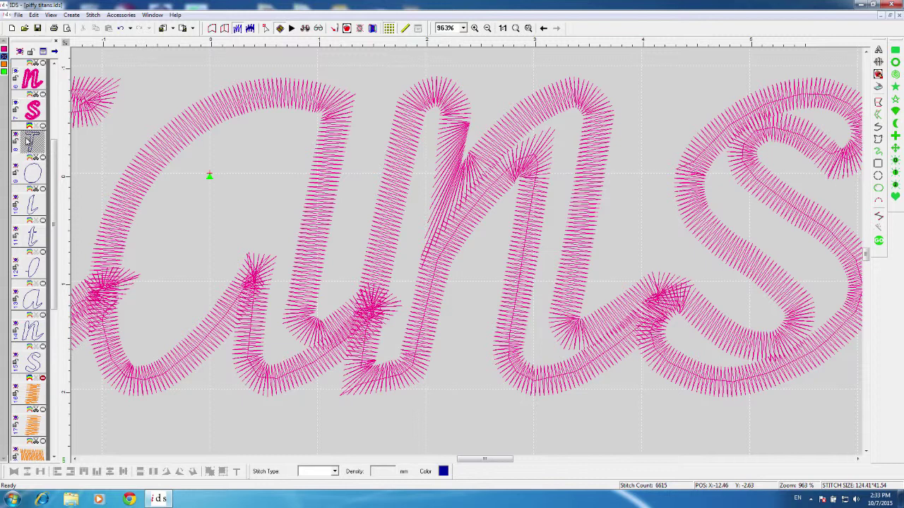
pyautogui.keyDown('shift'); pyautogui.click(31, 363); pyautogui.keyUp('shift')
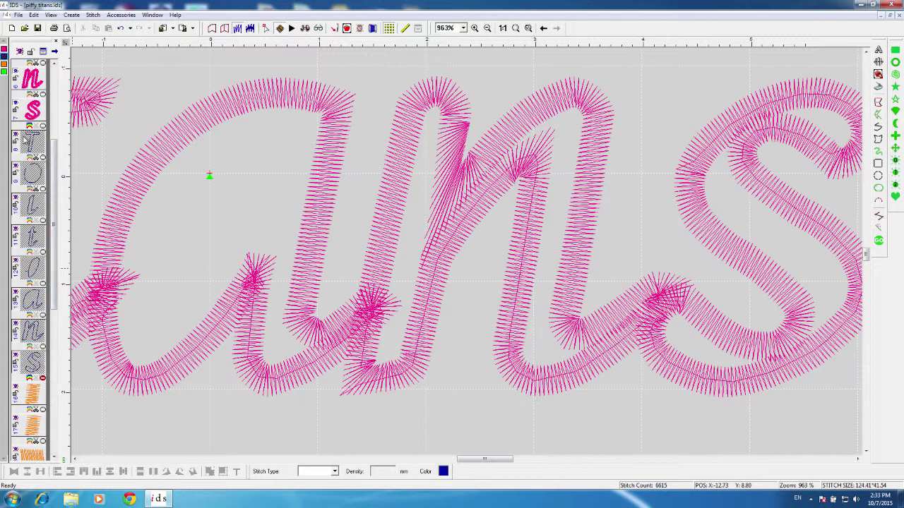
pyautogui.click(19, 51)
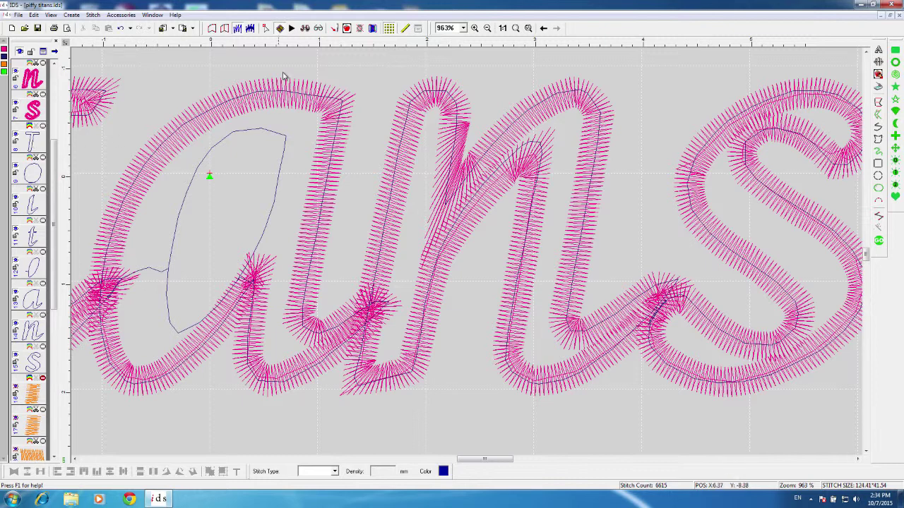
pyautogui.click(335, 28)
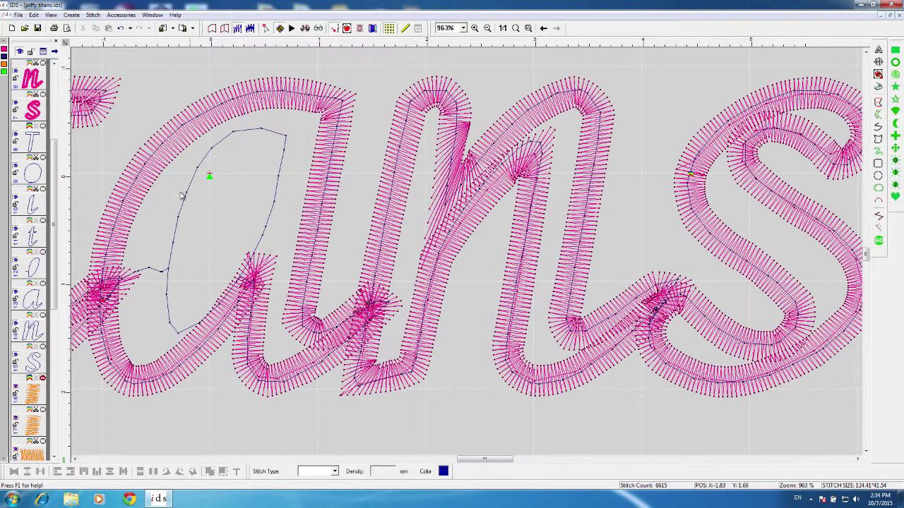
# Step: Select all eight blue double-run letter outlines from T to s and set their basic step to 1 mm
pyautogui.click(34, 146)
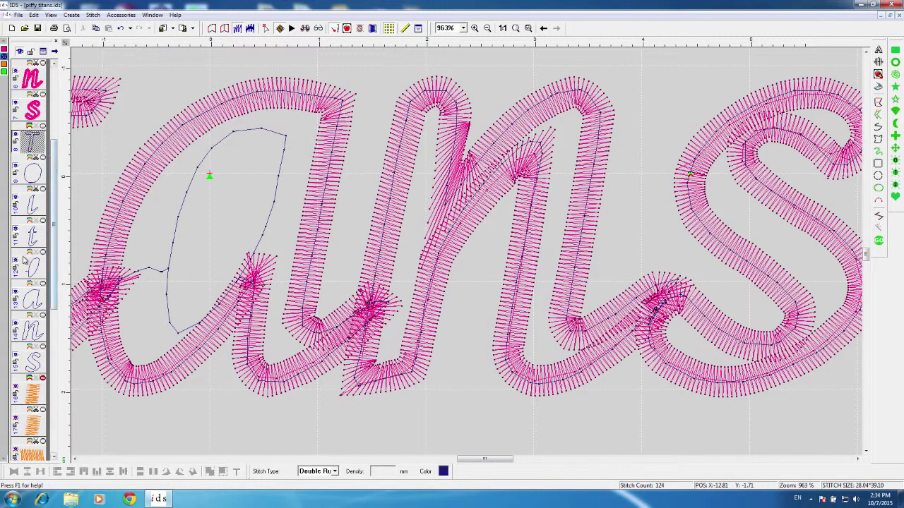
pyautogui.keyDown('shift'); pyautogui.click(28, 362); pyautogui.keyUp('shift')
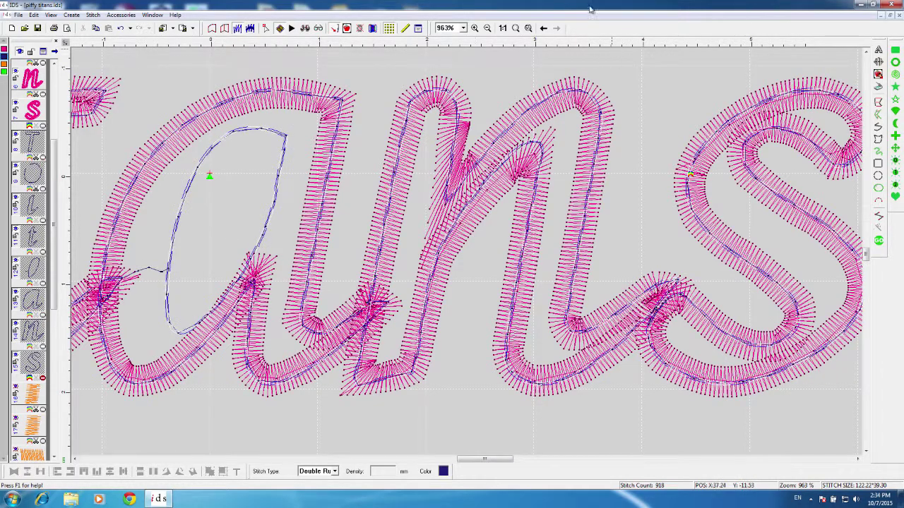
pyautogui.click(529, 29)
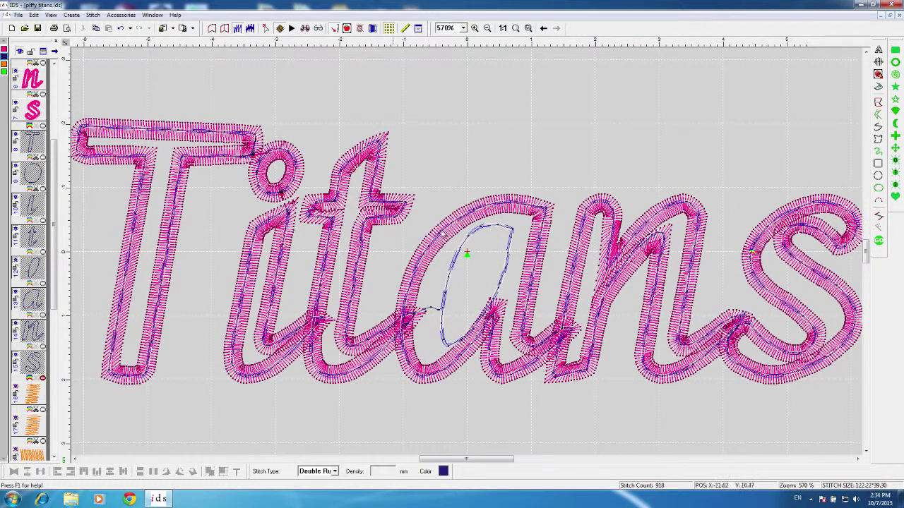
pyautogui.click(418, 29)
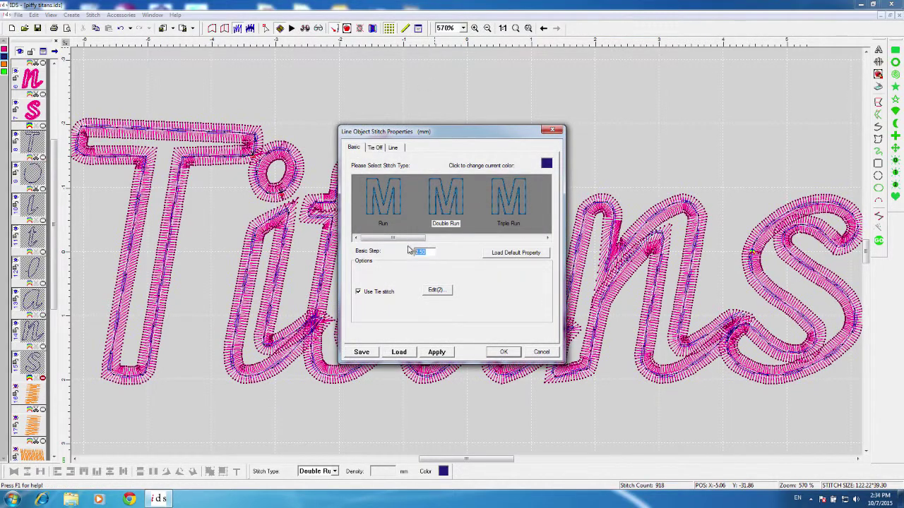
pyautogui.doubleClick(424, 252)
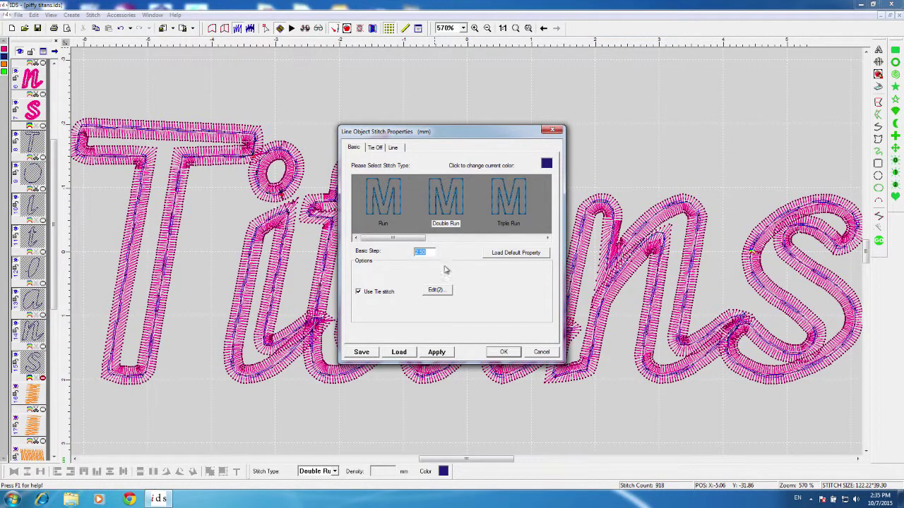
pyautogui.write('1')
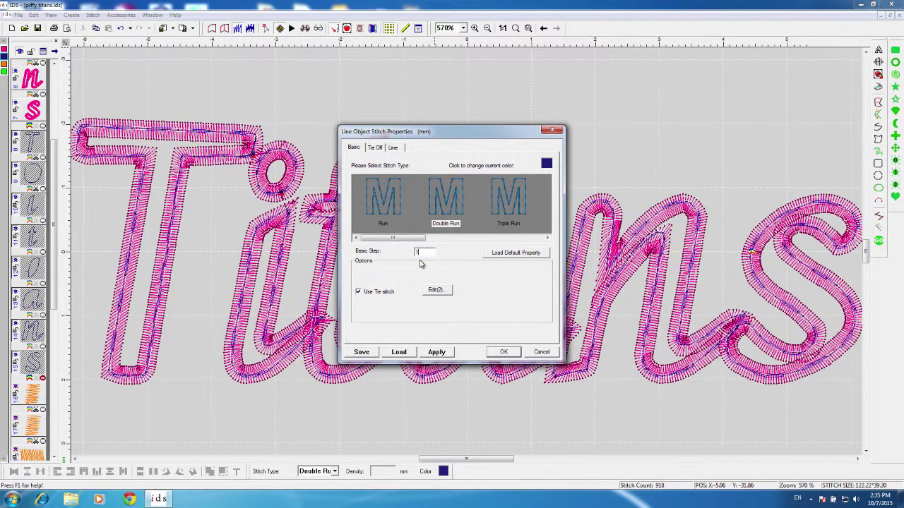
# Step: Set the line's maximum step to 1 mm and apply the stitch properties to the selected outlines
pyautogui.click(393, 149)
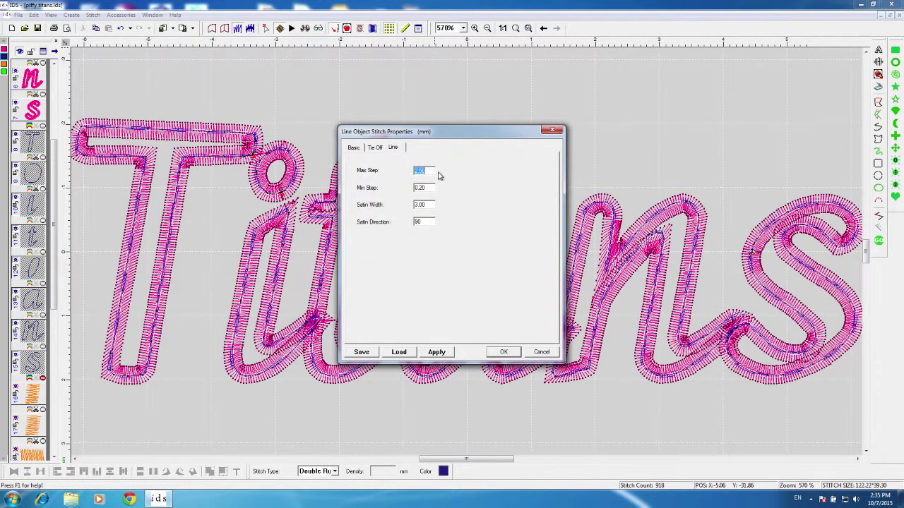
pyautogui.write('1')
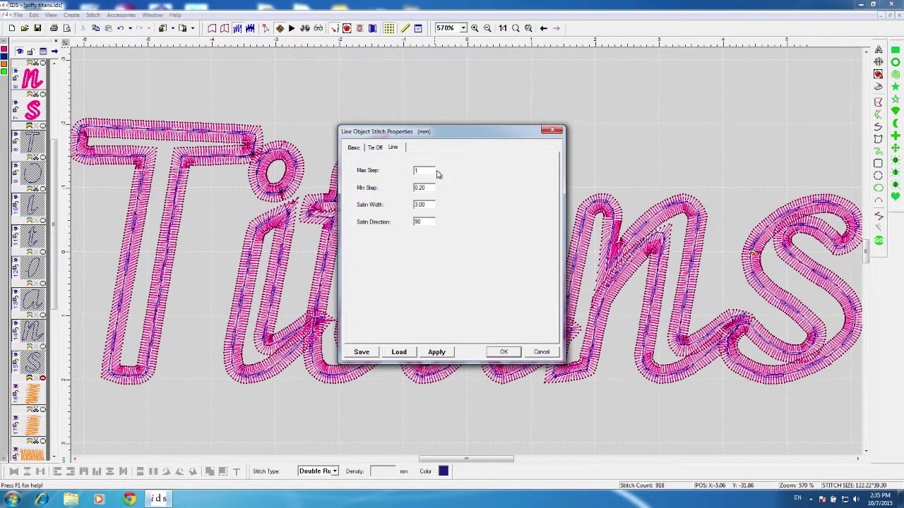
pyautogui.click(436, 352)
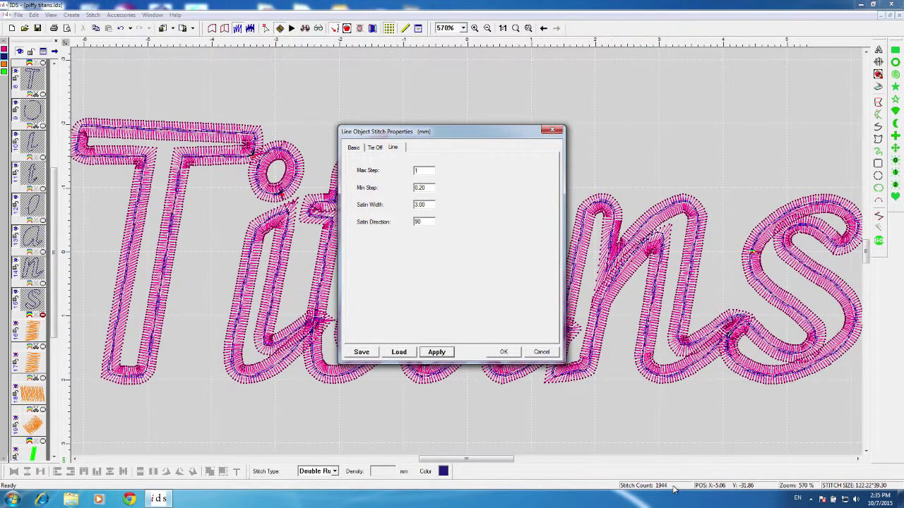
# Step: Close the line stitch properties and show the four orange satin patches at the ends of the T and s
pyautogui.click(505, 352)
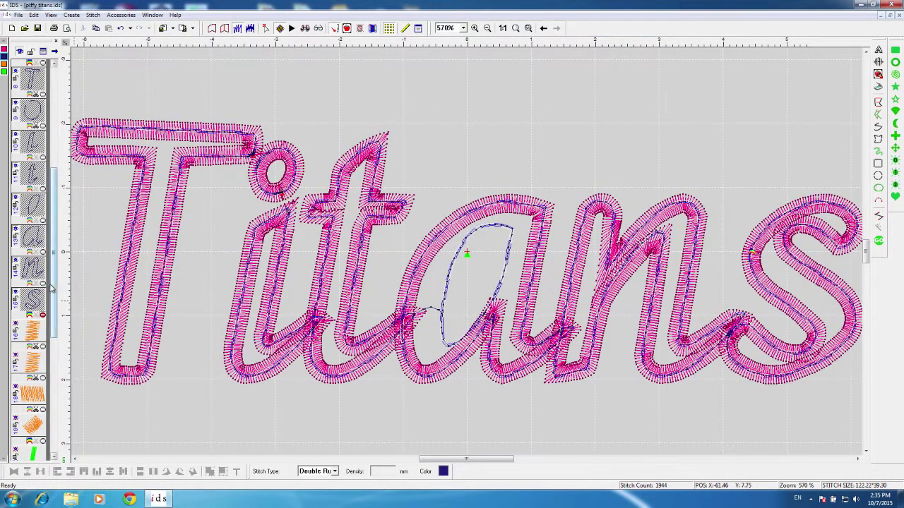
pyautogui.scroll(-2, 55, 289)
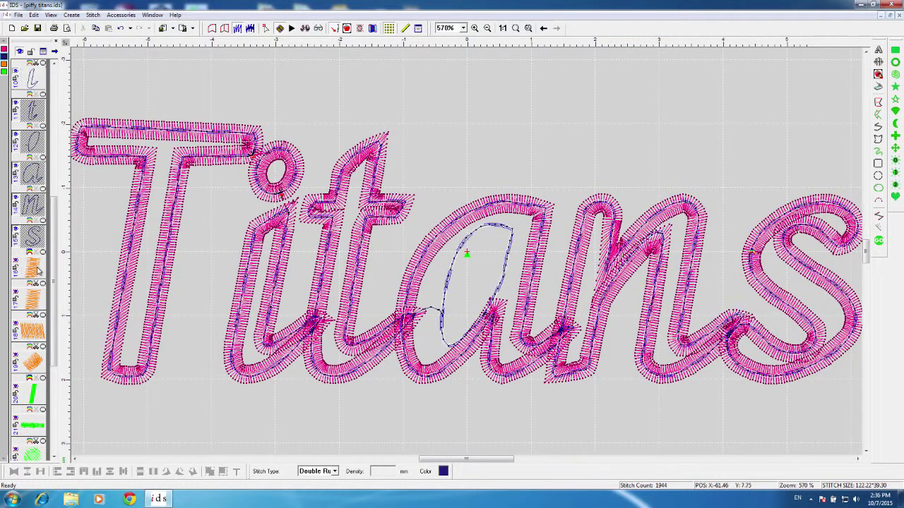
pyautogui.click(39, 269)
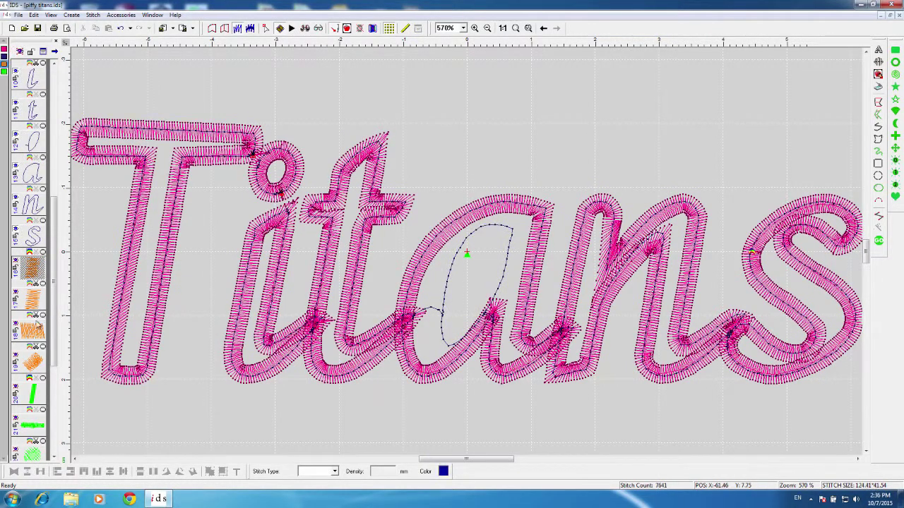
pyautogui.keyDown('shift'); pyautogui.click(35, 367); pyautogui.keyUp('shift')
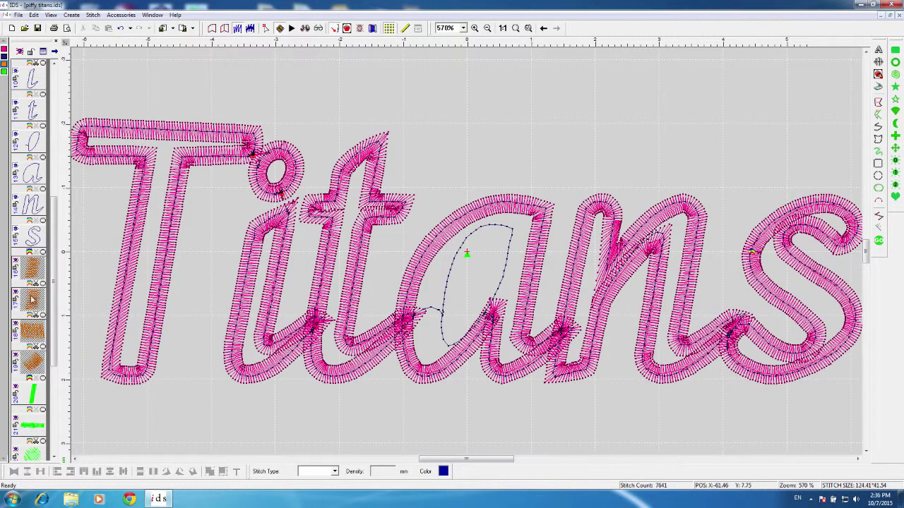
pyautogui.click(20, 53)
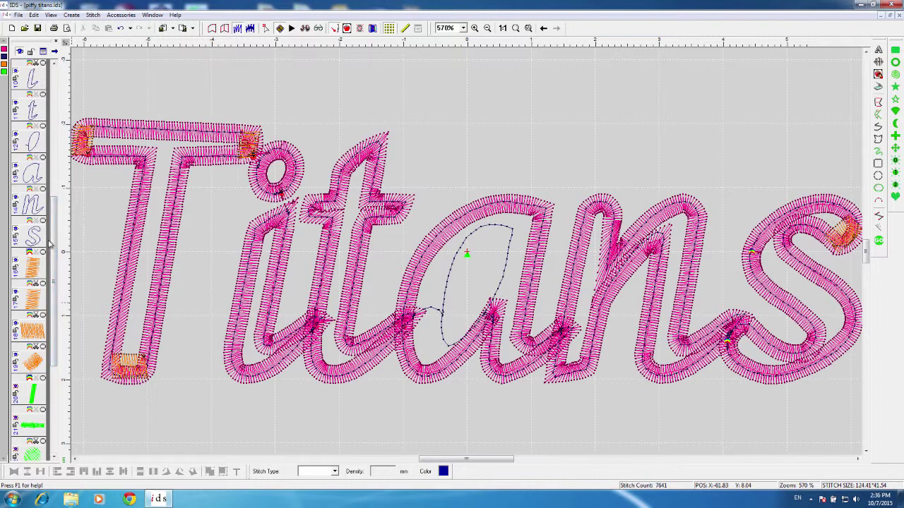
# Step: Show all the green letter fill objects, from the T's stem through the s
pyautogui.moveTo(52, 246); pyautogui.dragTo(65, 325)
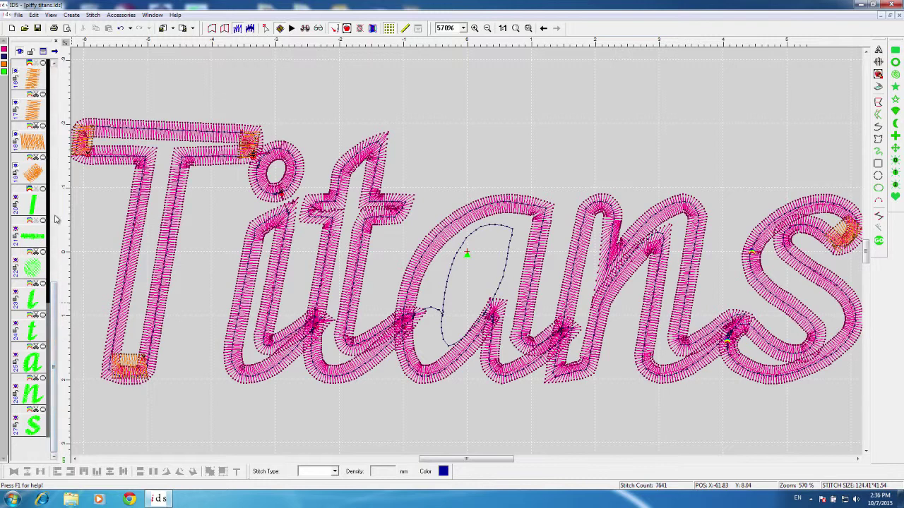
pyautogui.click(37, 203)
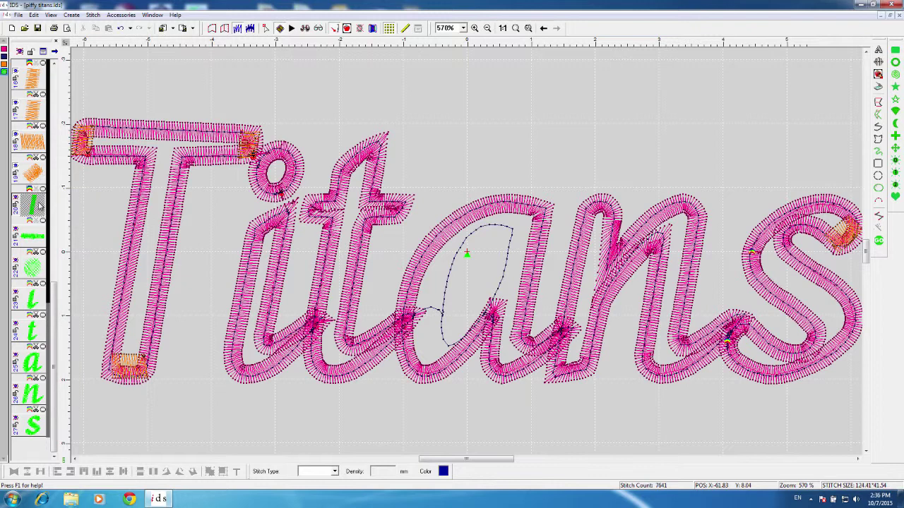
pyautogui.keyDown('shift'); pyautogui.click(32, 425); pyautogui.keyUp('shift')
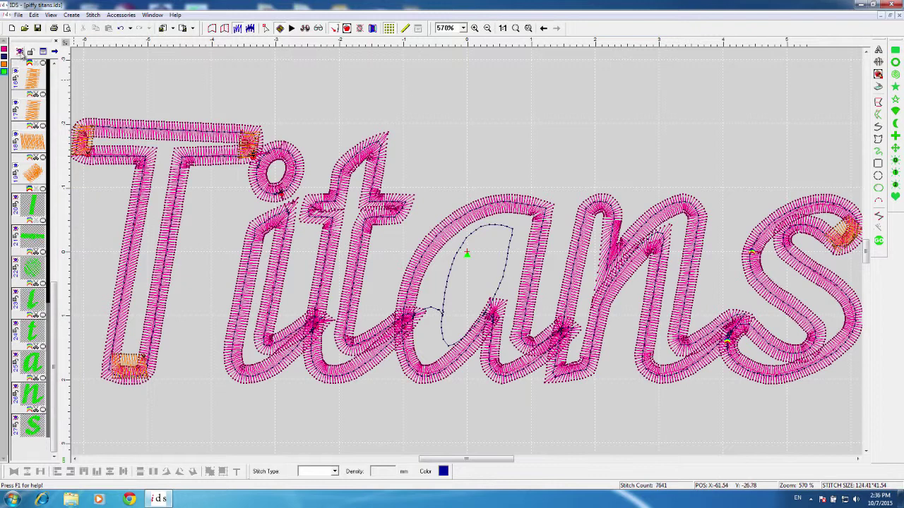
pyautogui.click(20, 52)
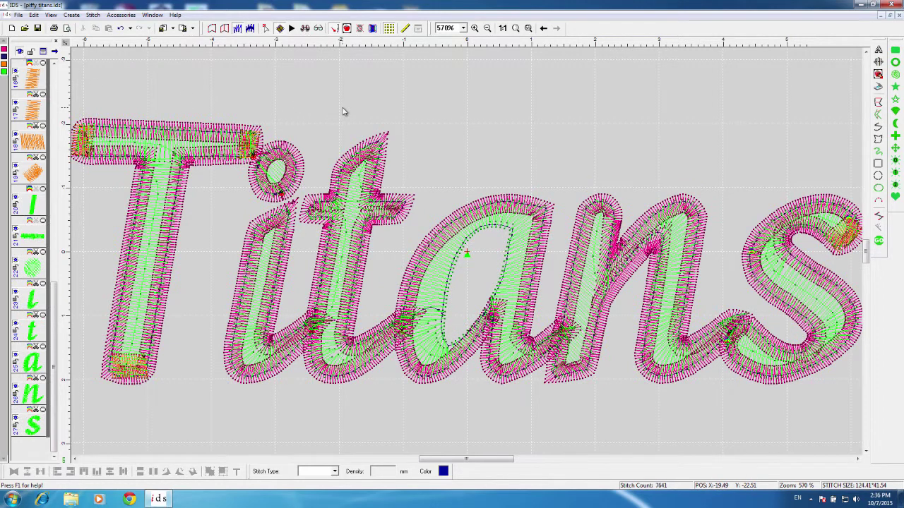
# Step: Hide the pink satin borders, blue outlines and orange patches so only the green letter fills are displayed
pyautogui.moveTo(53, 341); pyautogui.dragTo(57, 302)
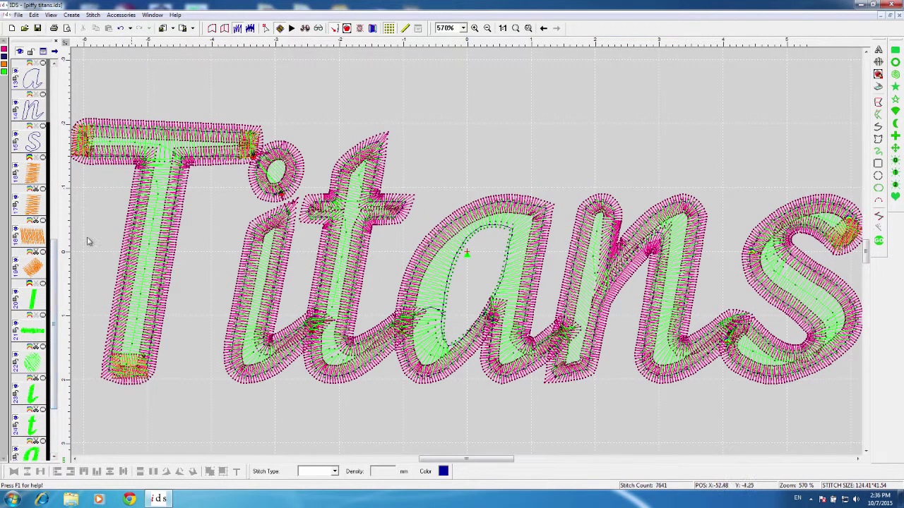
pyautogui.click(37, 270)
pyautogui.moveTo(55, 297); pyautogui.dragTo(58, 84)
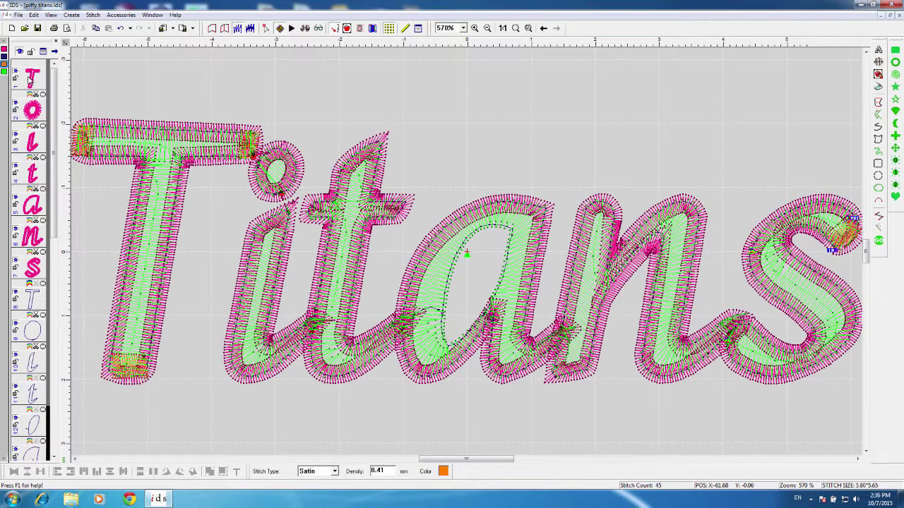
pyautogui.click(20, 53)
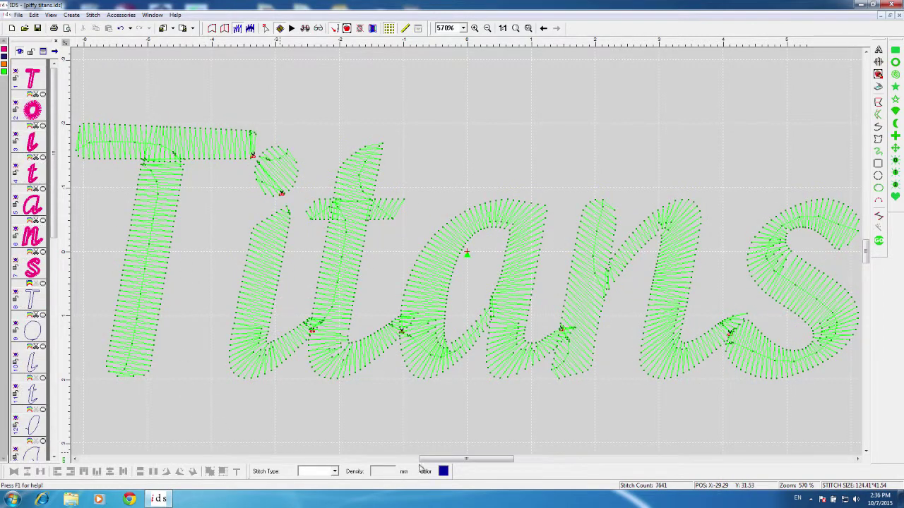
# Step: Select the T's green stem and move its stitch entry point to the stem's lower-left corner
pyautogui.moveTo(423, 460); pyautogui.dragTo(400, 460)
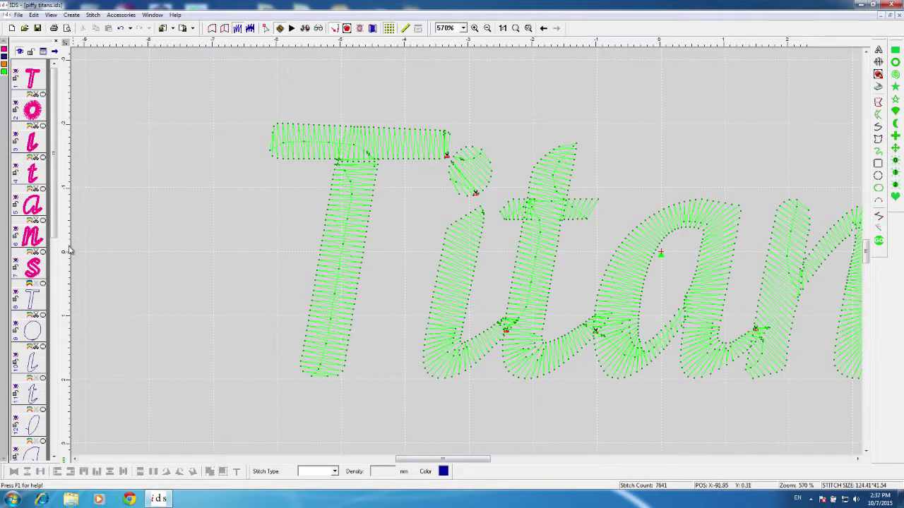
pyautogui.moveTo(55, 187); pyautogui.dragTo(75, 363)
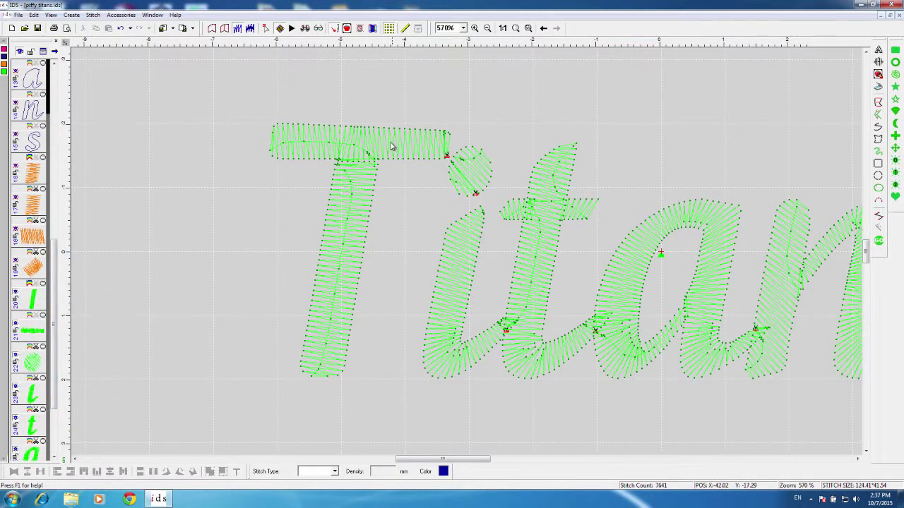
pyautogui.click(33, 300)
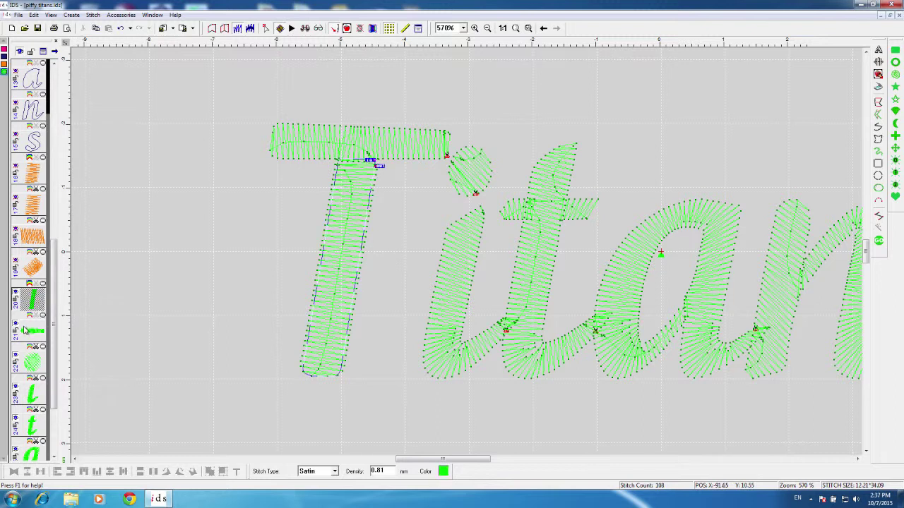
pyautogui.click(25, 330)
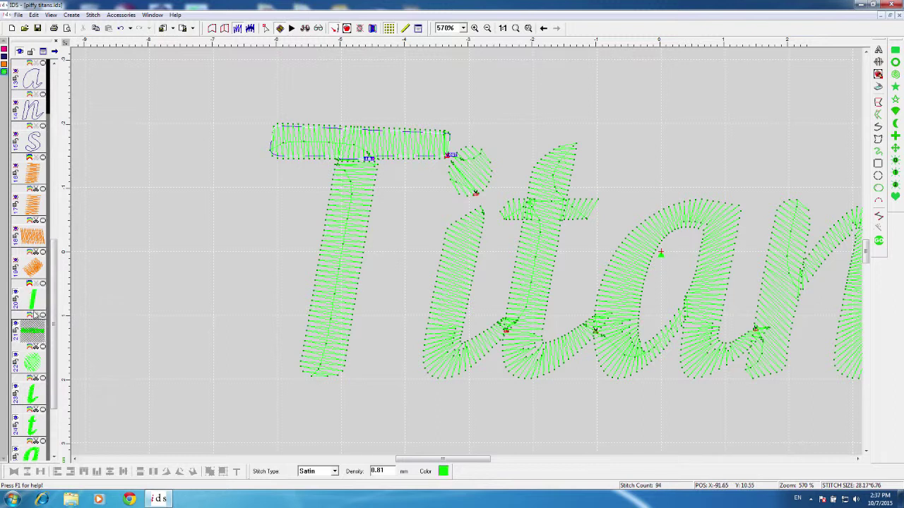
pyautogui.click(33, 303)
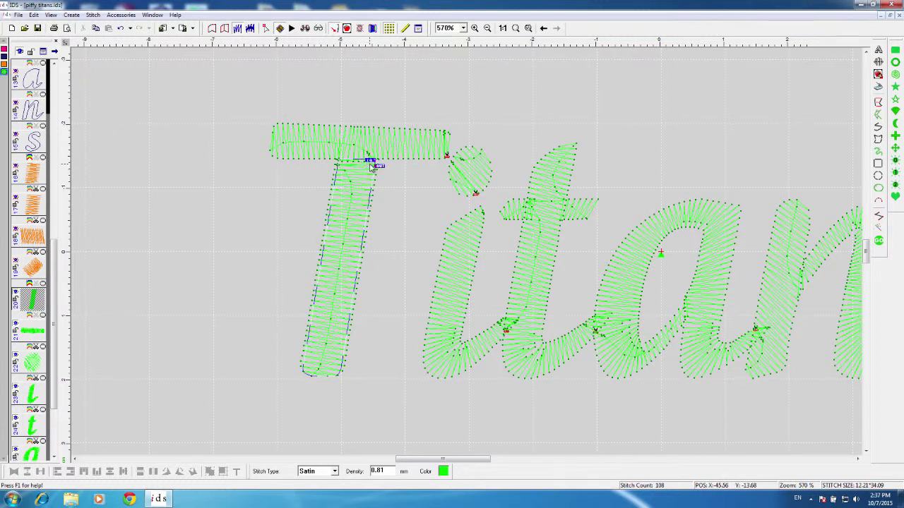
pyautogui.moveTo(369, 165); pyautogui.dragTo(374, 167)
pyautogui.moveTo(380, 165); pyautogui.dragTo(369, 158)
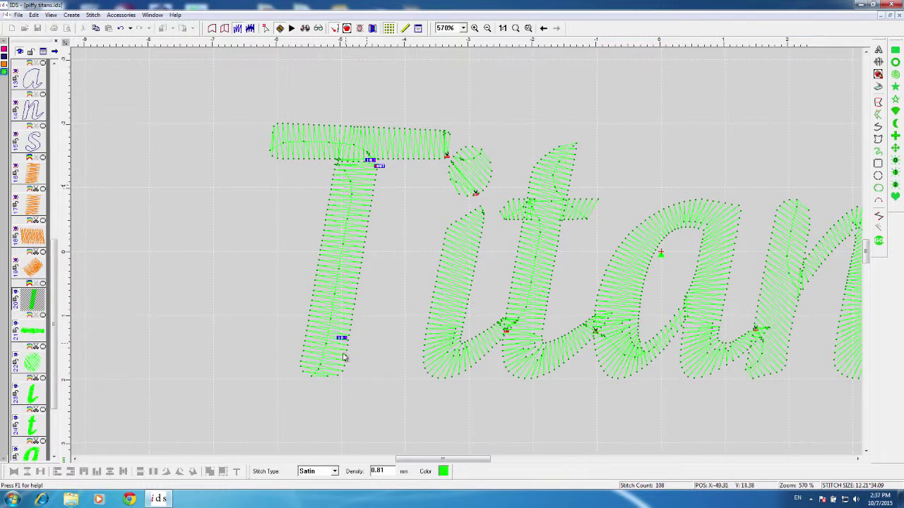
# Step: Move the T stem's stitch exit point to its upper-left corner and regenerate the stitches
pyautogui.click(379, 167)
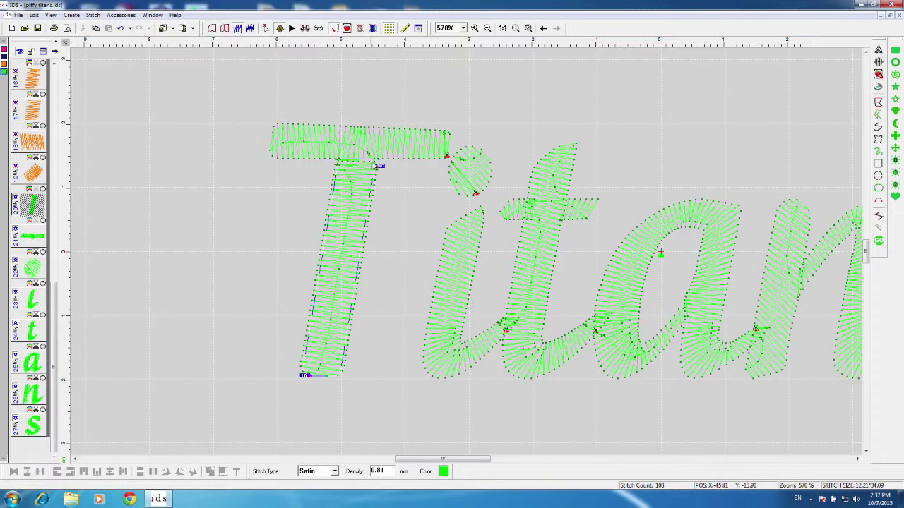
pyautogui.click(379, 166)
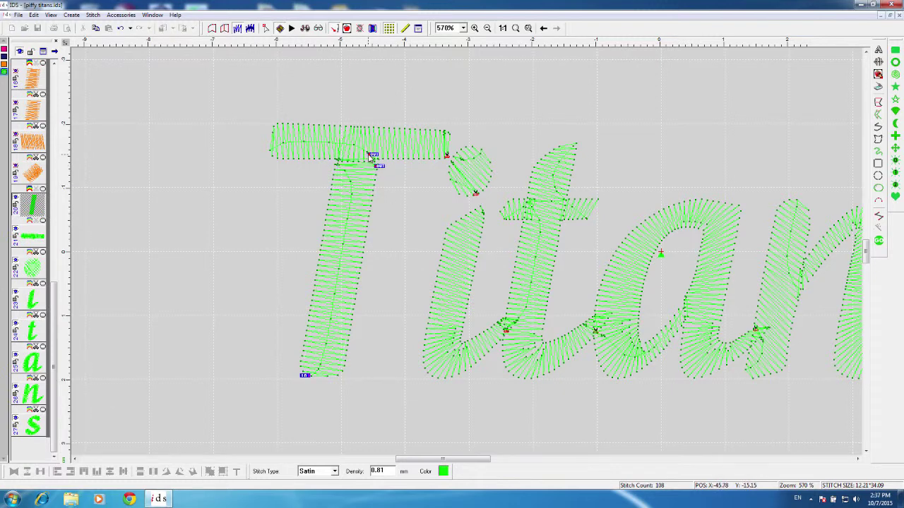
pyautogui.moveTo(372, 152); pyautogui.dragTo(342, 159)
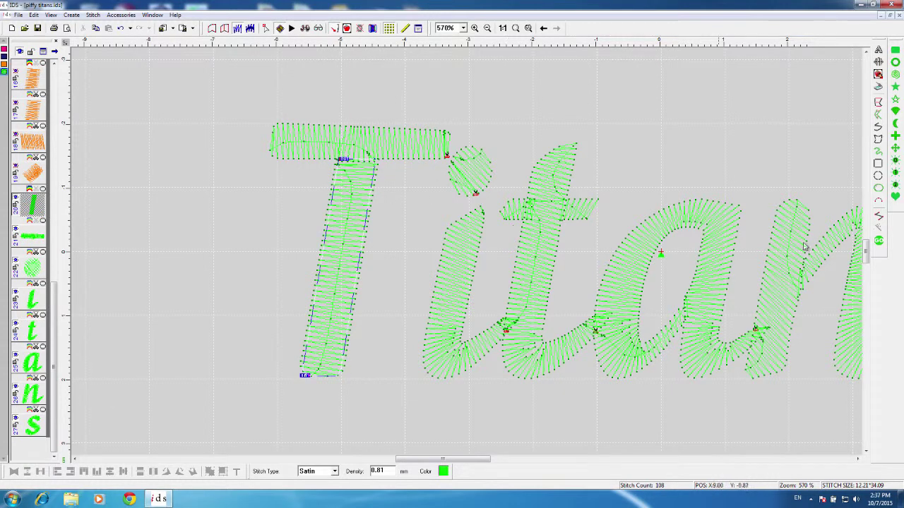
pyautogui.click(878, 241)
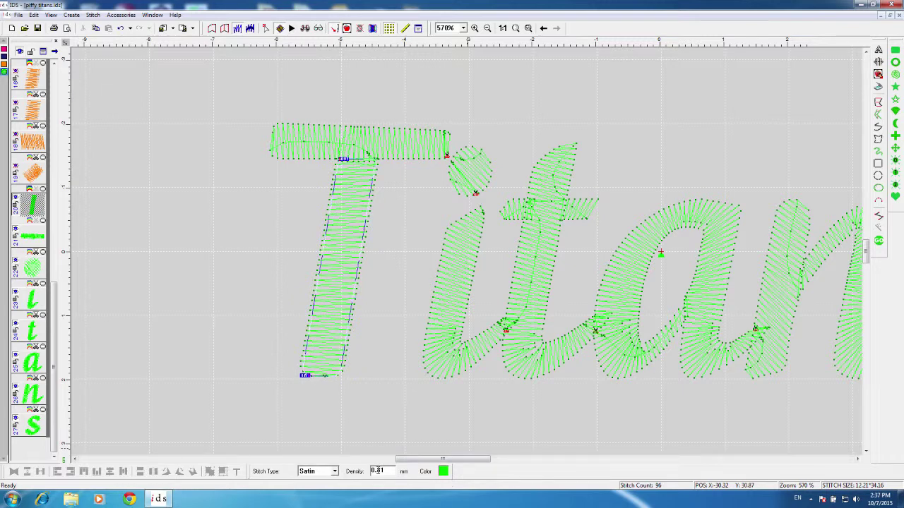
# Step: Set the satin density of the T's green stem to 0.16 mm
pyautogui.doubleClick(378, 471)
pyautogui.press('Return')
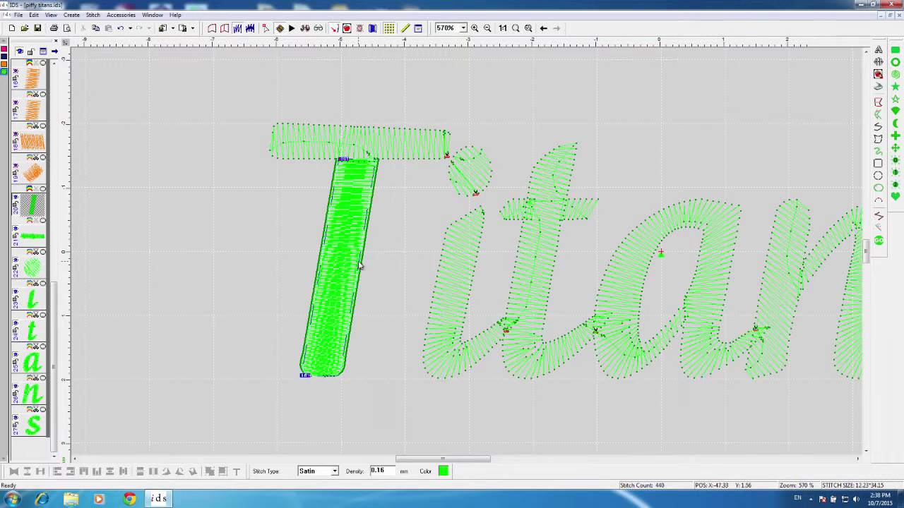
# Step: Enable underlay for the T's stem and replace the ZigZag underlay mode with Edge
pyautogui.click(418, 29)
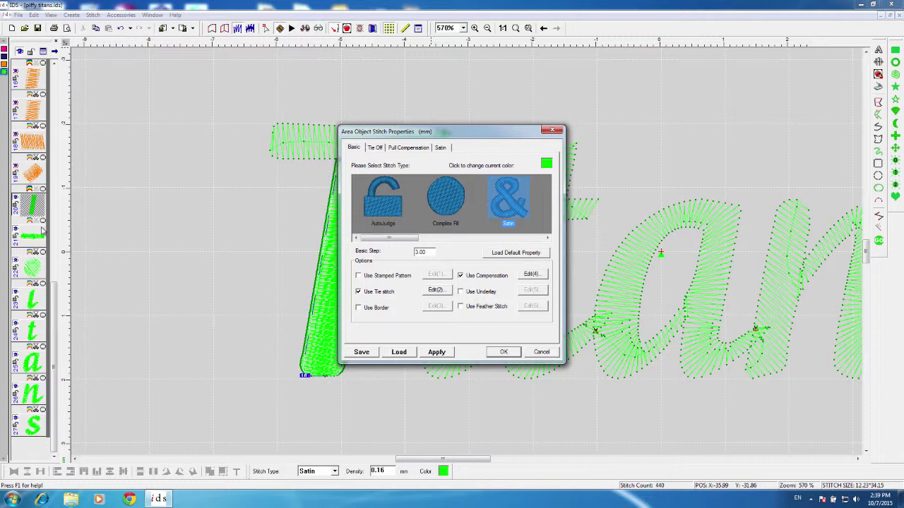
pyautogui.click(52, 353)
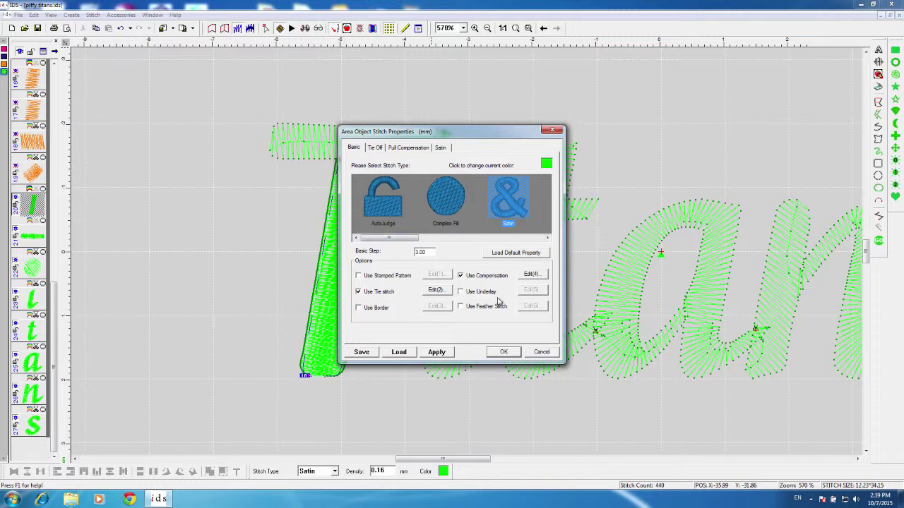
pyautogui.click(461, 291)
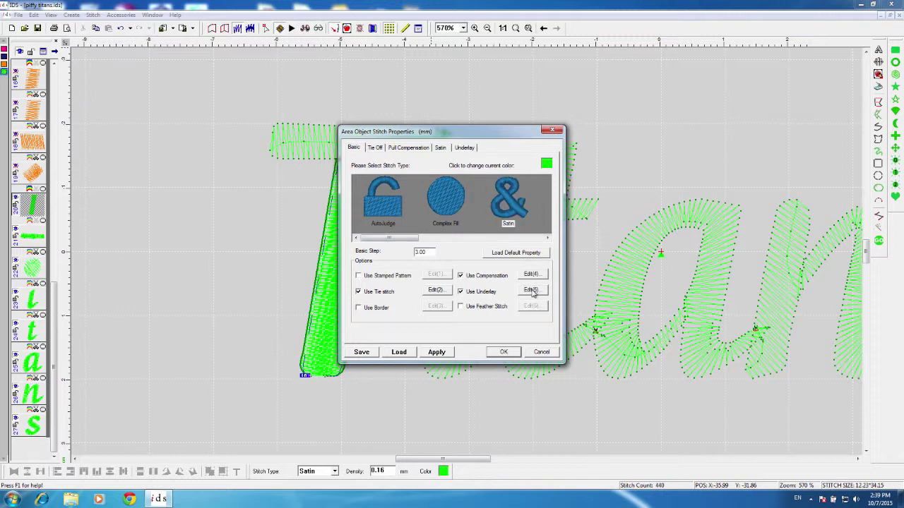
pyautogui.click(531, 290)
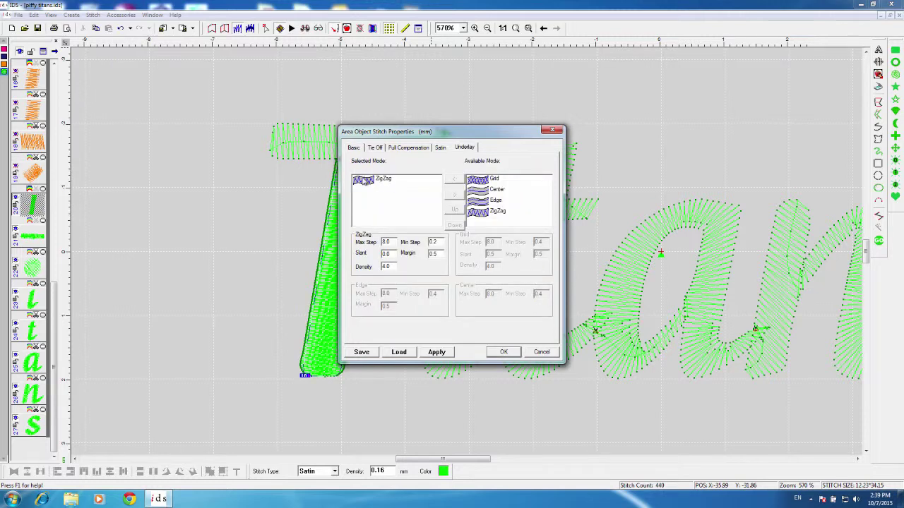
pyautogui.doubleClick(378, 183)
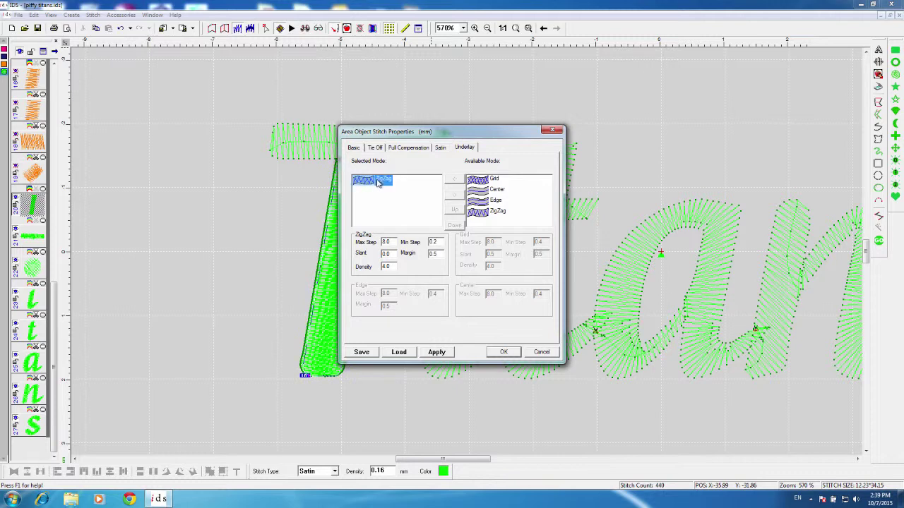
pyautogui.doubleClick(483, 201)
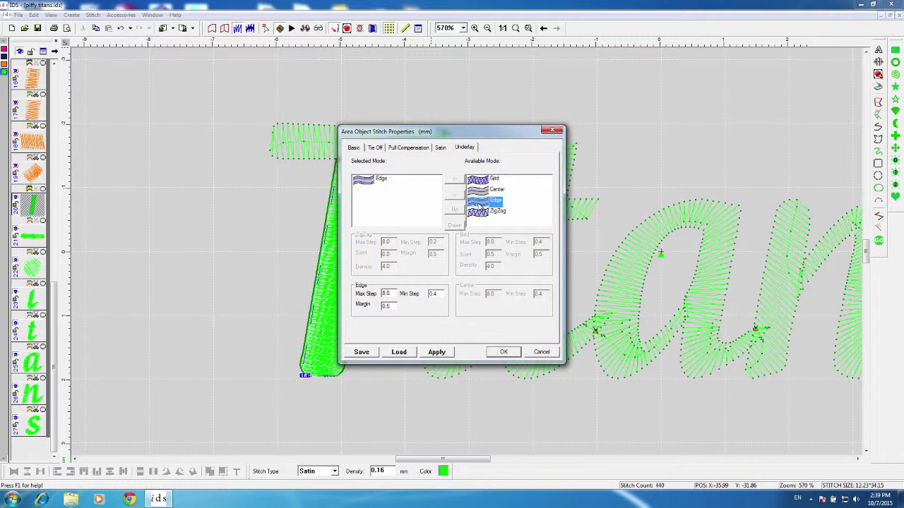
# Step: Set the Edge underlay's maximum step to 2 mm and its margin to 0.2 mm
pyautogui.doubleClick(386, 293)
pyautogui.write('2')
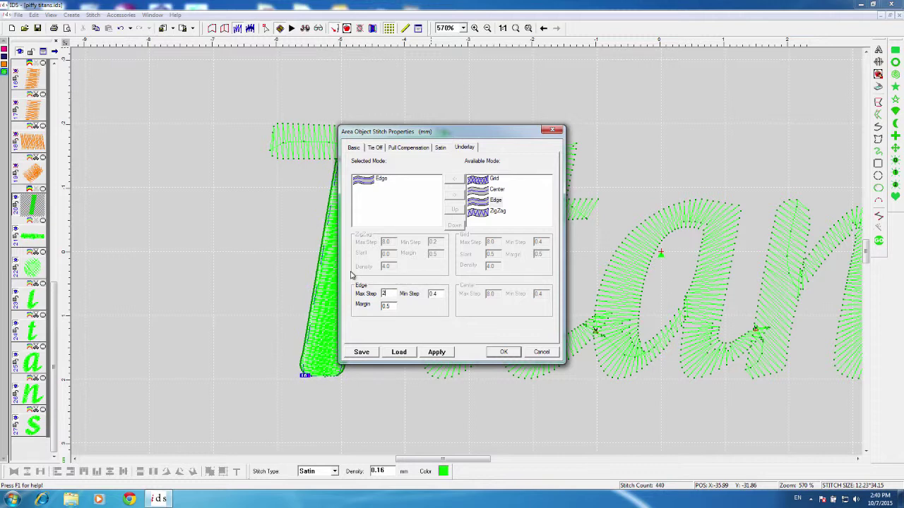
pyautogui.doubleClick(391, 305)
pyautogui.write('0.2')
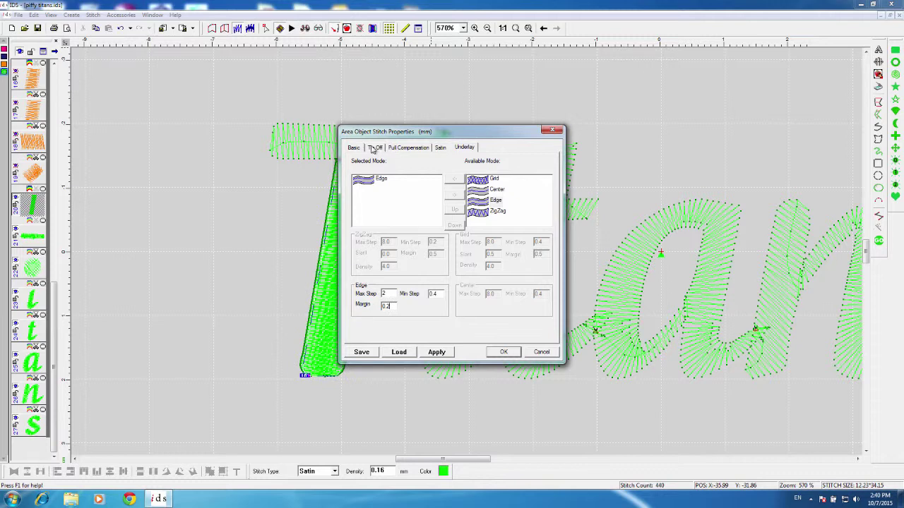
# Step: Set the stem's standard pull compensation value to 0.45 mm
pyautogui.click(400, 151)
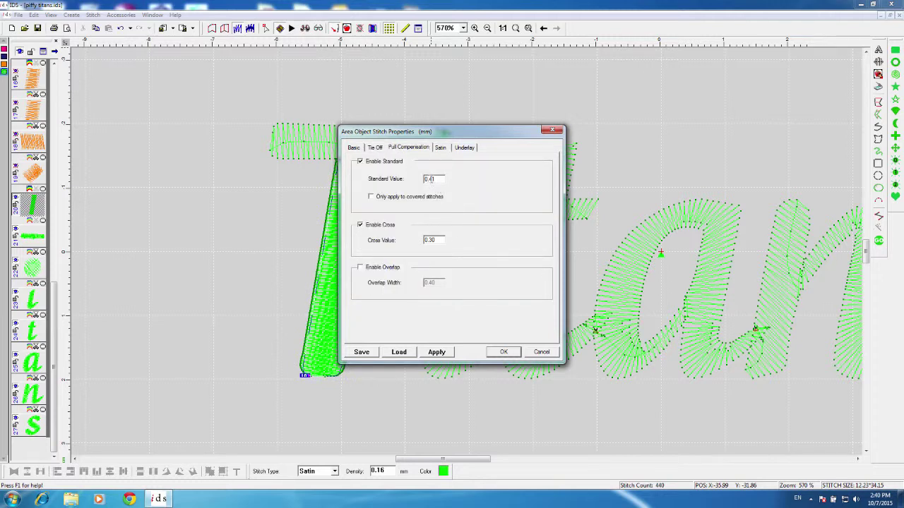
pyautogui.click(432, 180)
pyautogui.press('BackSpace')
pyautogui.press('BackSpace')
pyautogui.write('1')
pyautogui.write('0.45')
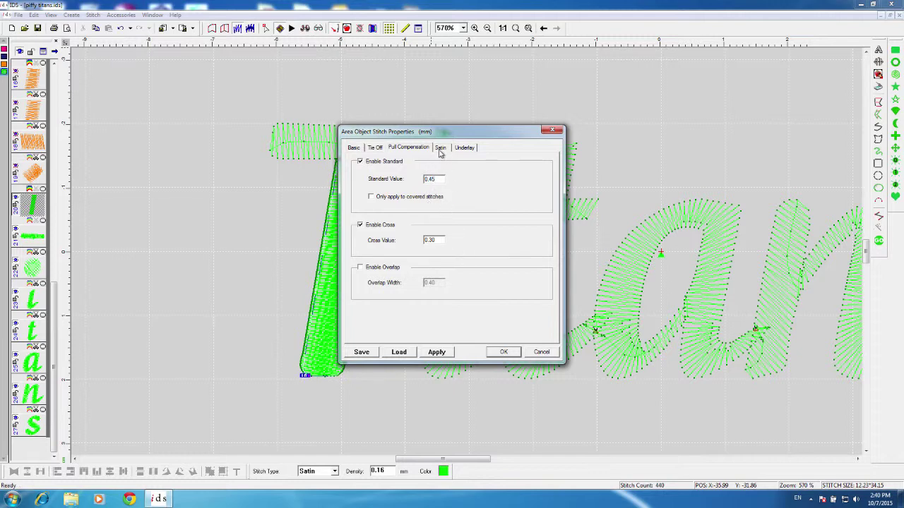
# Step: Turn off auto stitch shortening and long-stitch breaking, set the satin's maximum step to 10 mm, and apply the properties
pyautogui.click(441, 148)
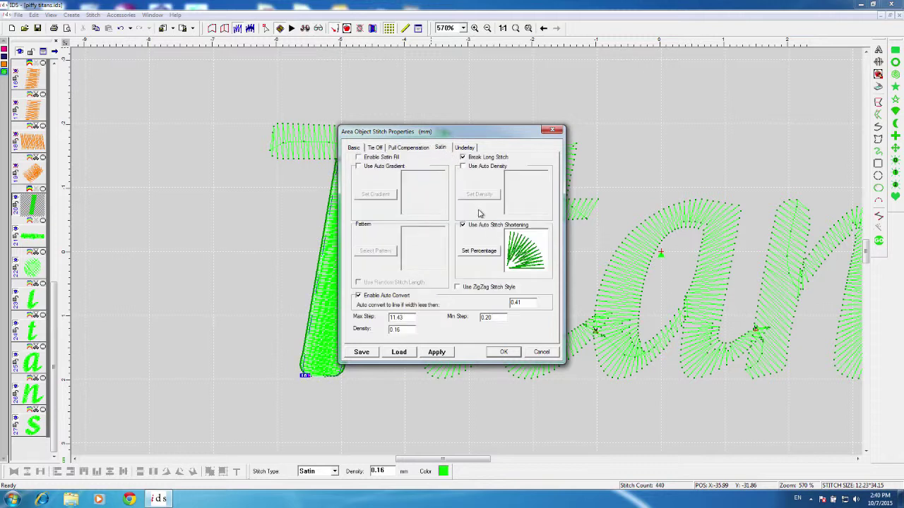
pyautogui.click(463, 225)
pyautogui.click(463, 157)
pyautogui.moveTo(407, 317); pyautogui.dragTo(388, 317)
pyautogui.write('10')
pyautogui.click(439, 353)
pyautogui.click(438, 355)
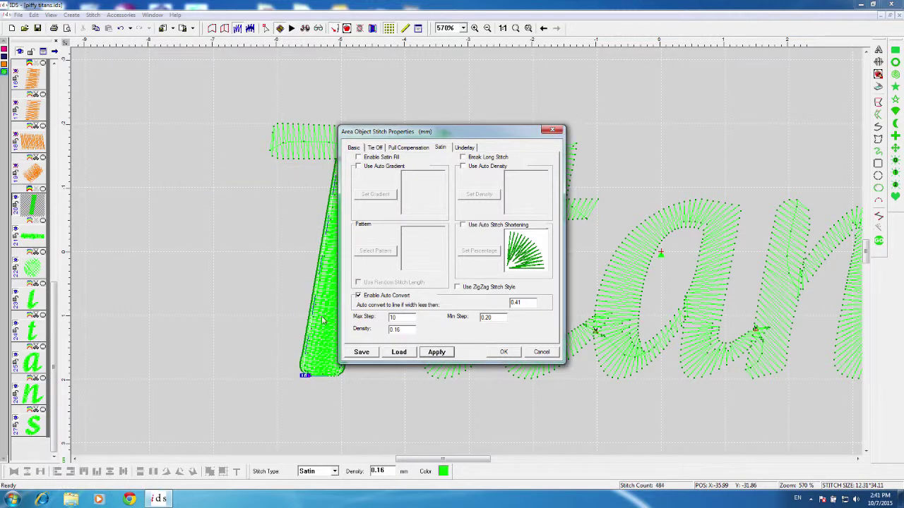
# Step: Set the Edge underlay's maximum step to 0.8 mm for the T's stem and apply the change
pyautogui.moveTo(444, 131); pyautogui.dragTo(591, 88)
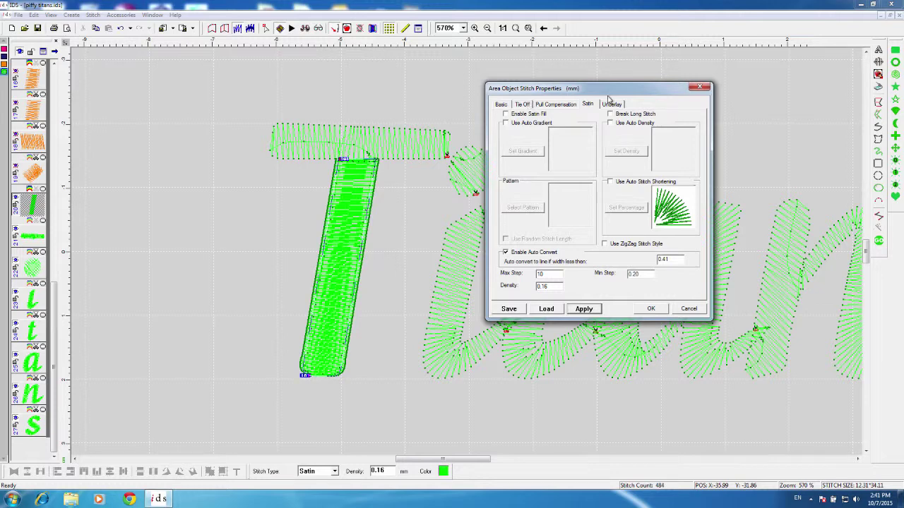
pyautogui.click(611, 103)
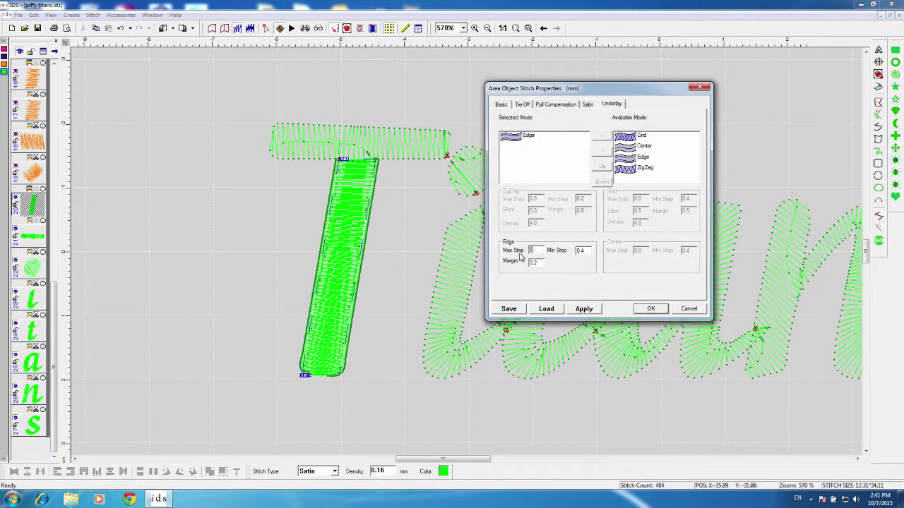
pyautogui.write('8')
pyautogui.click(582, 309)
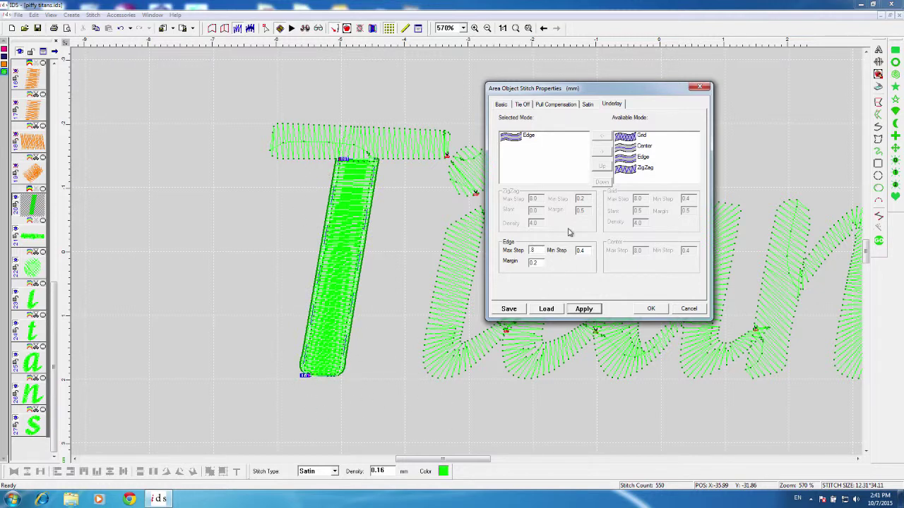
# Step: Save the stem's stitch properties as the preset PuffyFoam, accept the properties and deselect the stem
pyautogui.click(512, 309)
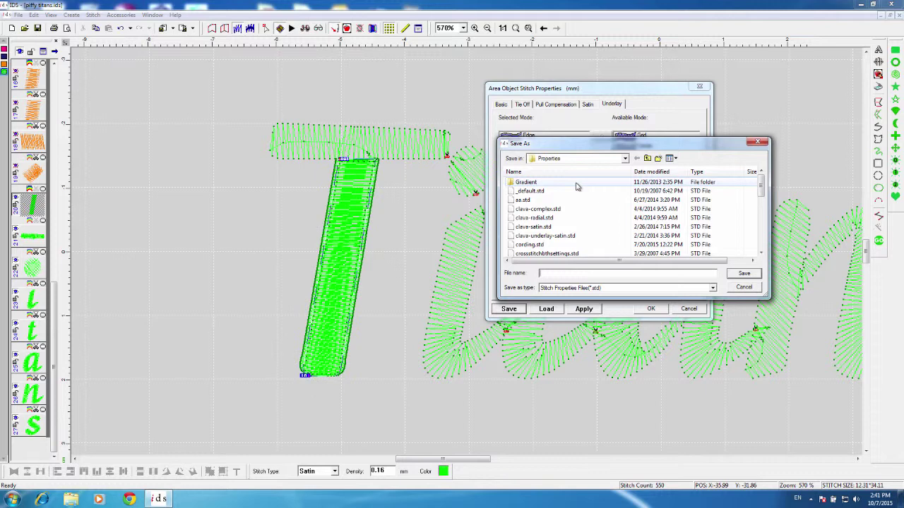
pyautogui.write('p')
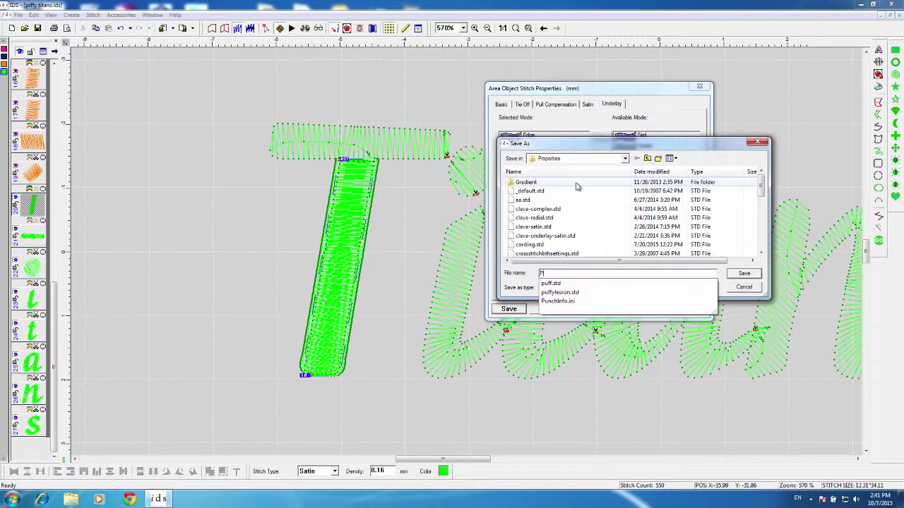
pyautogui.write('uffy ')
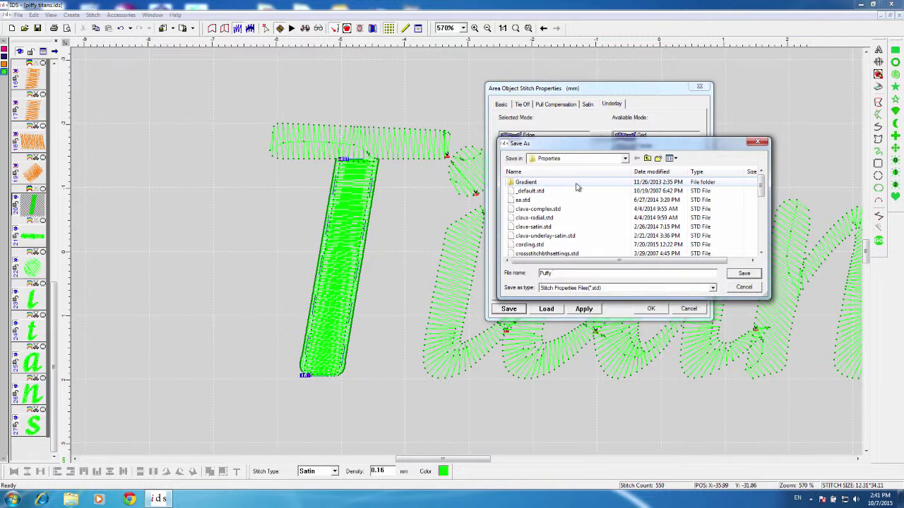
pyautogui.write('Foam')
pyautogui.click(744, 273)
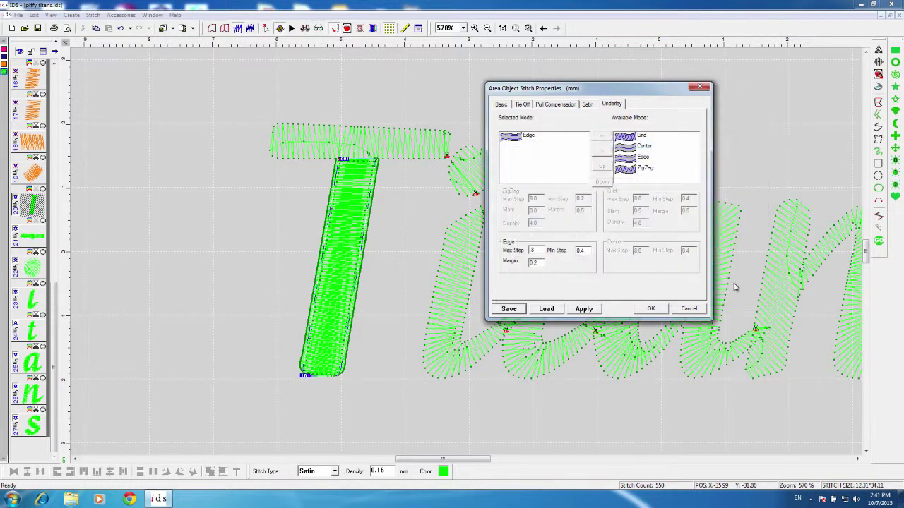
pyautogui.click(650, 310)
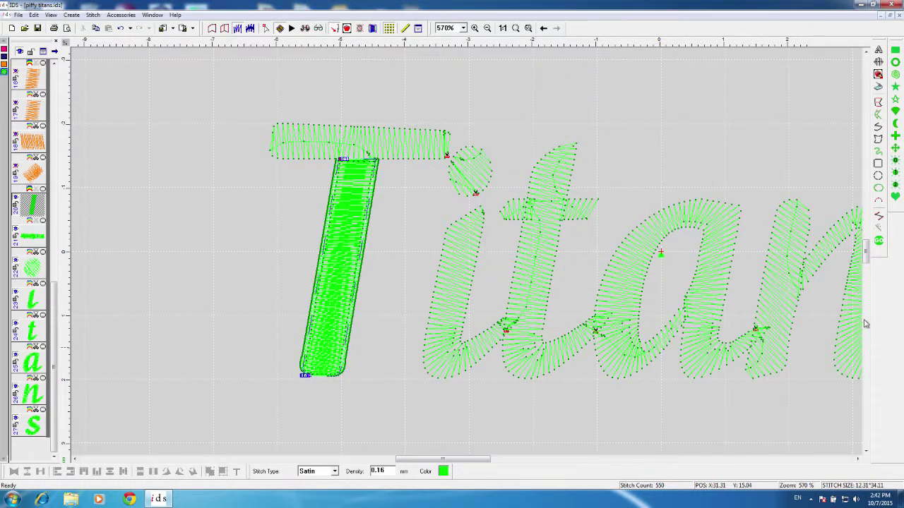
pyautogui.click(387, 383)
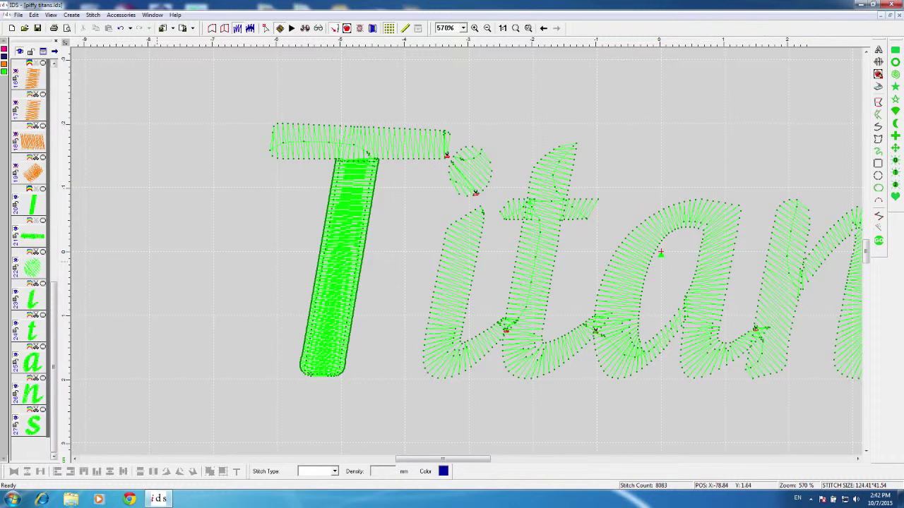
pyautogui.click(29, 237)
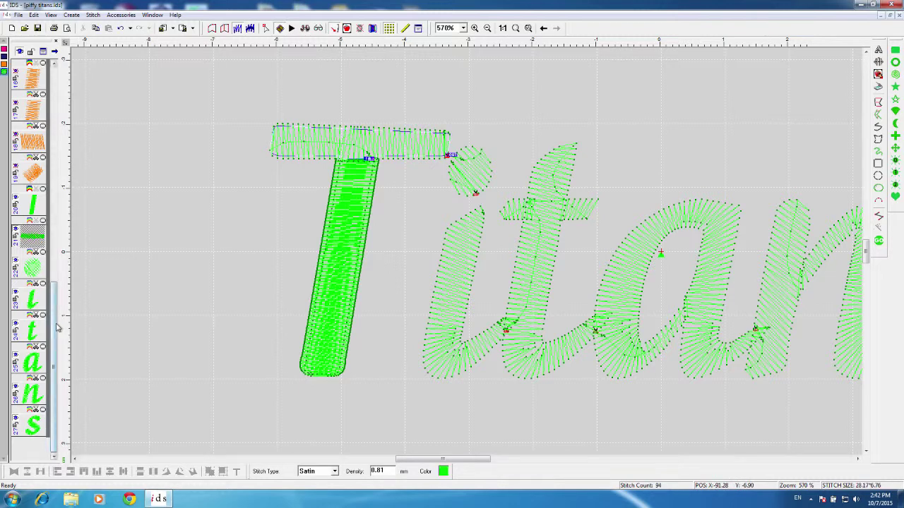
pyautogui.keyDown('shift'); pyautogui.click(33, 427); pyautogui.keyUp('shift')
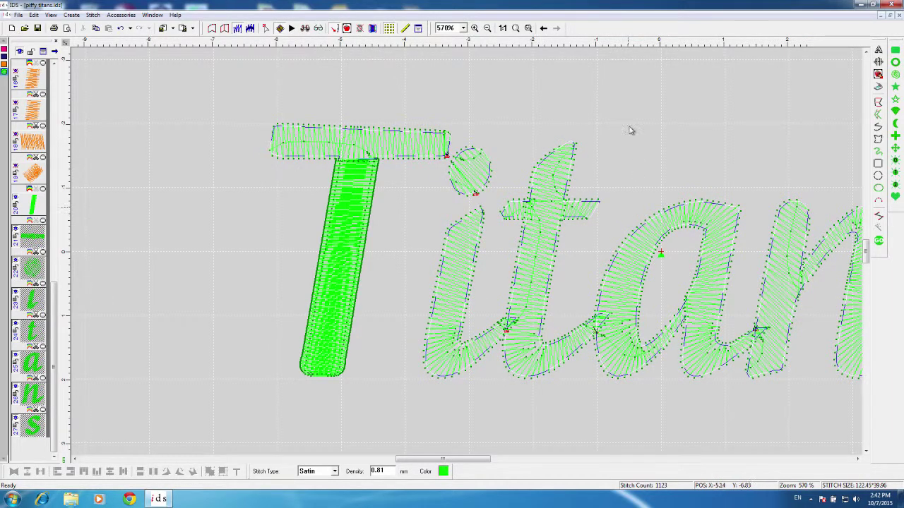
pyautogui.click(418, 29)
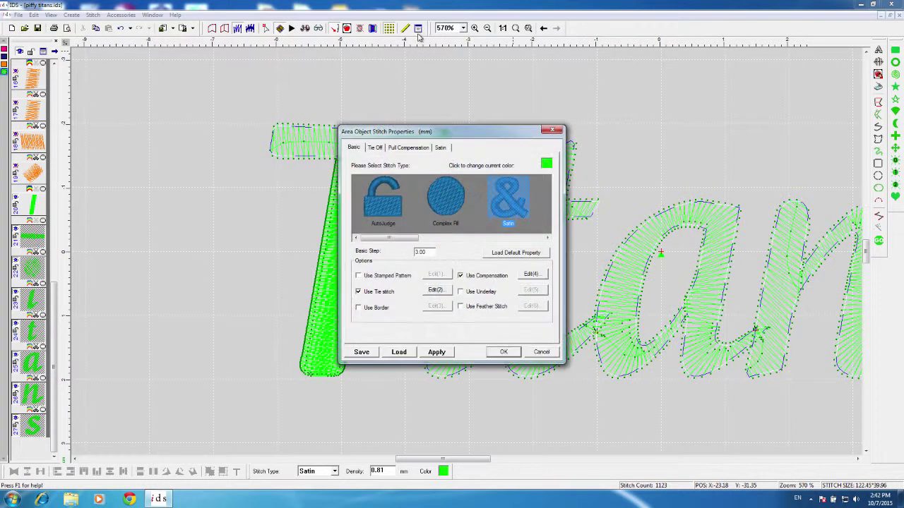
pyautogui.click(413, 352)
pyautogui.moveTo(614, 231); pyautogui.dragTo(618, 282)
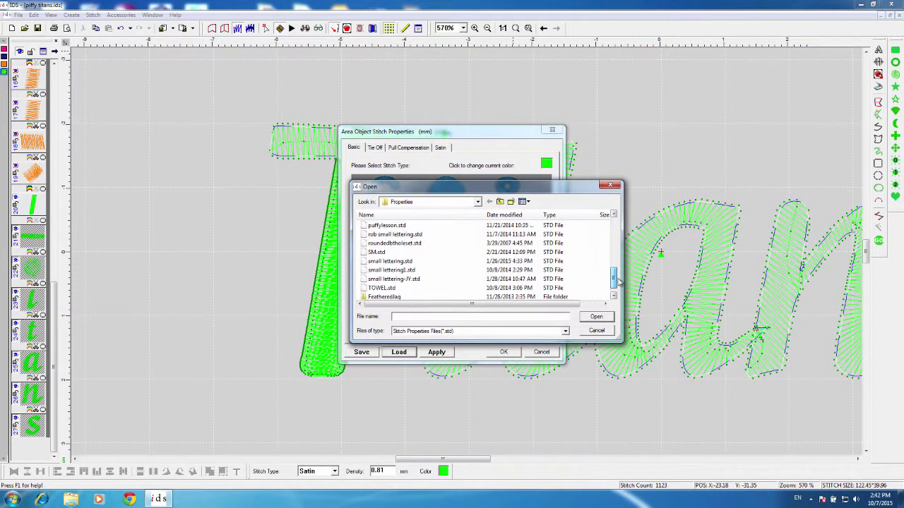
pyautogui.click(596, 330)
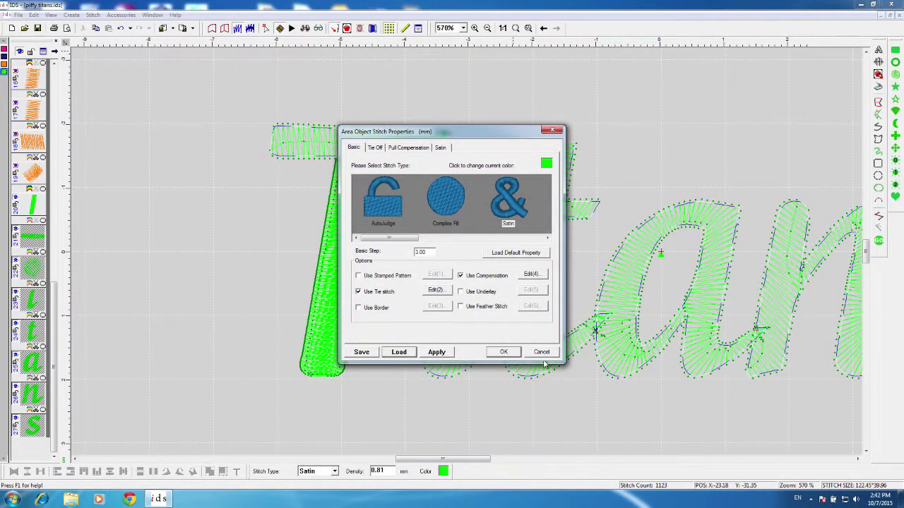
pyautogui.click(543, 352)
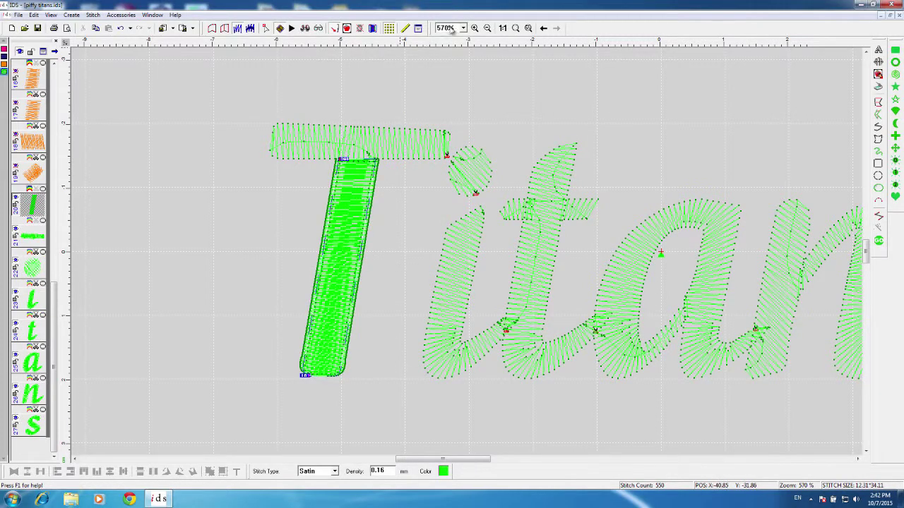
pyautogui.click(418, 28)
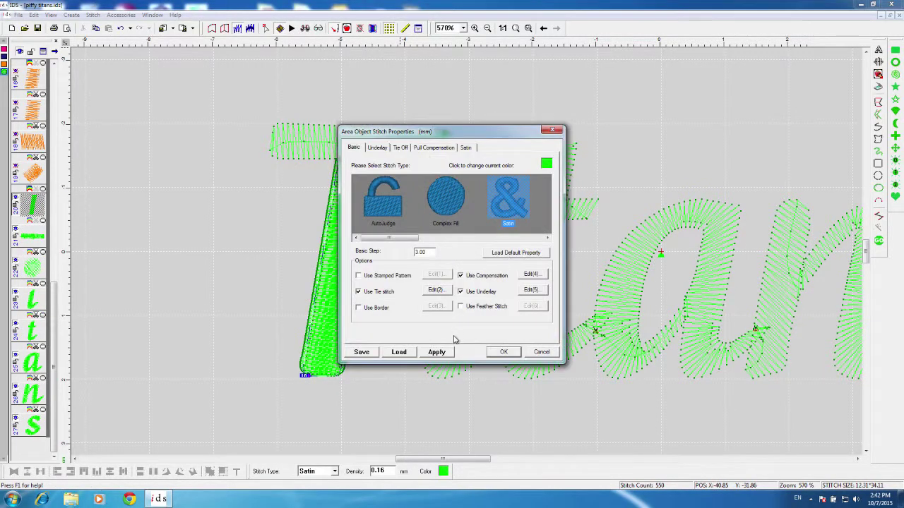
pyautogui.click(364, 353)
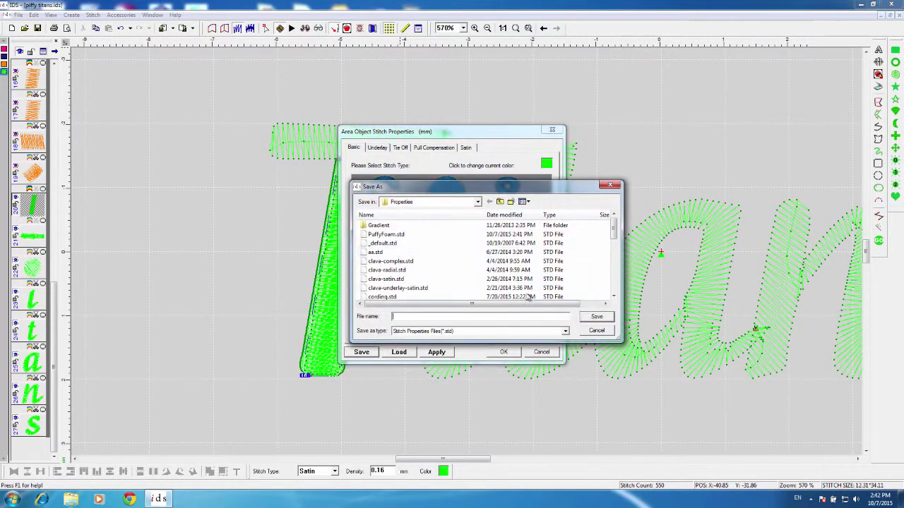
pyautogui.click(604, 331)
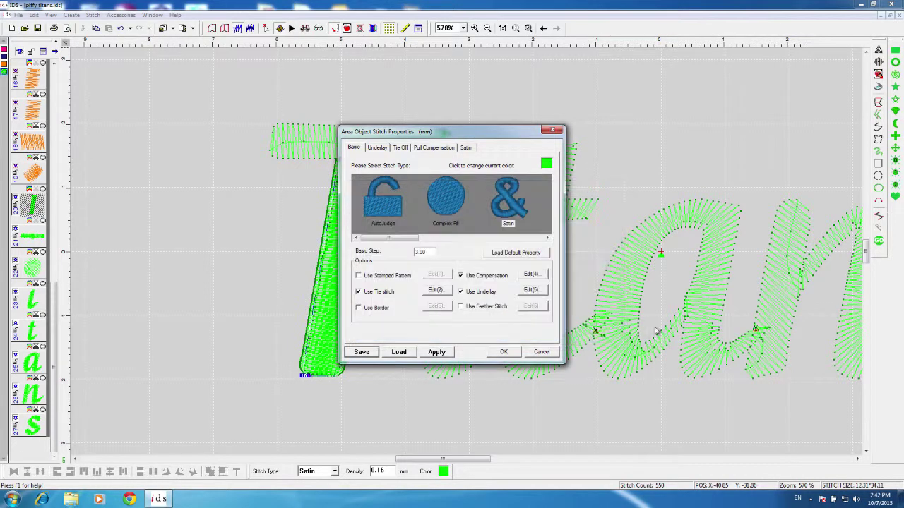
pyautogui.click(542, 351)
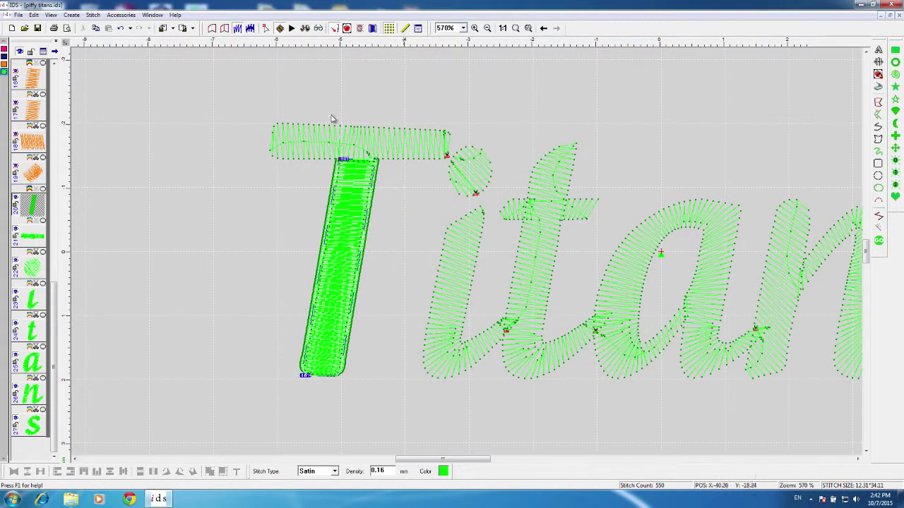
# Step: Load the PuffyFoam.std preset onto the T's crossbar and all remaining green lettering objects through the s, and apply it
pyautogui.click(28, 241)
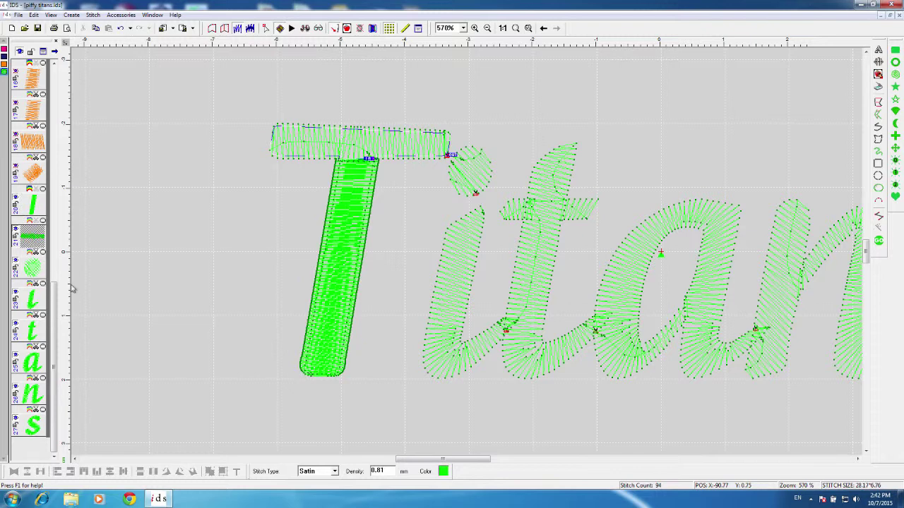
pyautogui.keyDown('shift'); pyautogui.click(32, 428); pyautogui.keyUp('shift')
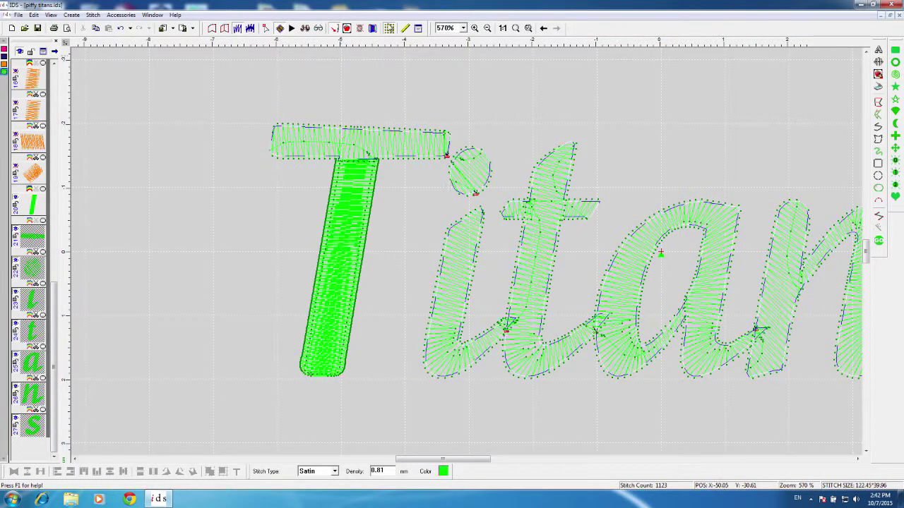
pyautogui.click(418, 28)
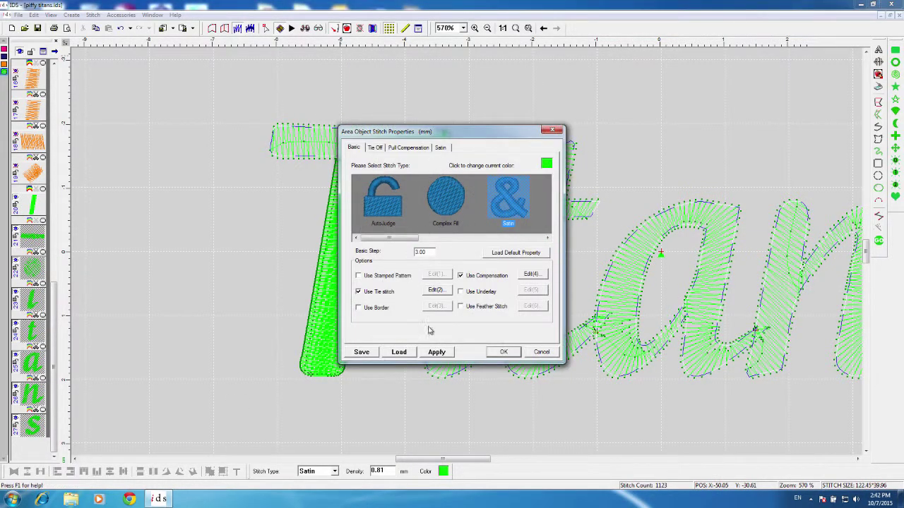
pyautogui.click(399, 352)
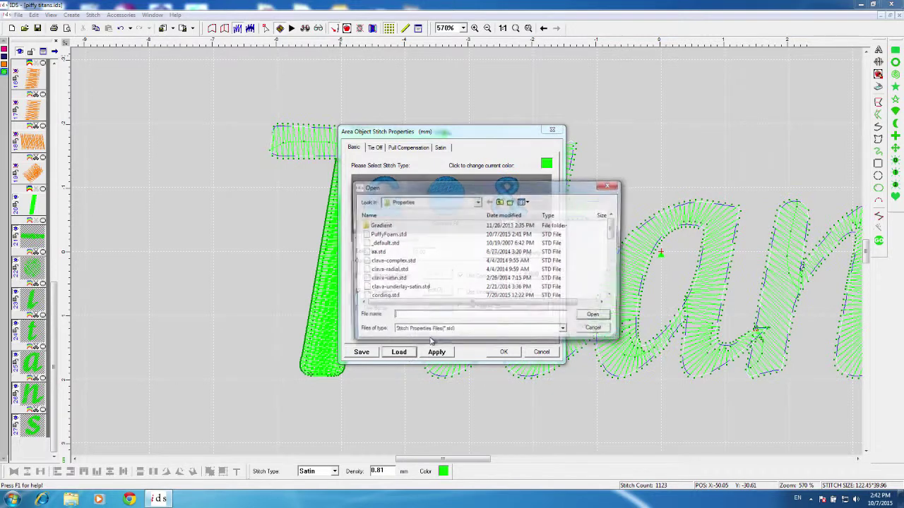
pyautogui.click(399, 234)
pyautogui.click(596, 317)
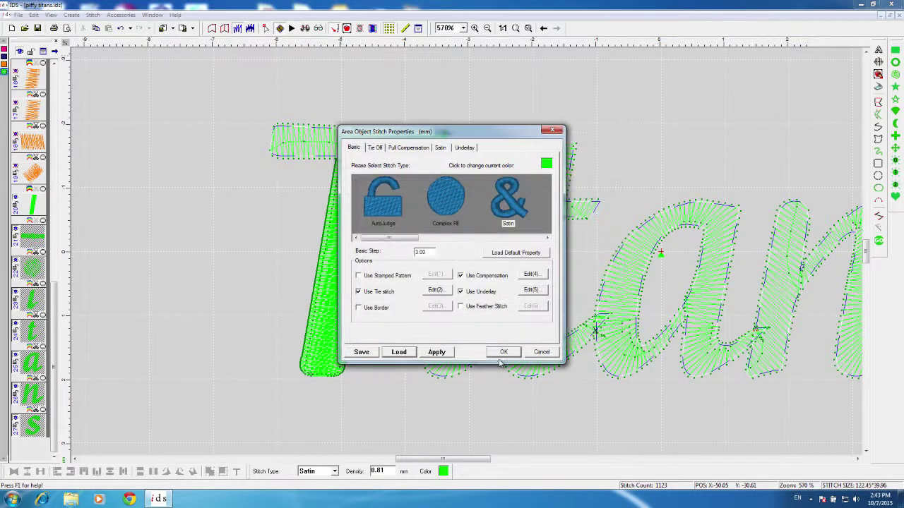
pyautogui.click(437, 353)
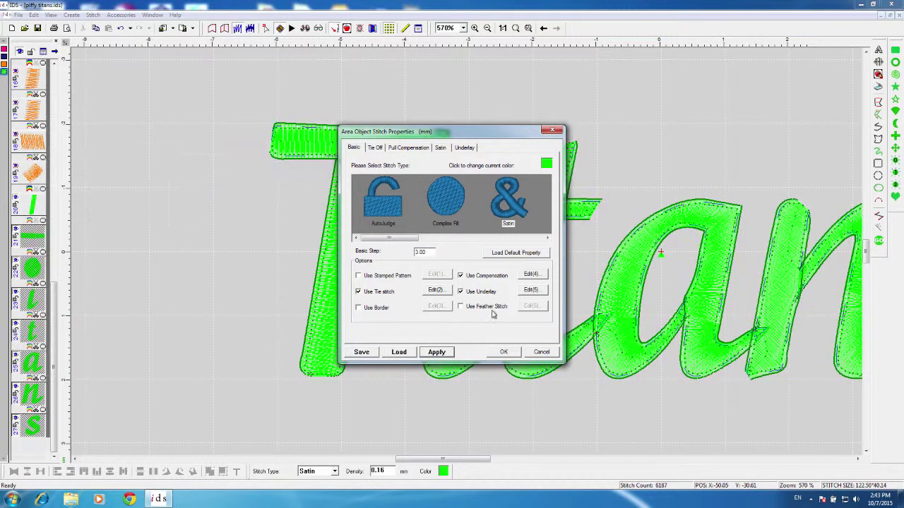
pyautogui.click(504, 353)
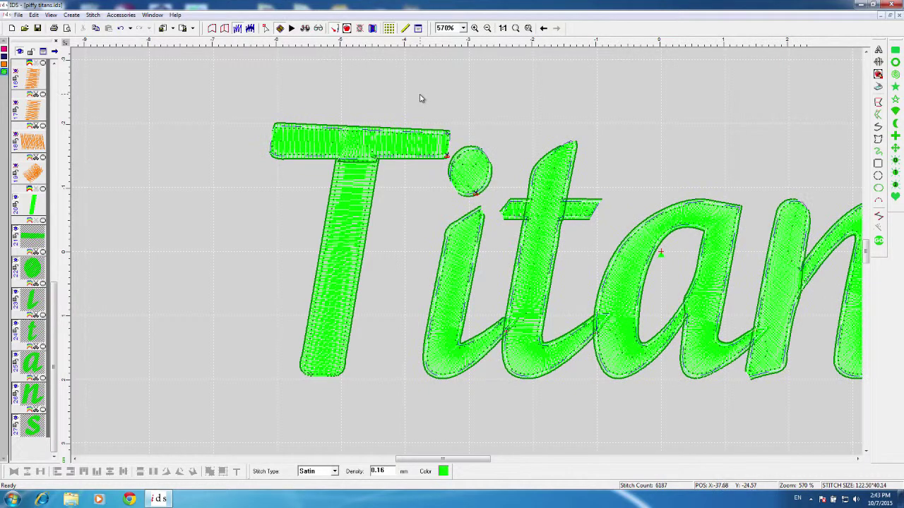
pyautogui.click(419, 96)
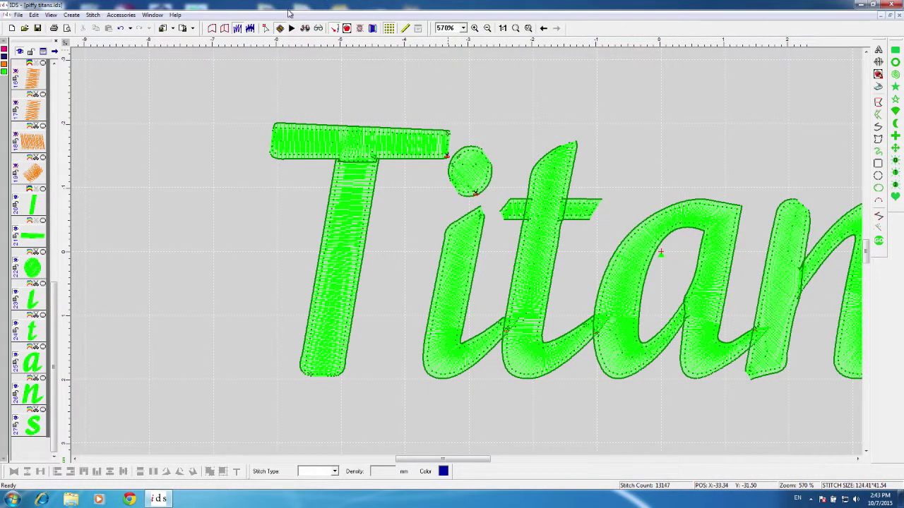
# Step: Realign the T crossbar's stitch-angle lines around the stem joint to a consistent slight slant and regenerate its stitches
pyautogui.click(475, 28)
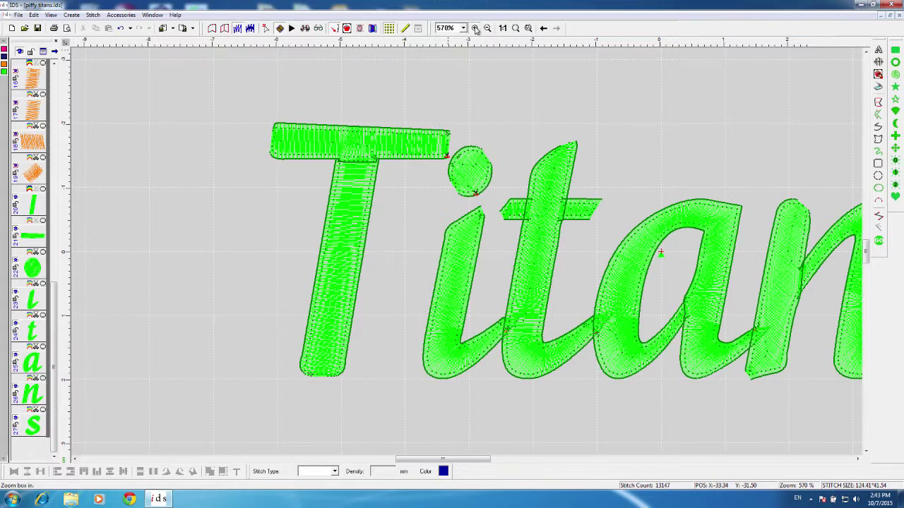
pyautogui.moveTo(262, 96); pyautogui.dragTo(466, 190)
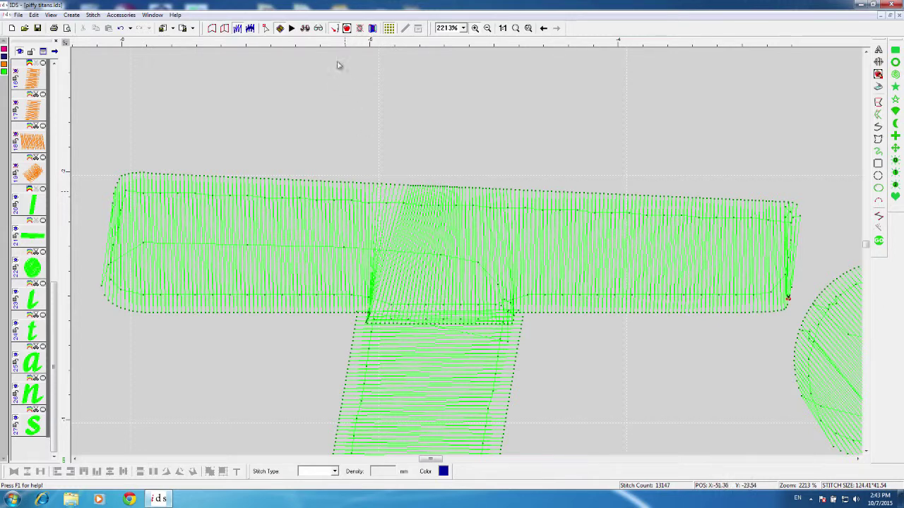
pyautogui.click(224, 28)
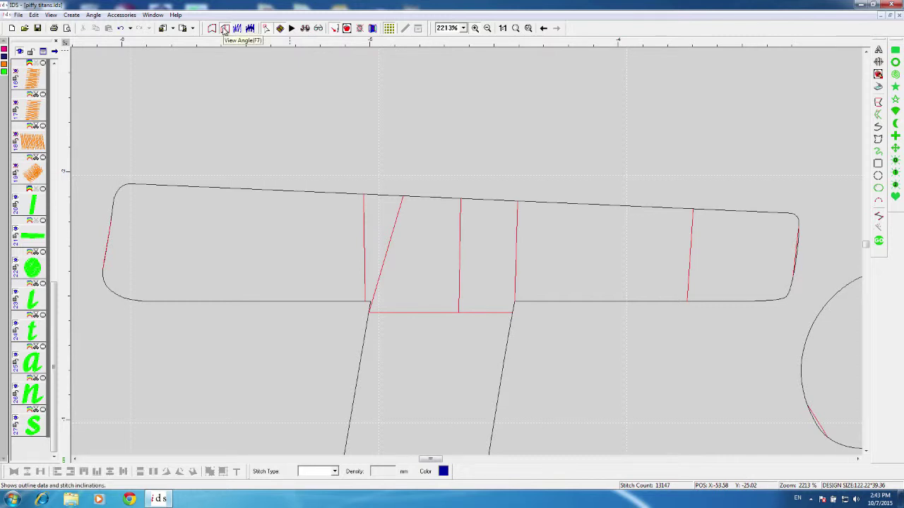
pyautogui.click(402, 268)
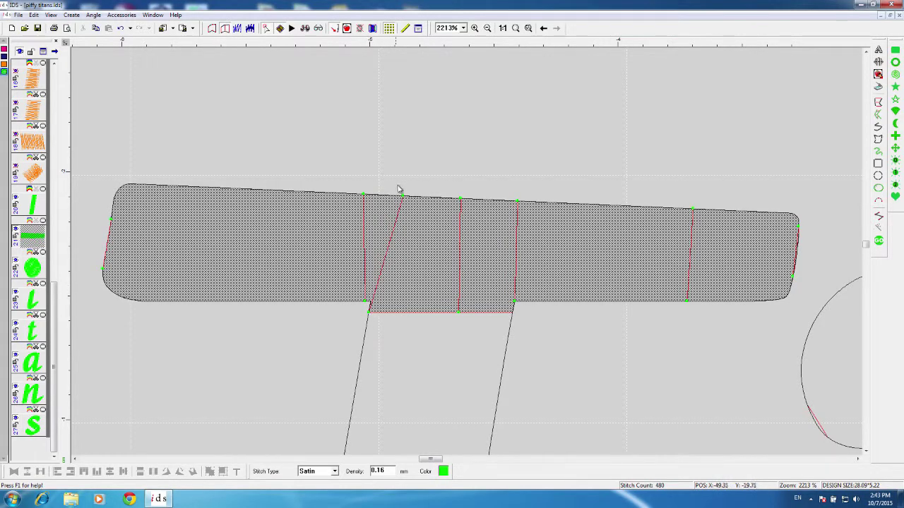
pyautogui.moveTo(403, 196); pyautogui.dragTo(384, 196)
pyautogui.moveTo(374, 317); pyautogui.dragTo(383, 317)
pyautogui.moveTo(365, 302); pyautogui.dragTo(348, 302)
pyautogui.moveTo(460, 199); pyautogui.dragTo(522, 202)
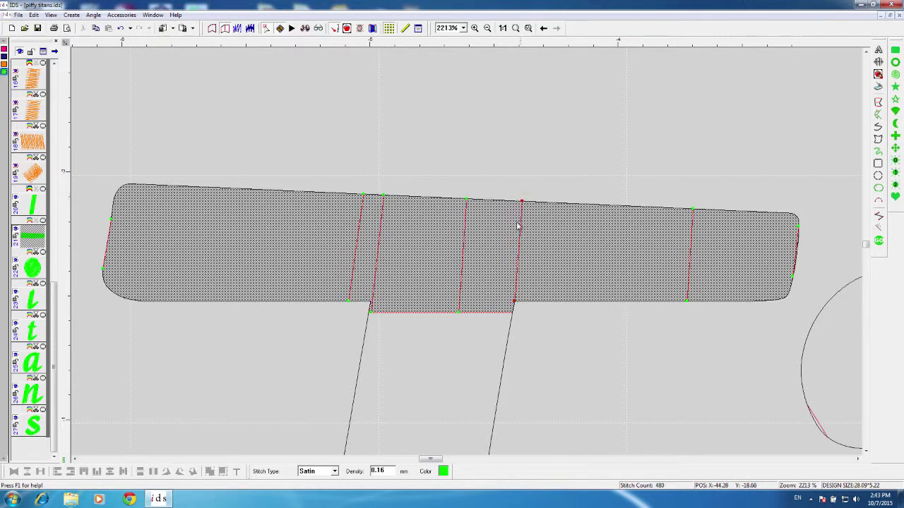
pyautogui.click(879, 242)
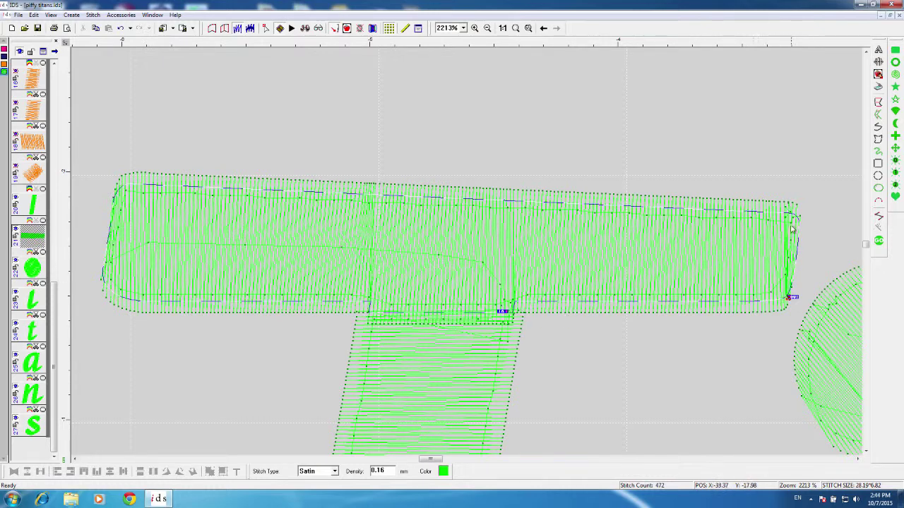
# Step: Try to tilt the T crossbar's stitch-angle lines to a steep opposite slant, adjust its end lines and regenerate the stitches
pyautogui.click(225, 27)
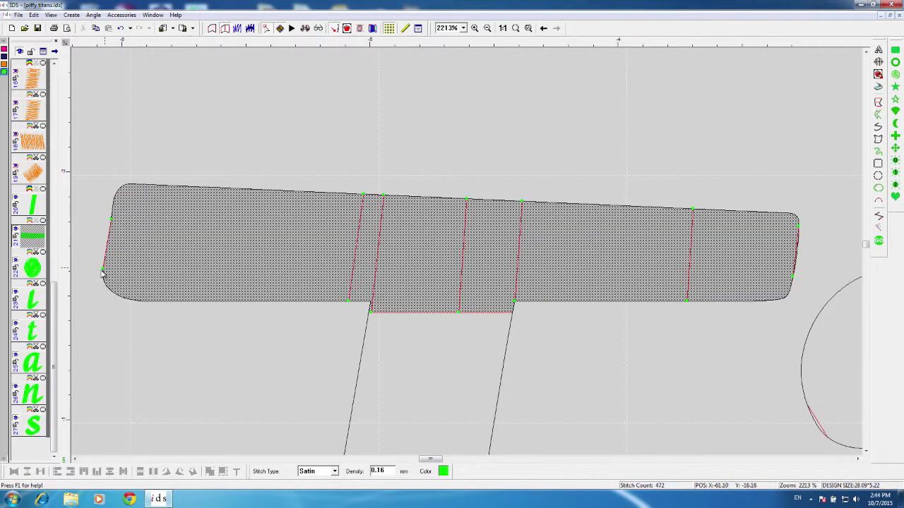
pyautogui.click(121, 298)
pyautogui.click(111, 219)
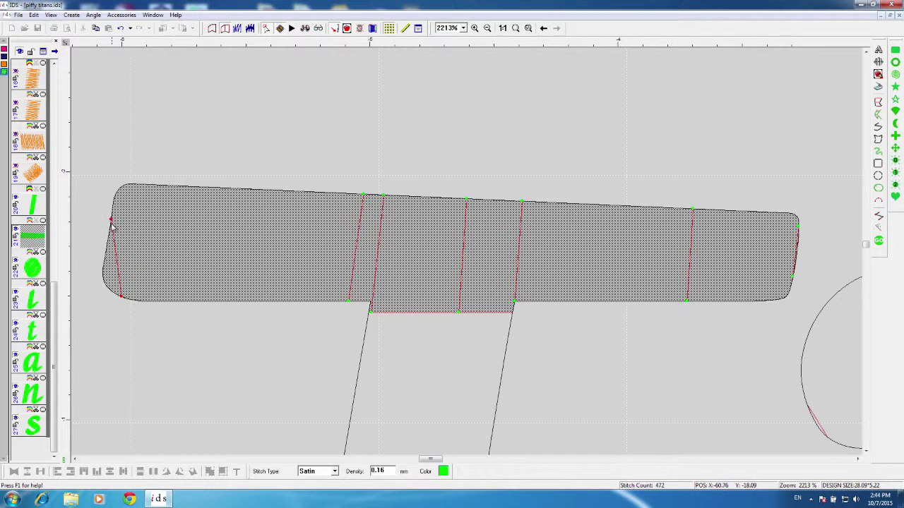
pyautogui.click(102, 275)
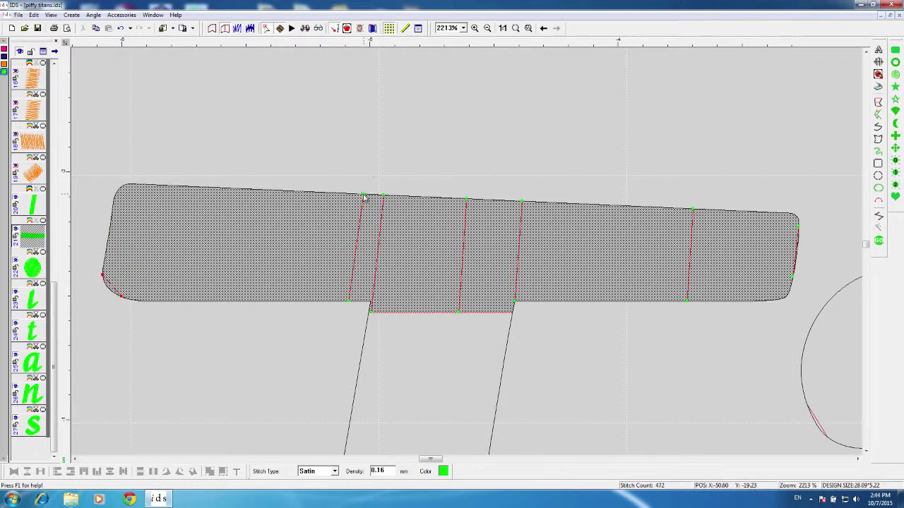
pyautogui.click(319, 192)
pyautogui.moveTo(370, 311); pyautogui.dragTo(577, 303)
pyautogui.moveTo(685, 300); pyautogui.dragTo(745, 305)
pyautogui.moveTo(800, 228); pyautogui.dragTo(790, 213)
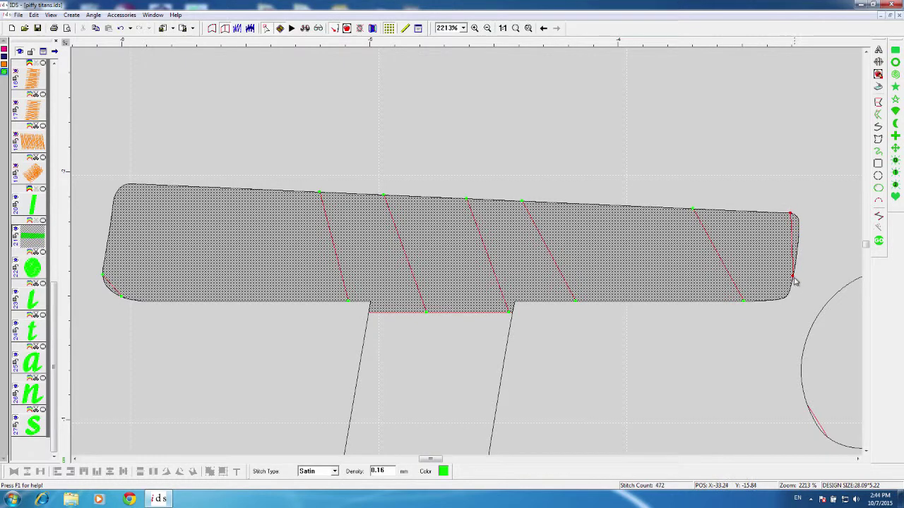
pyautogui.moveTo(794, 275); pyautogui.dragTo(810, 232)
pyautogui.click(879, 243)
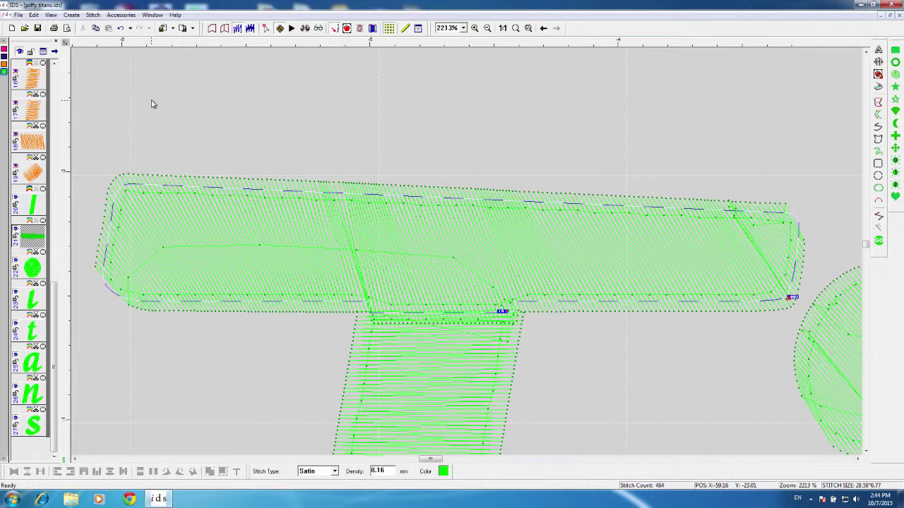
# Step: Undo the last series of angle edits on the T crossbar and regenerate its stitches
pyautogui.click(130, 29)
pyautogui.scroll(-3, 156, 54)
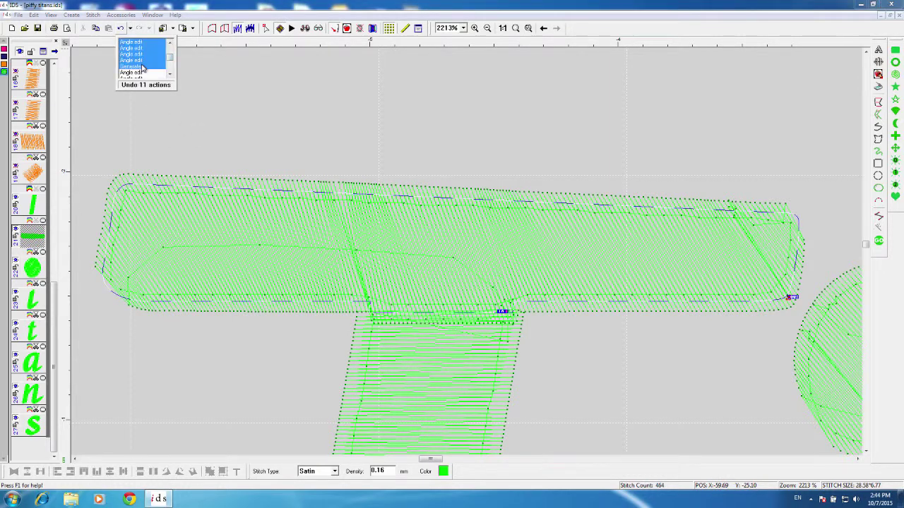
pyautogui.click(148, 61)
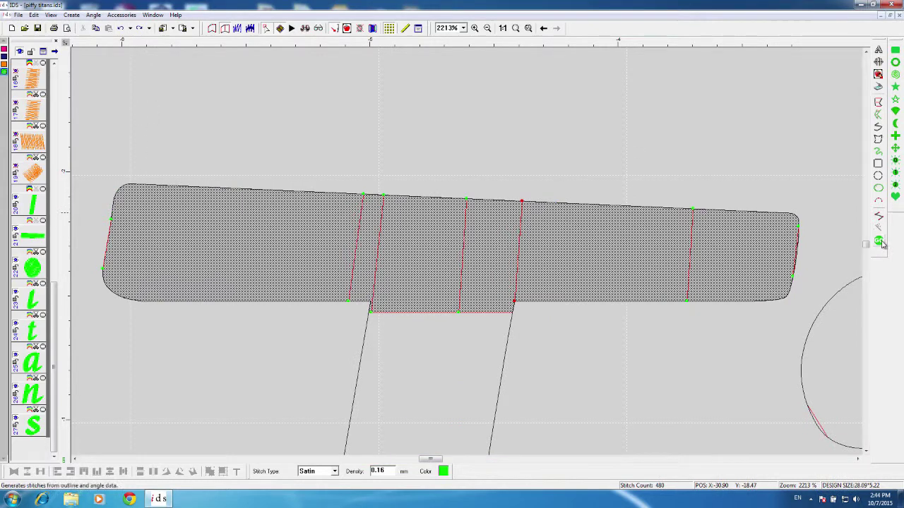
pyautogui.click(878, 241)
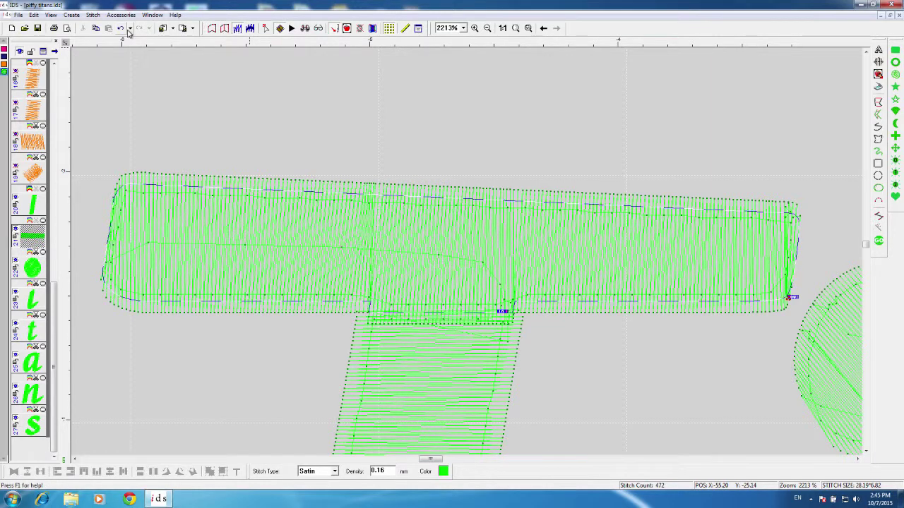
# Step: Tilt the T crossbar's stitch-angle lines to a moderate backward slant, move the right end line into the upper corner, and regenerate the stitches
pyautogui.click(225, 28)
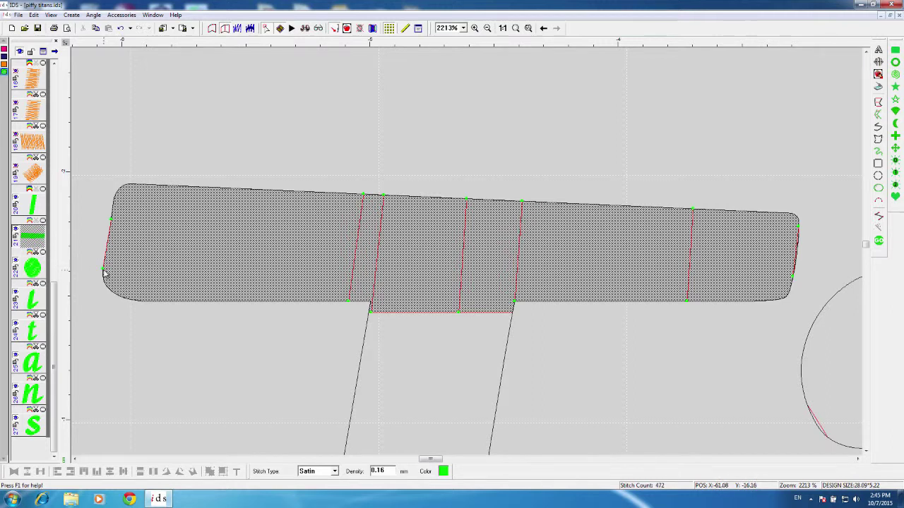
pyautogui.moveTo(103, 272); pyautogui.dragTo(148, 309)
pyautogui.moveTo(694, 209); pyautogui.dragTo(656, 207)
pyautogui.moveTo(363, 193); pyautogui.dragTo(313, 191)
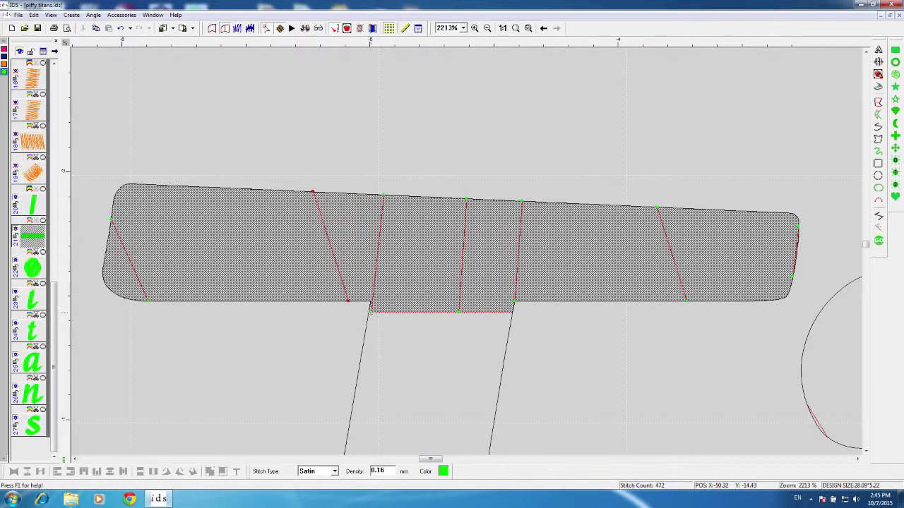
pyautogui.moveTo(370, 311); pyautogui.dragTo(559, 301)
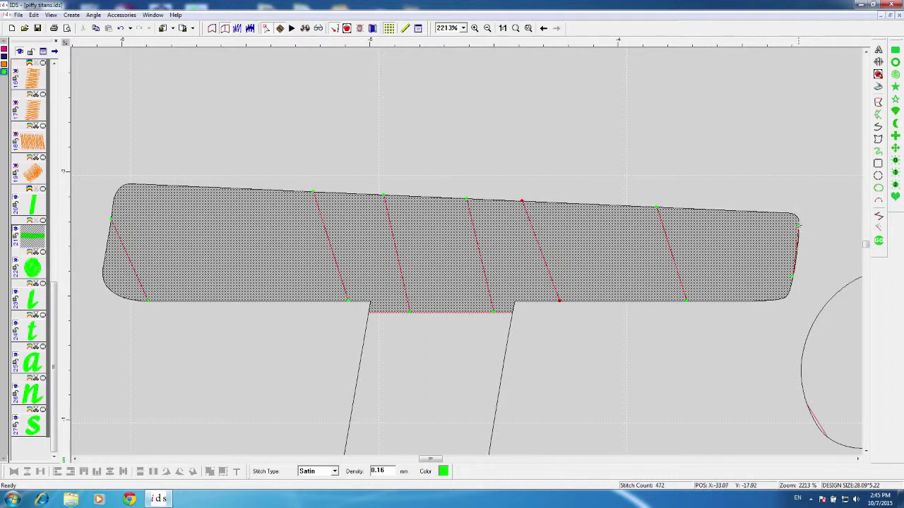
pyautogui.moveTo(800, 228); pyautogui.dragTo(794, 217)
pyautogui.click(878, 240)
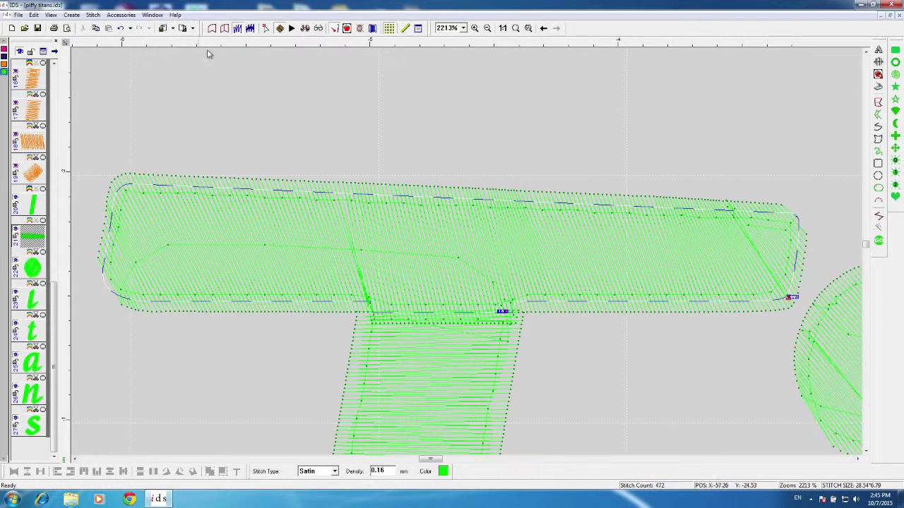
# Step: Place a short stitch-angle line across the T crossbar's rounded lower-left corner and regenerate its stitches
pyautogui.click(224, 29)
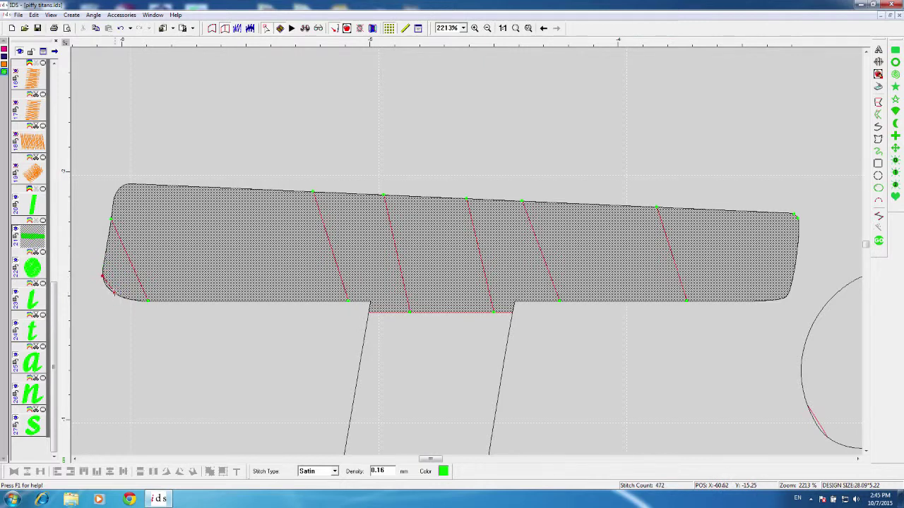
pyautogui.click(103, 277)
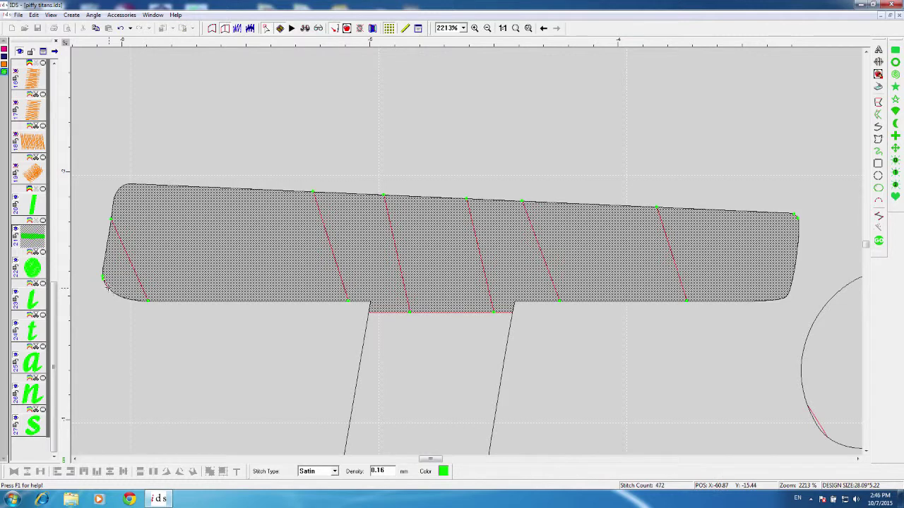
pyautogui.click(105, 279)
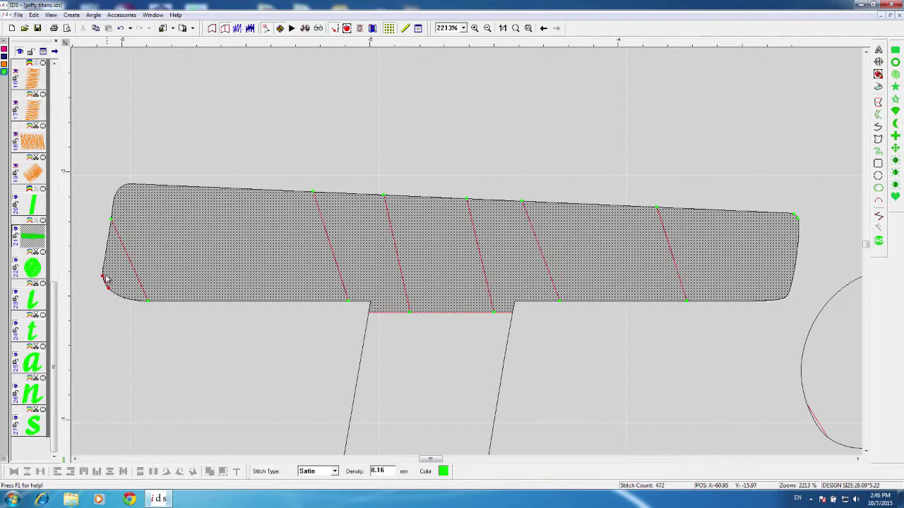
pyautogui.click(879, 241)
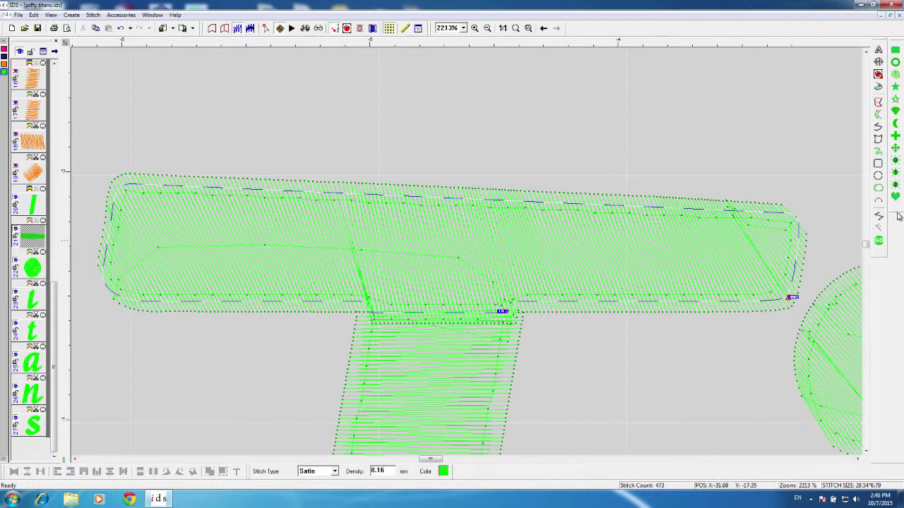
# Step: Move the crossbar's entry point to its lower-left corner and exit point to its upper-right corner, regenerate the stitches and deselect it
pyautogui.moveTo(503, 310)
pyautogui.mouseDown()
pyautogui.moveTo(137, 254)
pyautogui.moveTo(92, 284)
pyautogui.moveTo(104, 289)
pyautogui.mouseUp()
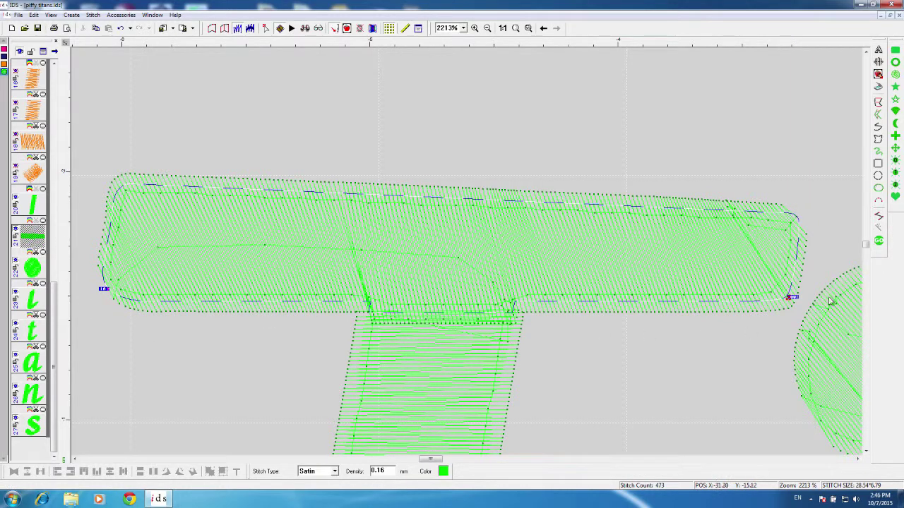
pyautogui.moveTo(792, 297)
pyautogui.mouseDown()
pyautogui.moveTo(811, 215)
pyautogui.moveTo(803, 222)
pyautogui.mouseUp()
pyautogui.click(878, 240)
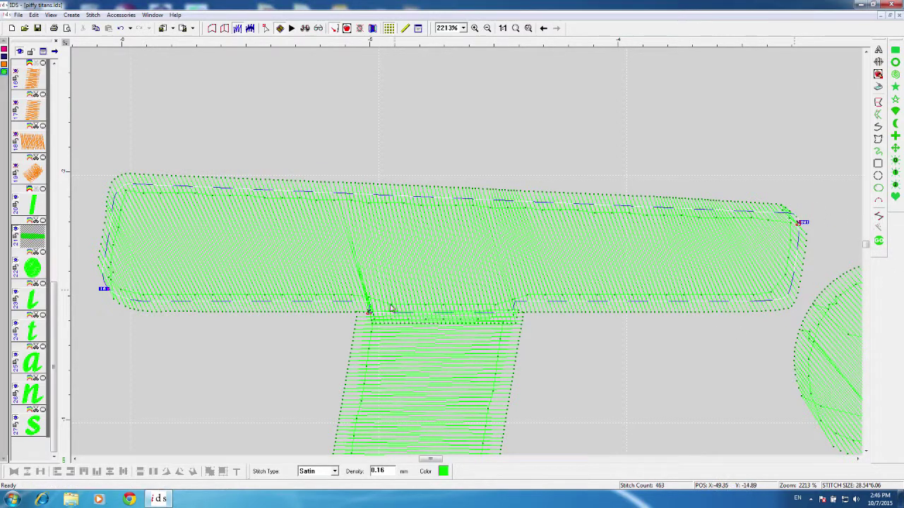
pyautogui.click(346, 163)
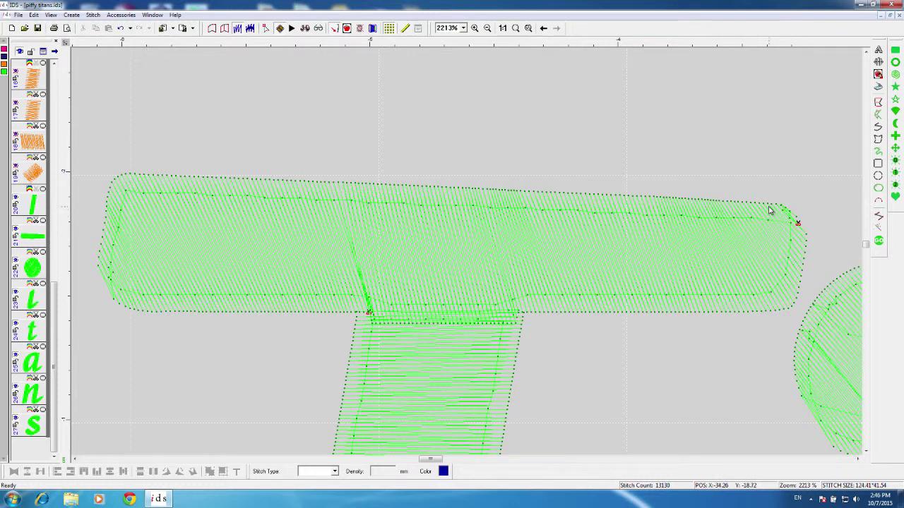
# Step: Move the i dot's entry point to its lower-left edge and exit point to its upper-right edge, and regenerate its stitches
pyautogui.click(863, 460)
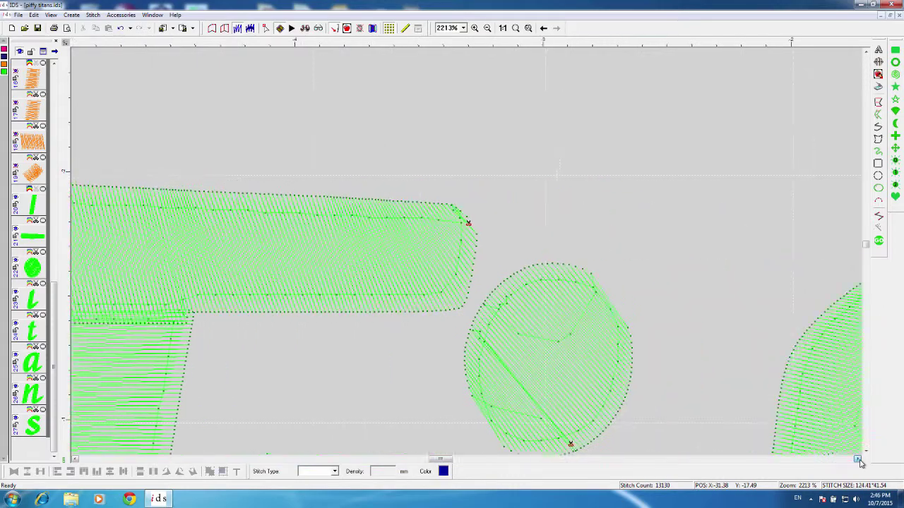
pyautogui.click(325, 380)
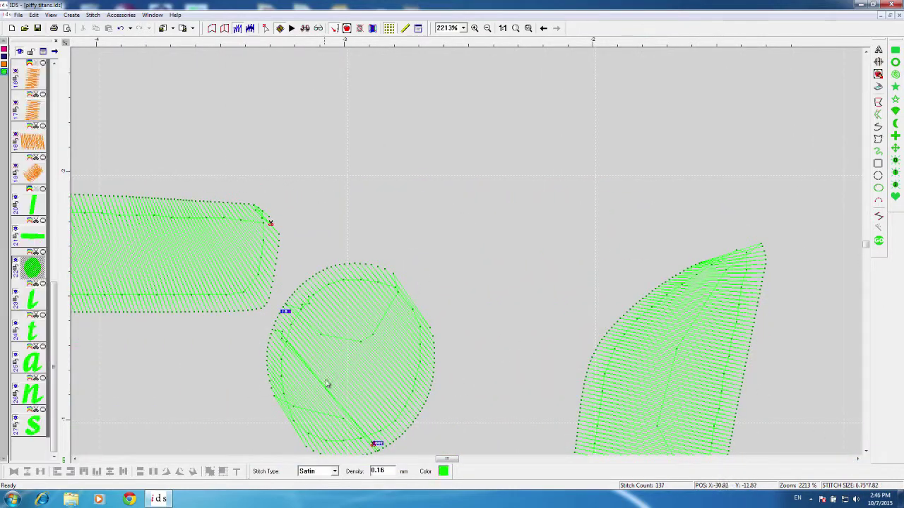
pyautogui.moveTo(285, 313); pyautogui.dragTo(272, 400)
pyautogui.moveTo(378, 444)
pyautogui.mouseDown()
pyautogui.moveTo(417, 275)
pyautogui.moveTo(408, 280)
pyautogui.mouseUp()
pyautogui.click(879, 240)
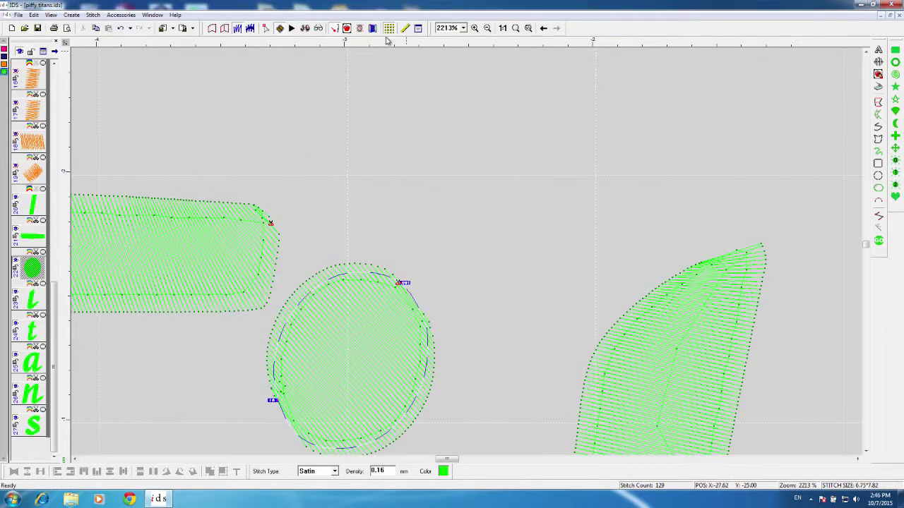
# Step: Shorten the stitch-angle lines at both ends of the i dot and regenerate its stitches
pyautogui.click(224, 28)
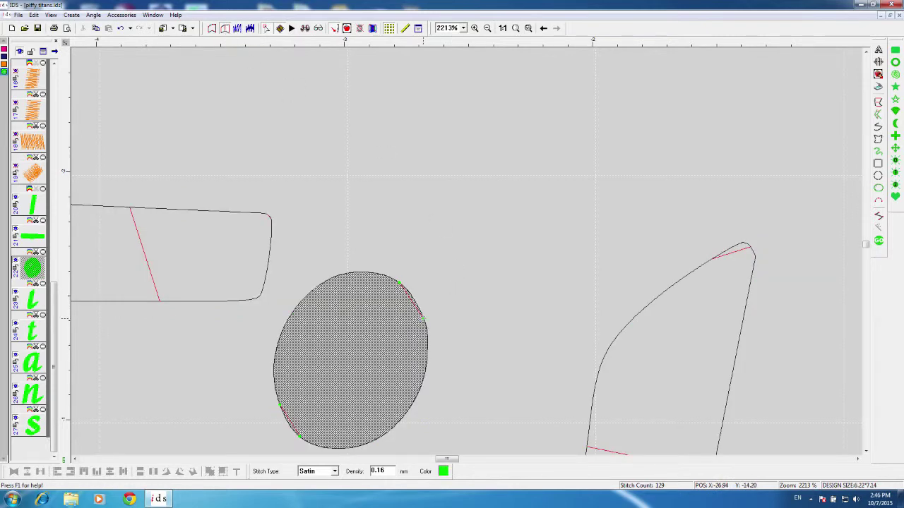
pyautogui.moveTo(424, 322); pyautogui.dragTo(407, 290)
pyautogui.moveTo(281, 407); pyautogui.dragTo(291, 429)
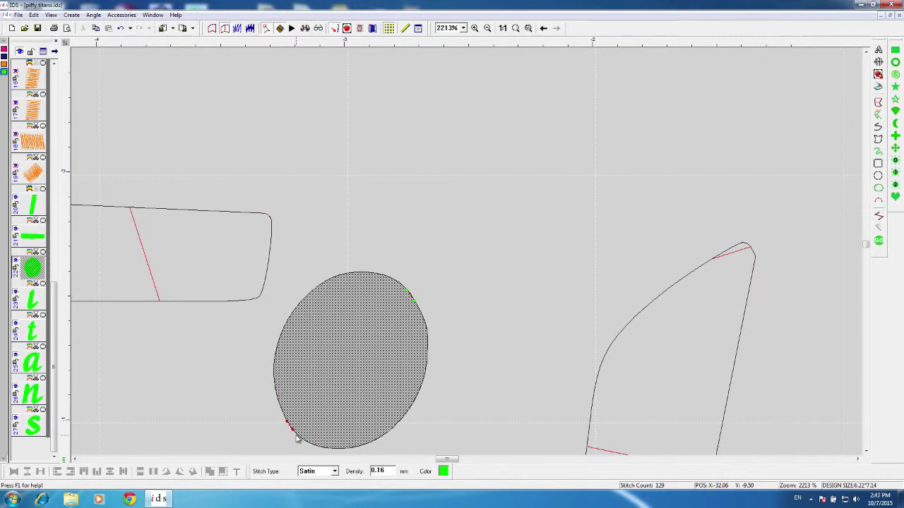
pyautogui.click(878, 241)
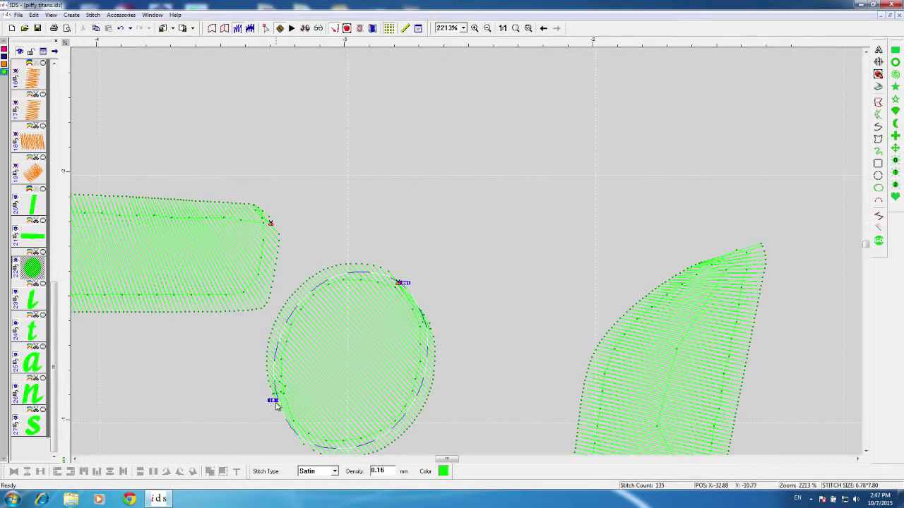
# Step: Shift the i dot's entry and exit points onto its shortened end angle lines and regenerate its stitches
pyautogui.moveTo(276, 406)
pyautogui.mouseDown()
pyautogui.moveTo(276, 425)
pyautogui.moveTo(283, 424)
pyautogui.mouseUp()
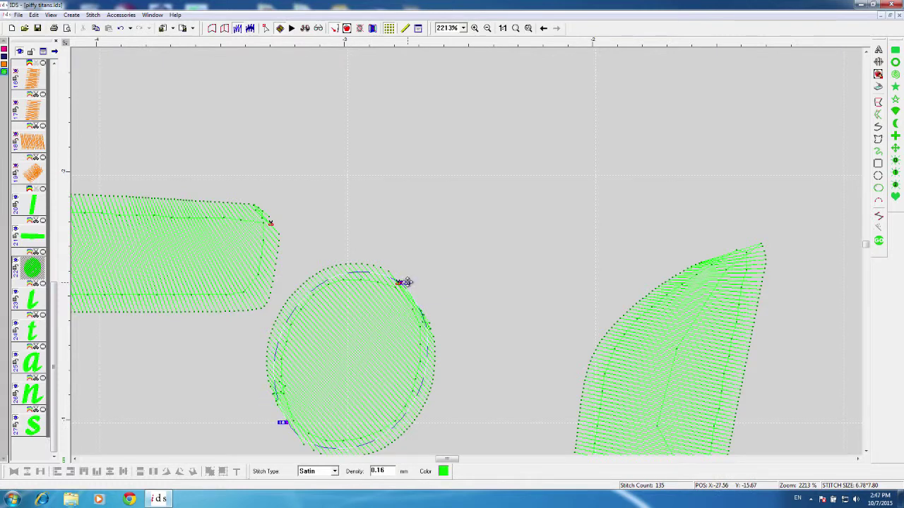
pyautogui.moveTo(405, 282); pyautogui.dragTo(418, 297)
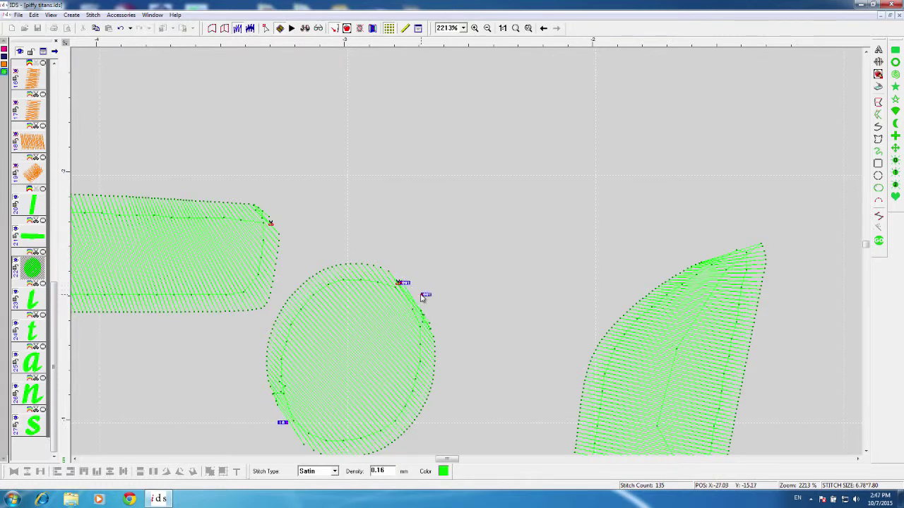
pyautogui.click(880, 242)
# Step: Move the i body's exit point to its tail tip, tilt the tail-end angle line across the stroke, and regenerate the stitches
pyautogui.moveTo(869, 248); pyautogui.dragTo(871, 258)
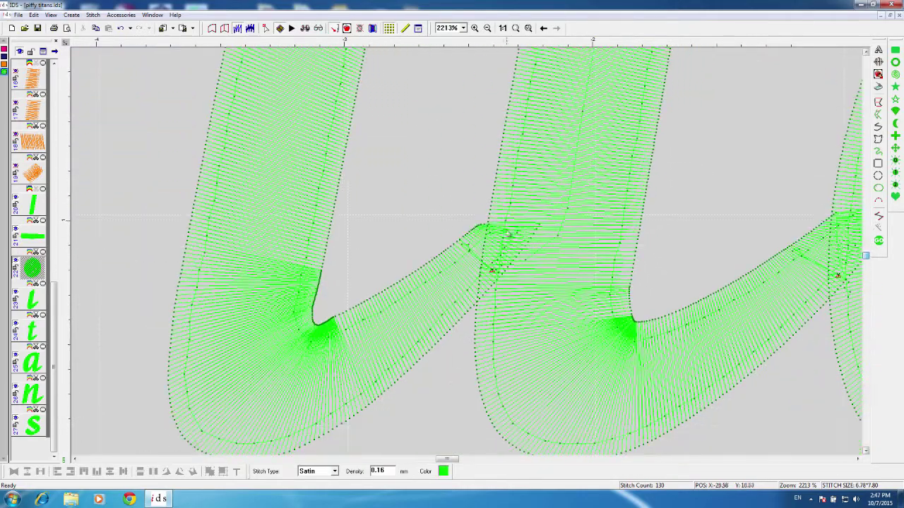
pyautogui.click(448, 268)
pyautogui.moveTo(496, 269); pyautogui.dragTo(534, 224)
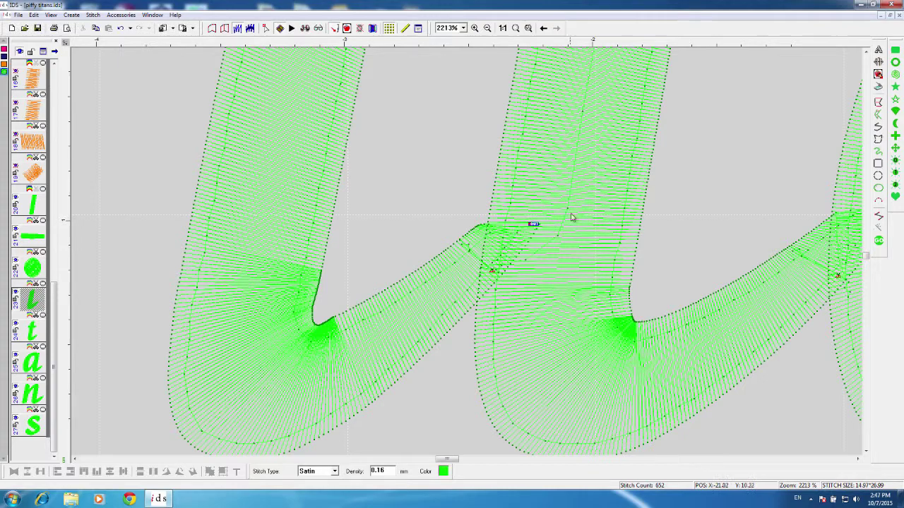
pyautogui.click(225, 28)
pyautogui.click(520, 242)
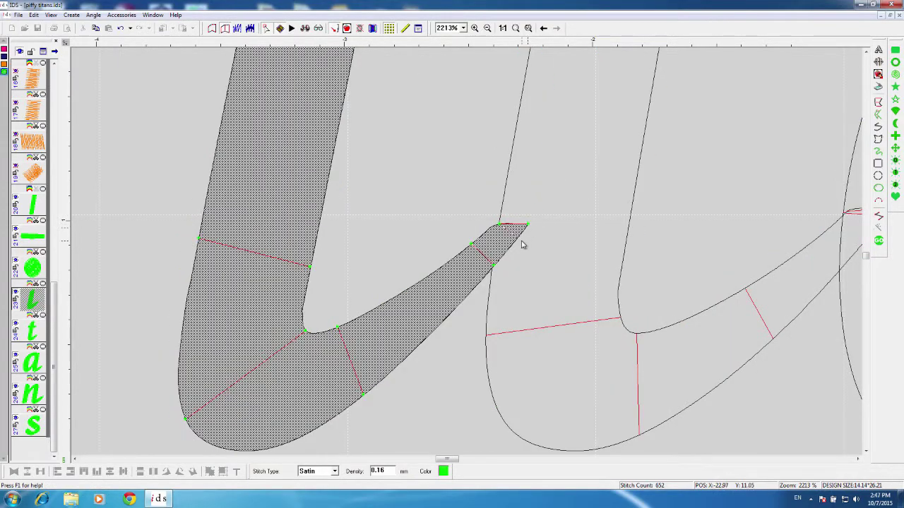
pyautogui.click(515, 242)
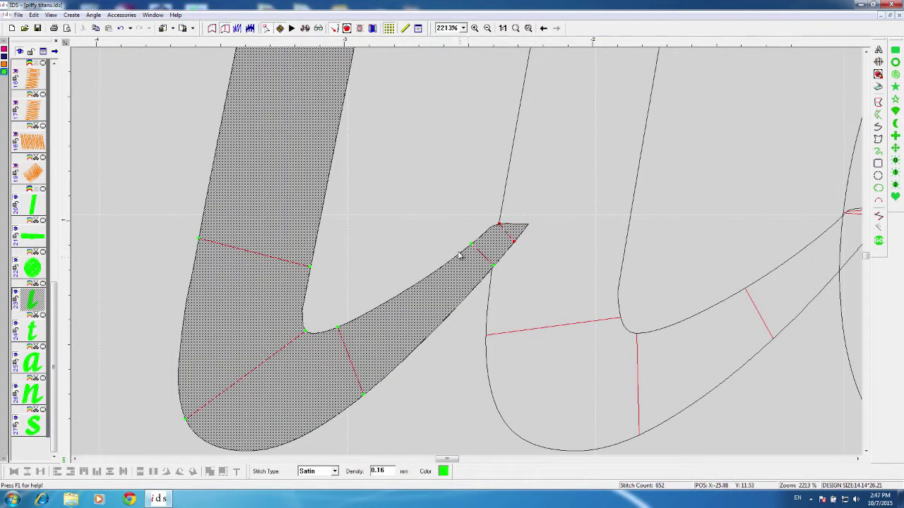
pyautogui.click(878, 241)
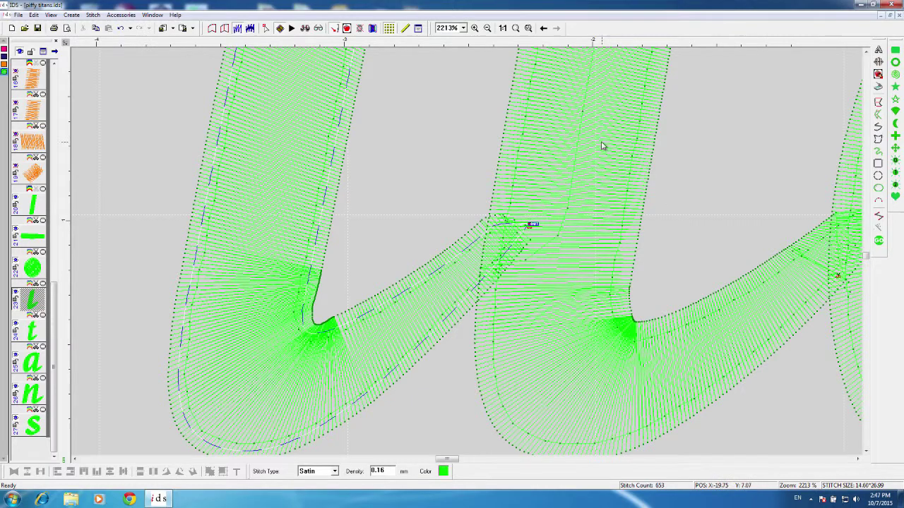
pyautogui.scroll(6, 622, 147)
pyautogui.scroll(2, 628, 148)
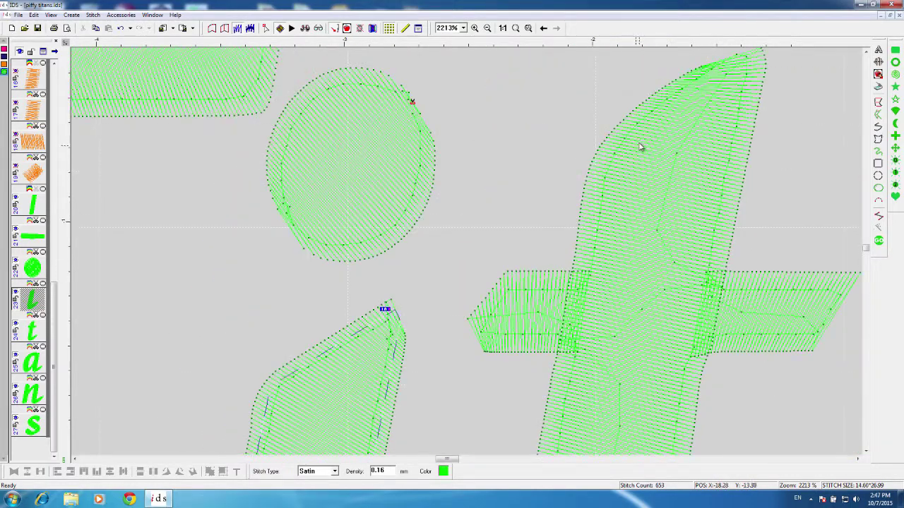
pyautogui.scroll(-4, 639, 147)
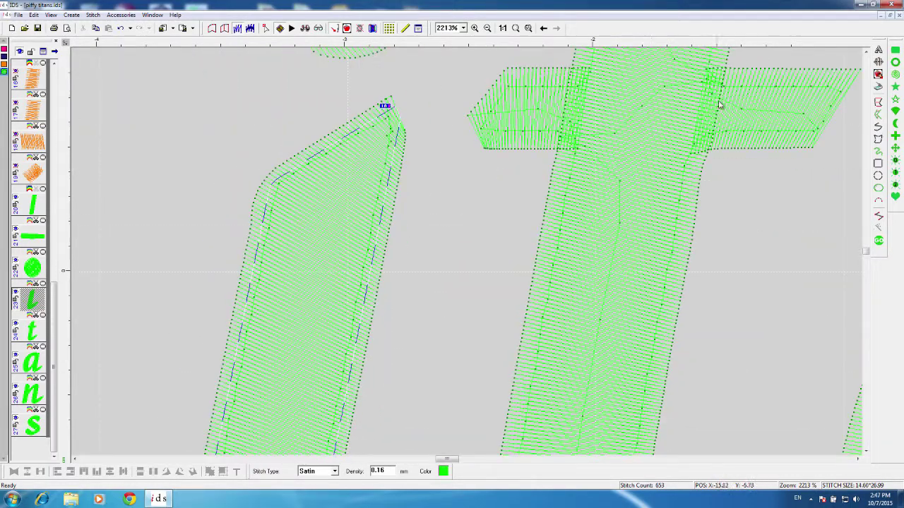
pyautogui.scroll(3, 868, 56)
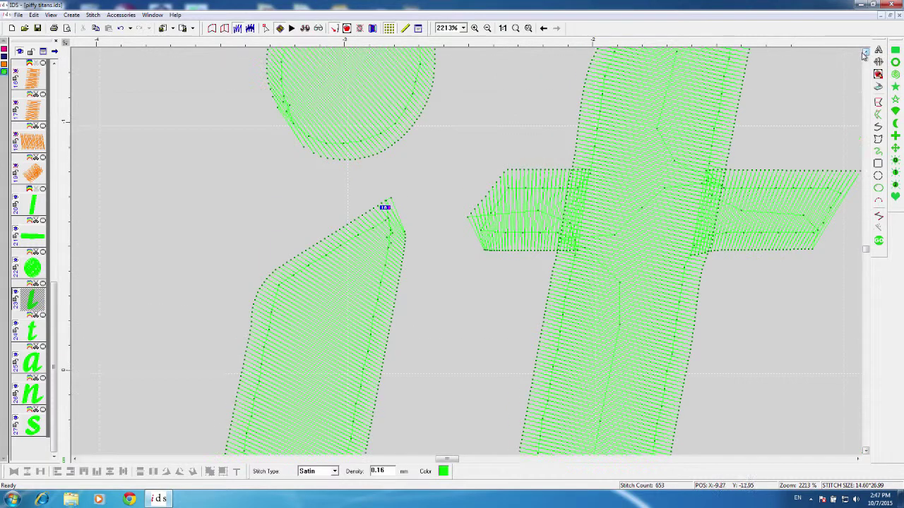
# Step: Divide the t into upper stem, crossbar and lower stem with lines along the crossbar's top and bottom edges
pyautogui.click(711, 233)
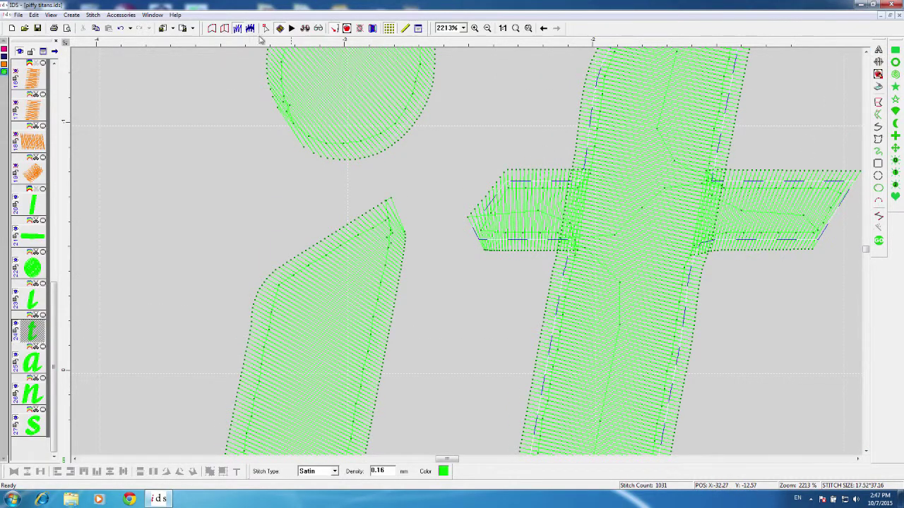
pyautogui.click(211, 29)
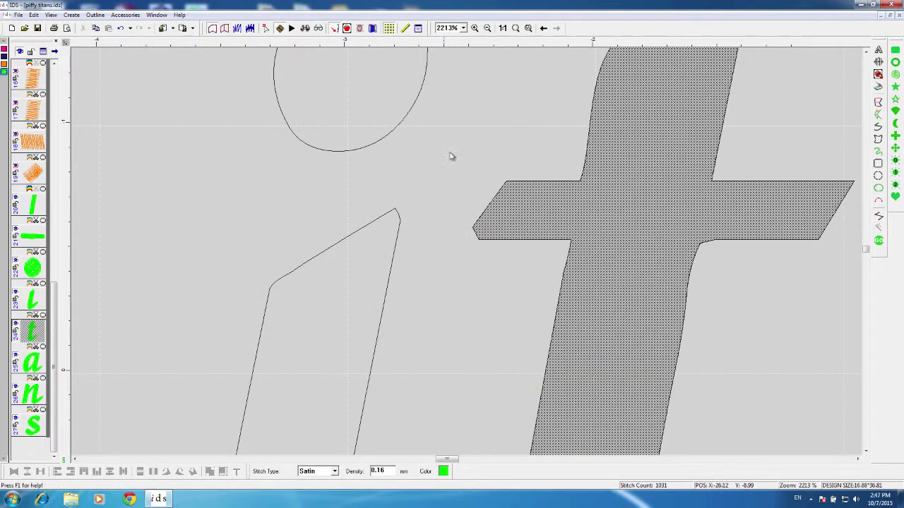
pyautogui.rightClick(639, 235)
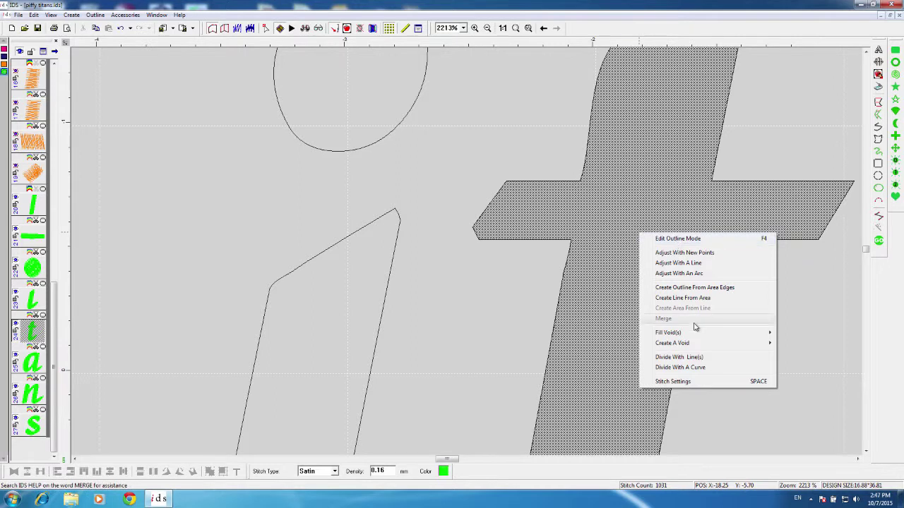
pyautogui.click(704, 359)
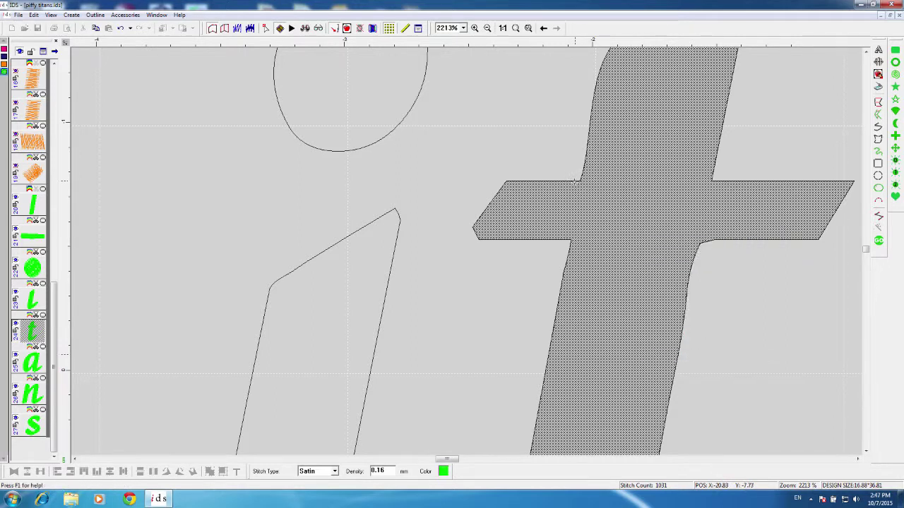
pyautogui.click(575, 182)
pyautogui.click(720, 182)
pyautogui.click(718, 183)
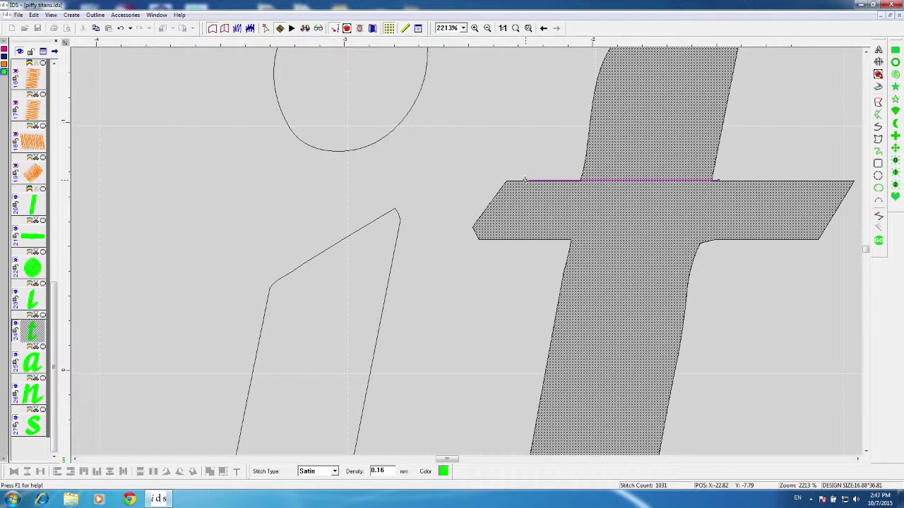
pyautogui.click(525, 183)
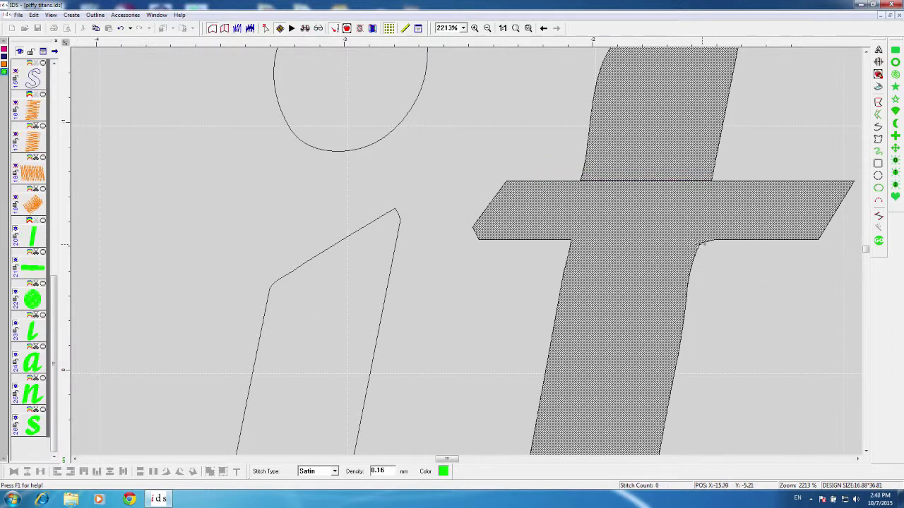
pyautogui.click(704, 244)
pyautogui.click(637, 267)
pyautogui.rightClick(802, 296)
# Step: Edit the t crossbar's outline and delete the extra points along its lower edge where the stem meets it
pyautogui.rightClick(761, 221)
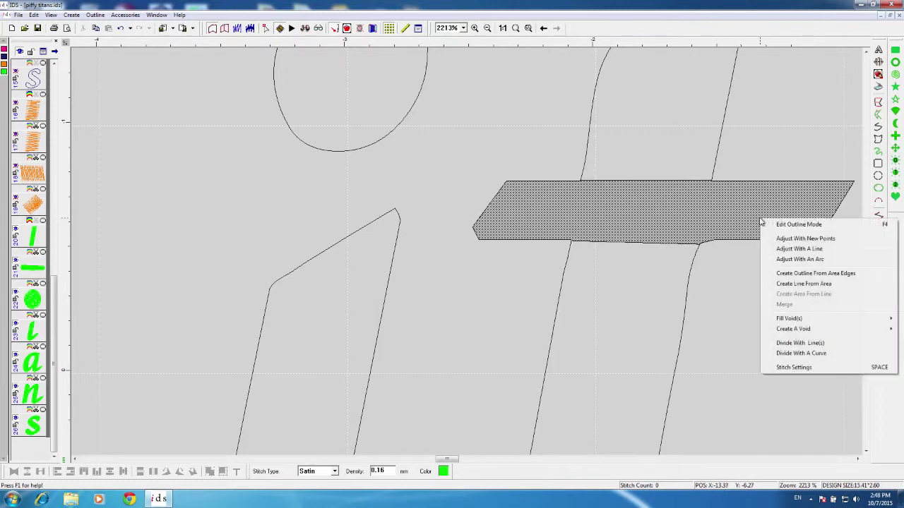
pyautogui.click(769, 226)
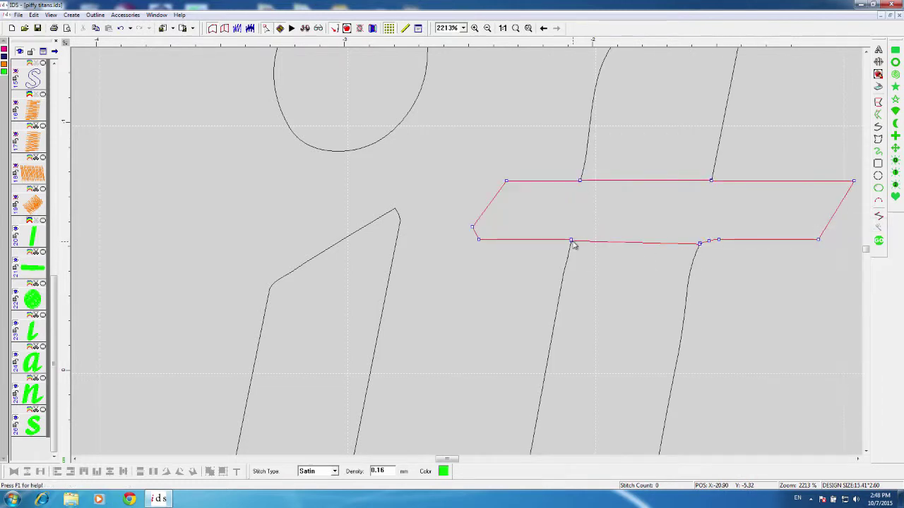
pyautogui.rightClick(572, 240)
pyautogui.click(597, 242)
pyautogui.rightClick(699, 244)
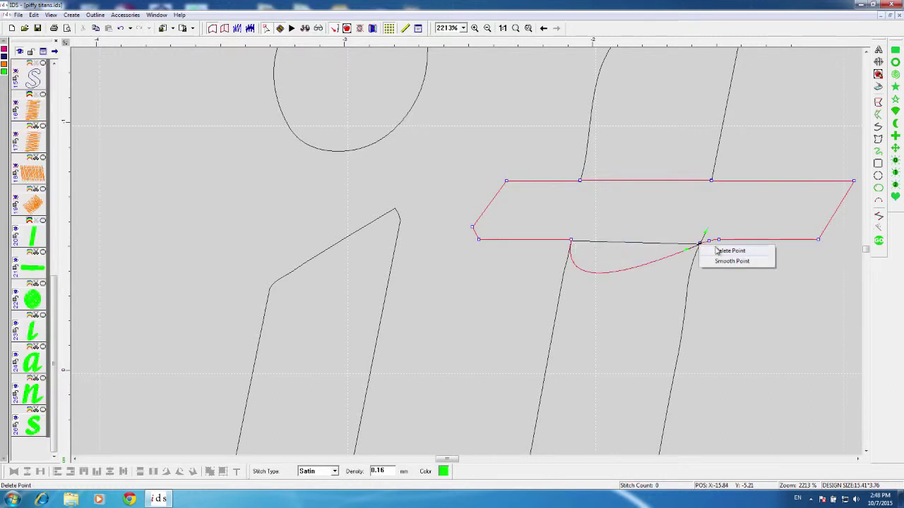
pyautogui.click(715, 247)
pyautogui.rightClick(708, 241)
pyautogui.click(725, 247)
pyautogui.rightClick(716, 242)
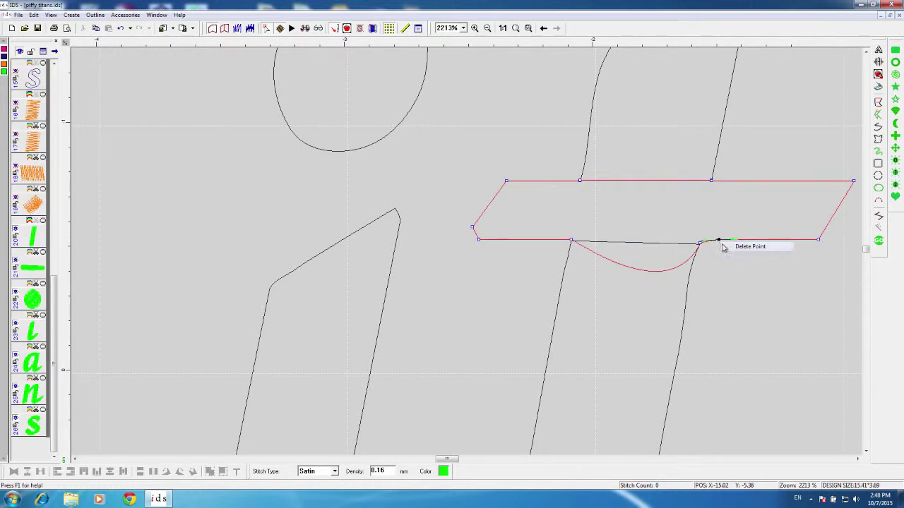
pyautogui.click(725, 246)
pyautogui.rightClick(702, 245)
pyautogui.click(713, 248)
pyautogui.rightClick(580, 241)
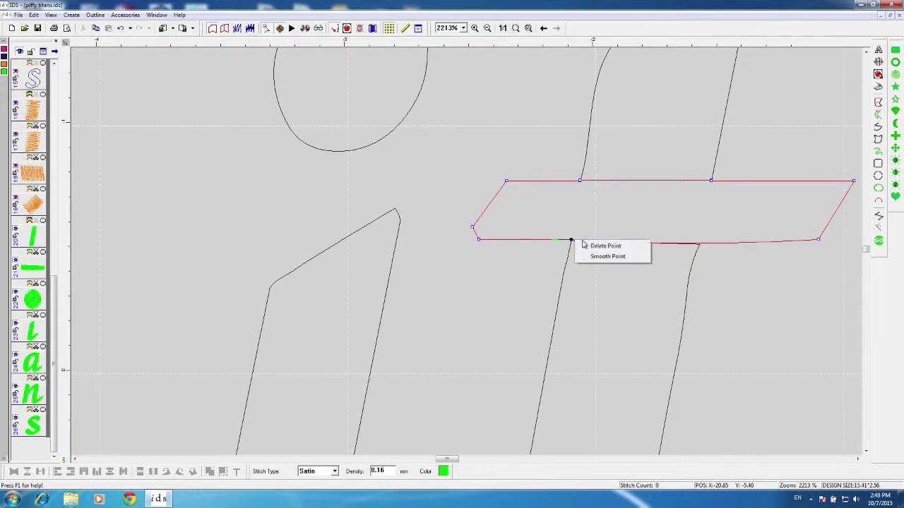
pyautogui.click(596, 247)
# Step: Raise the t lower stem's two upper corners so its top edge slightly overlaps the crossbar's lower edge
pyautogui.click(699, 243)
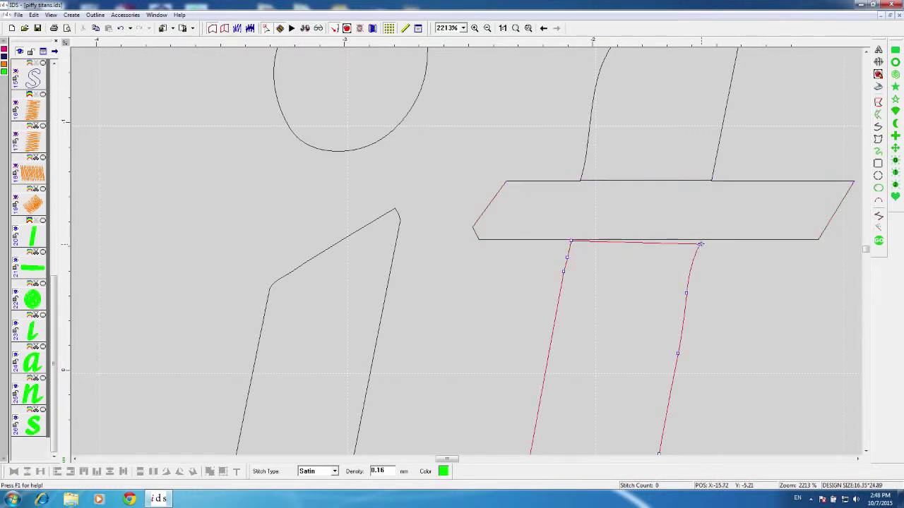
pyautogui.moveTo(699, 247); pyautogui.dragTo(702, 240)
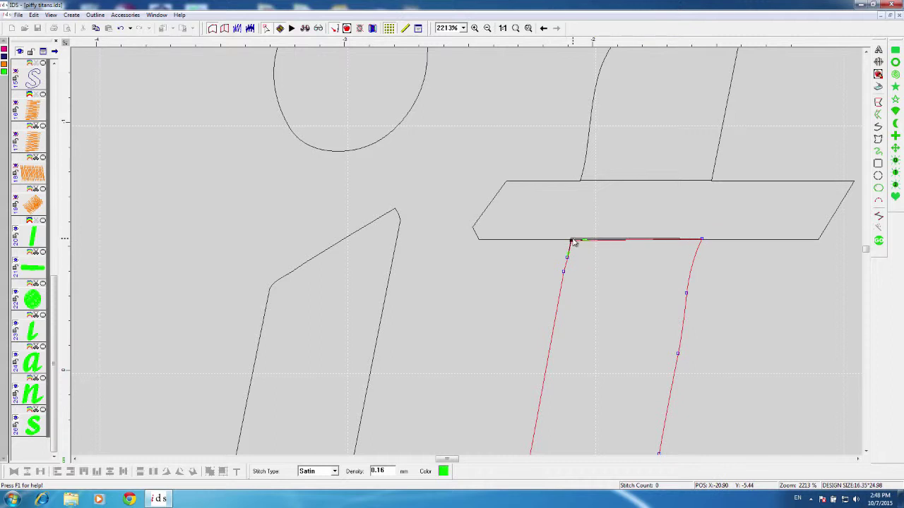
pyautogui.click(571, 241)
pyautogui.click(701, 240)
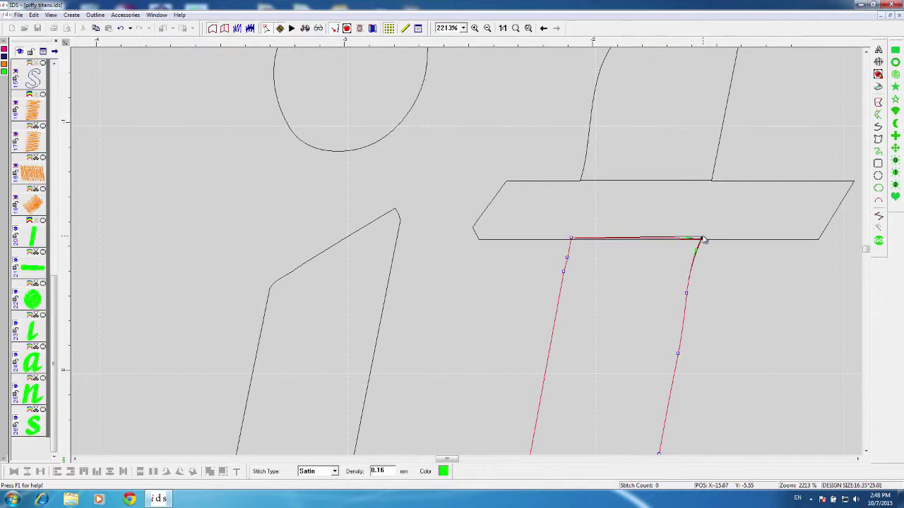
# Step: Delete the extra outline points near the top of the t's lower stem on both sides to straighten them
pyautogui.rightClick(686, 295)
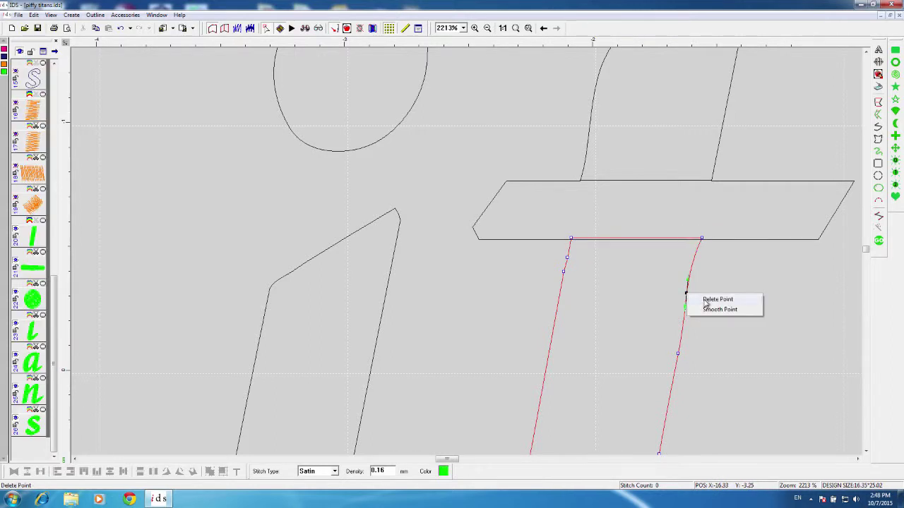
pyautogui.click(700, 308)
pyautogui.click(688, 307)
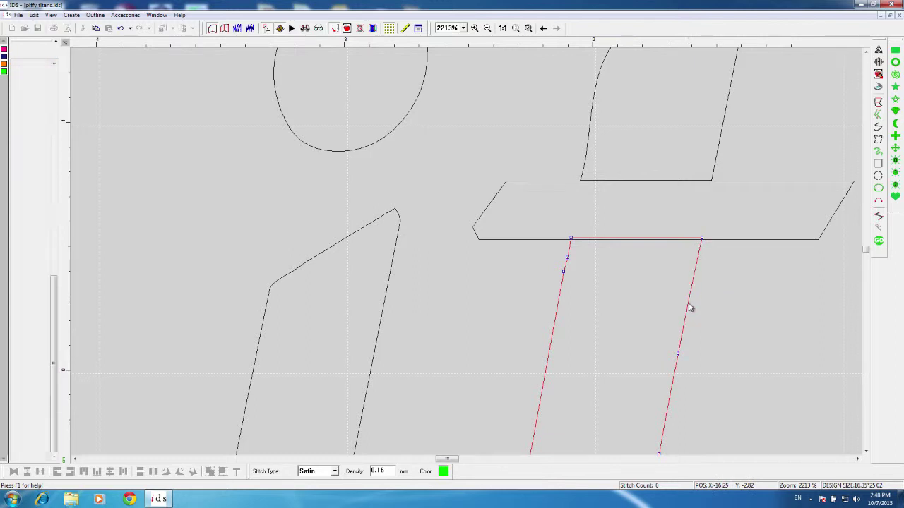
pyautogui.rightClick(568, 258)
pyautogui.click(564, 262)
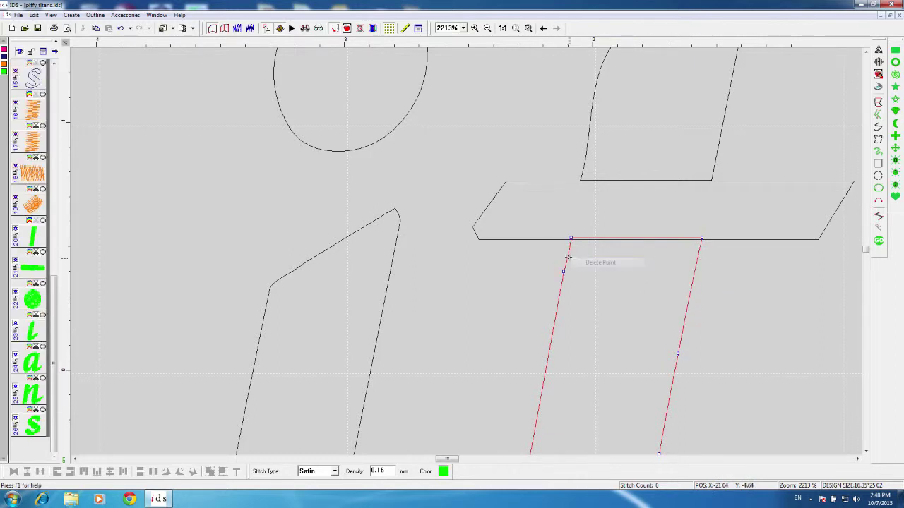
pyautogui.rightClick(568, 258)
pyautogui.click(586, 273)
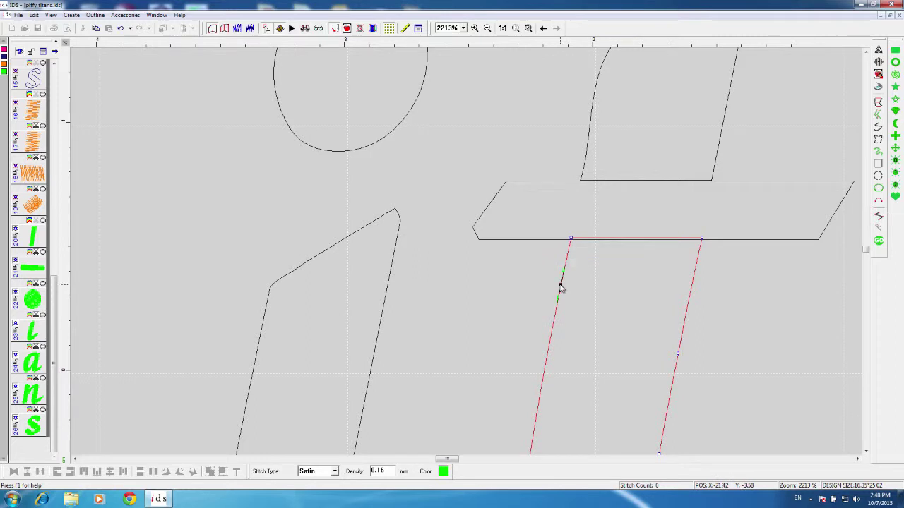
pyautogui.click(564, 290)
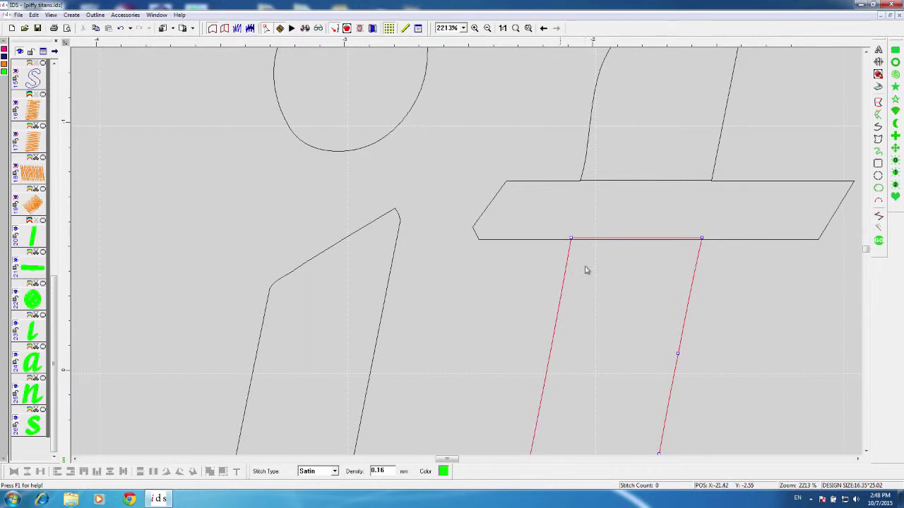
# Step: Lower the t upper stem's two bottom corners slightly into the crossbar and straighten its left side just above it
pyautogui.click(689, 168)
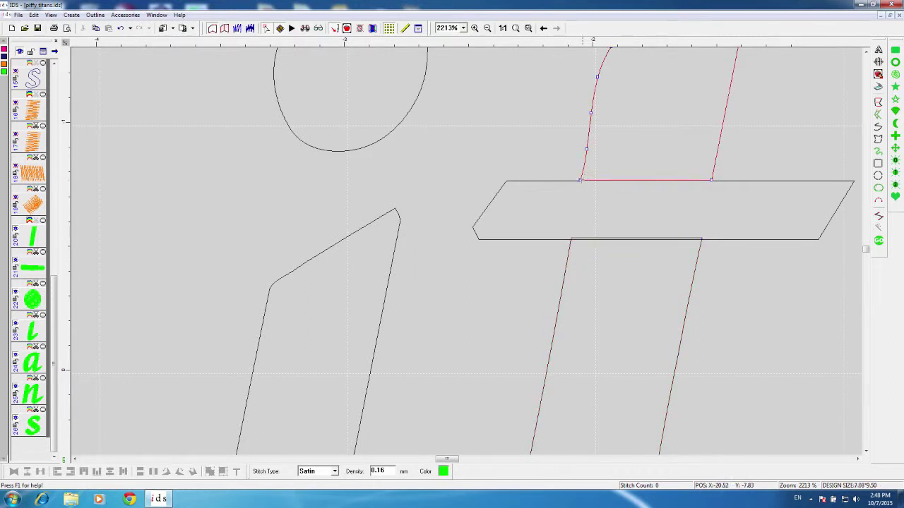
pyautogui.moveTo(581, 181); pyautogui.dragTo(579, 185)
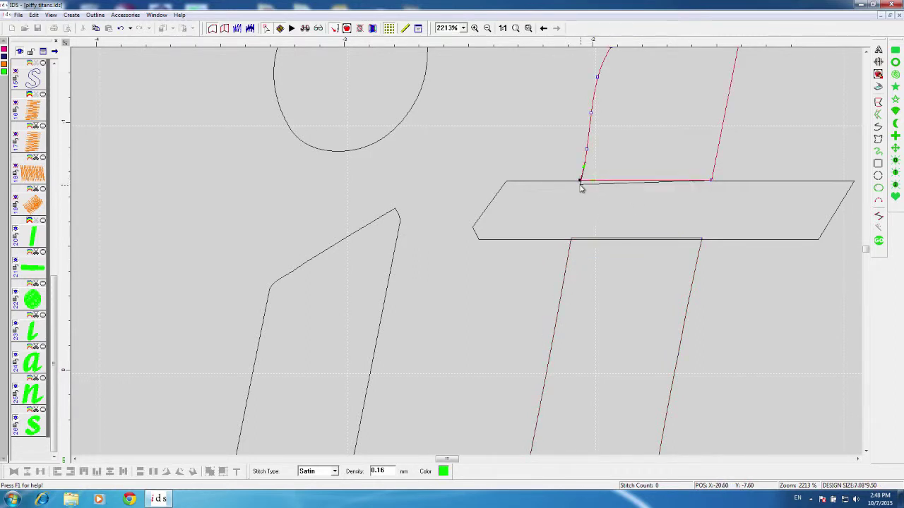
pyautogui.click(712, 181)
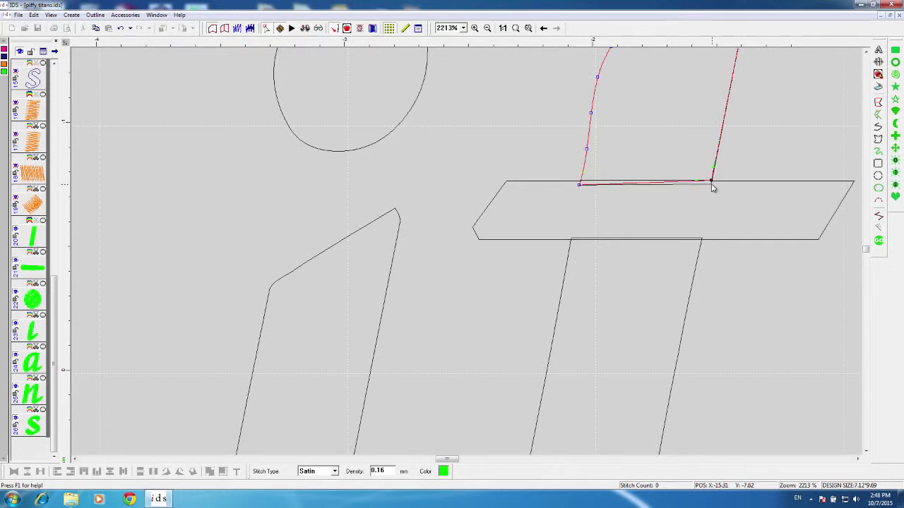
pyautogui.rightClick(585, 151)
pyautogui.click(588, 153)
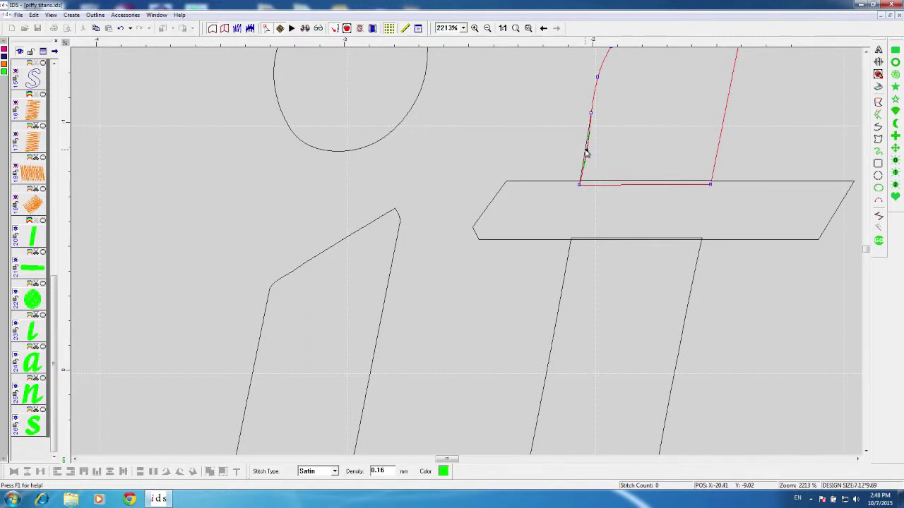
# Step: Delete the crossbar's upper-edge points at the stem junction, straighten that edge, and generate the stitches
pyautogui.click(722, 189)
pyautogui.rightClick(713, 180)
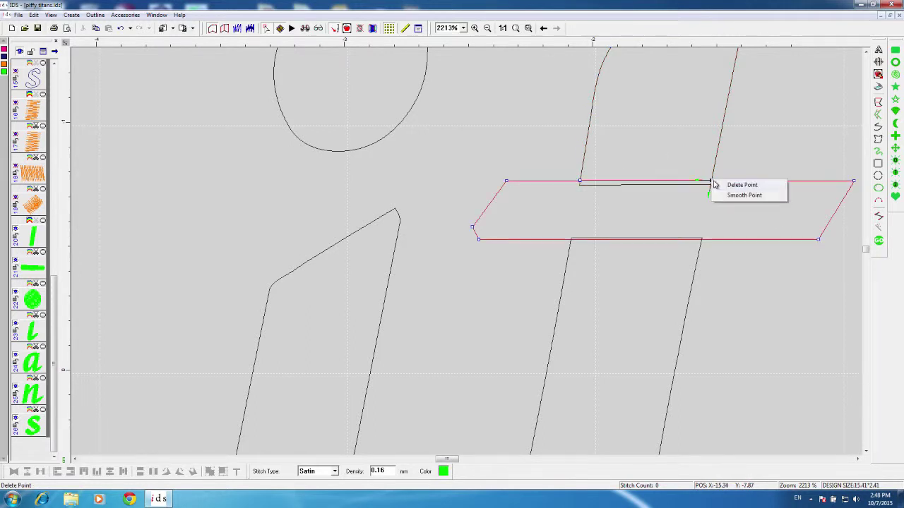
pyautogui.click(738, 185)
pyautogui.rightClick(714, 180)
pyautogui.click(744, 188)
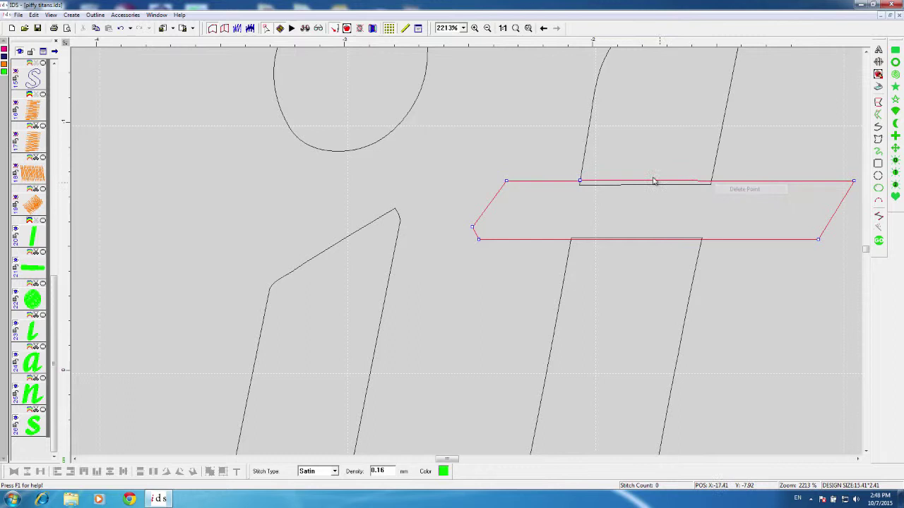
pyautogui.rightClick(579, 180)
pyautogui.click(612, 195)
pyautogui.rightClick(579, 181)
pyautogui.click(609, 184)
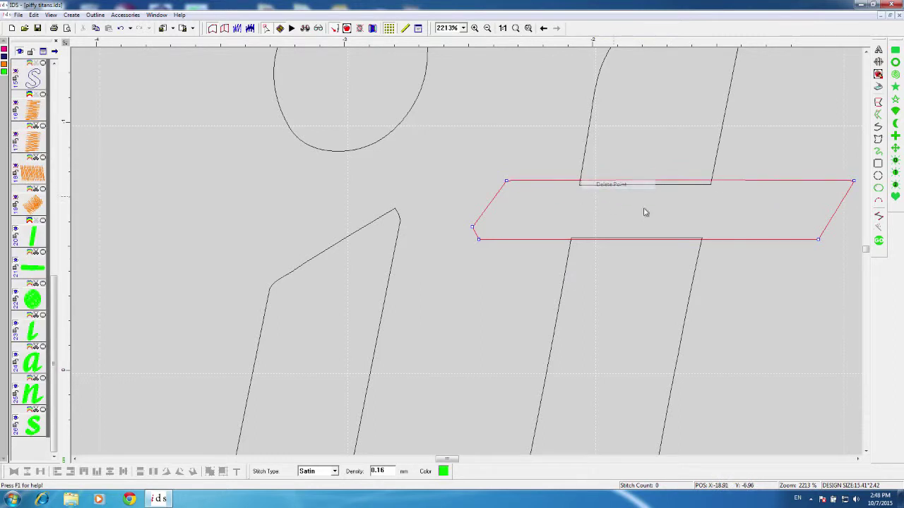
pyautogui.click(718, 182)
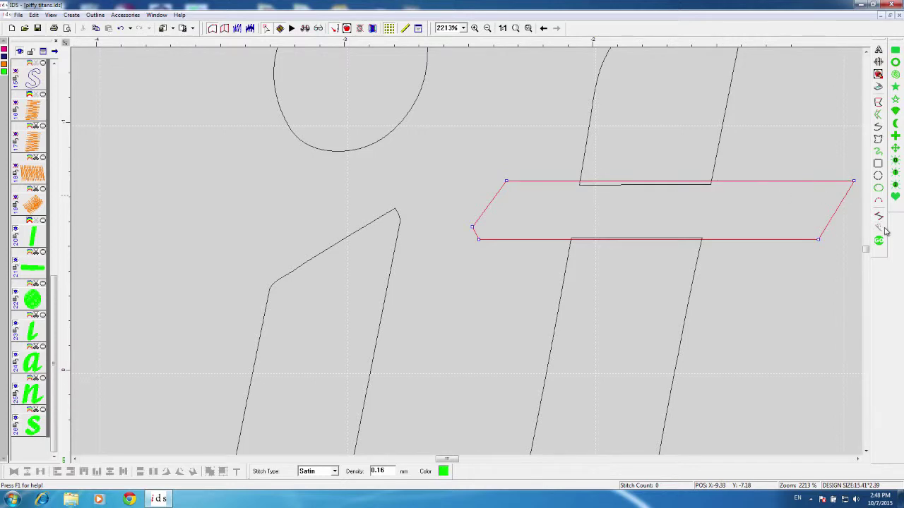
pyautogui.click(819, 274)
pyautogui.click(878, 241)
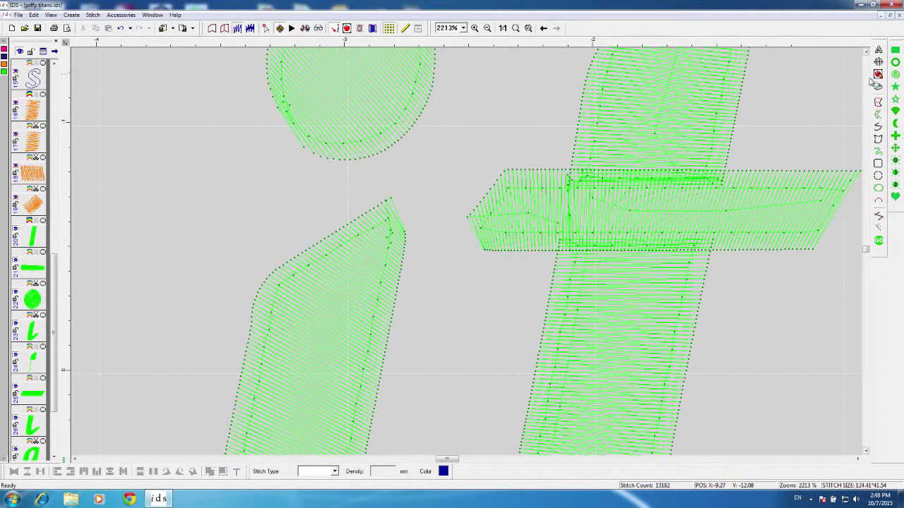
# Step: Move the t upper stem's entry point to its tip and its exit point to the lower-left corner
pyautogui.scroll(3, 814, 192)
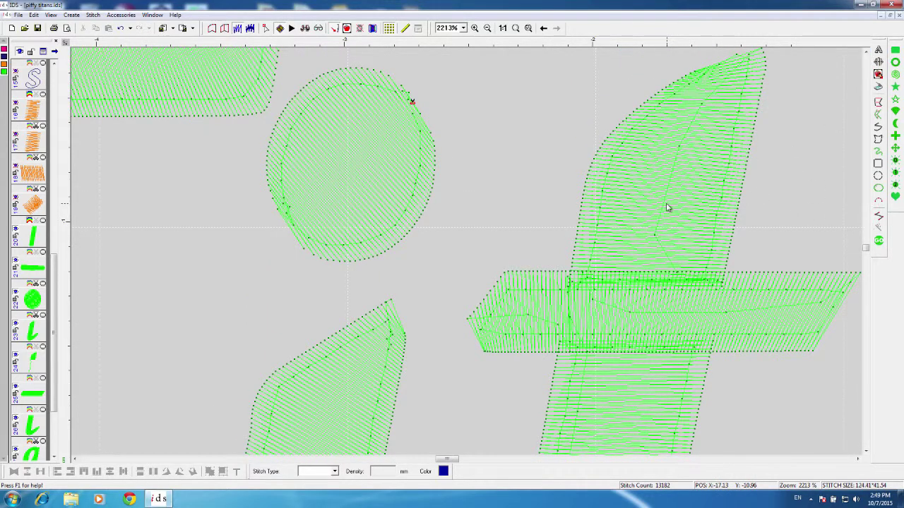
pyautogui.click(576, 286)
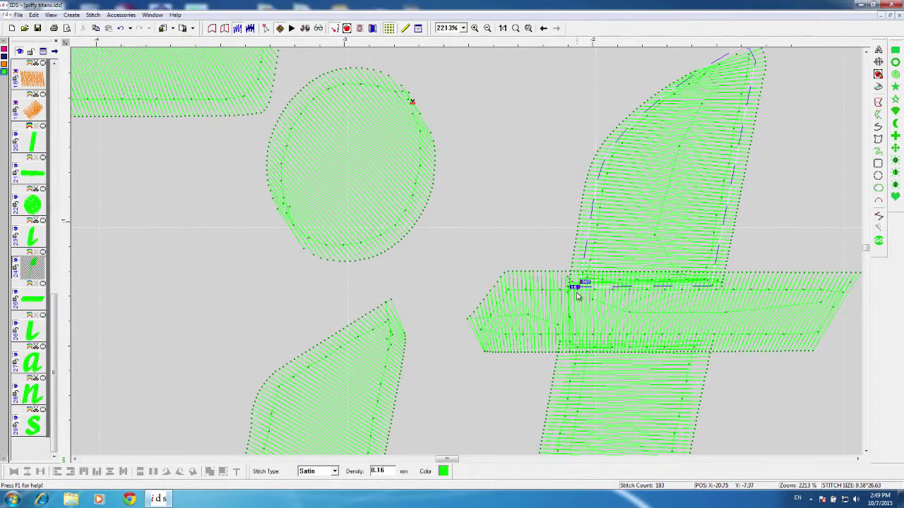
pyautogui.moveTo(574, 285)
pyautogui.mouseDown()
pyautogui.moveTo(768, 60)
pyautogui.moveTo(769, 145)
pyautogui.moveTo(750, 186)
pyautogui.mouseUp()
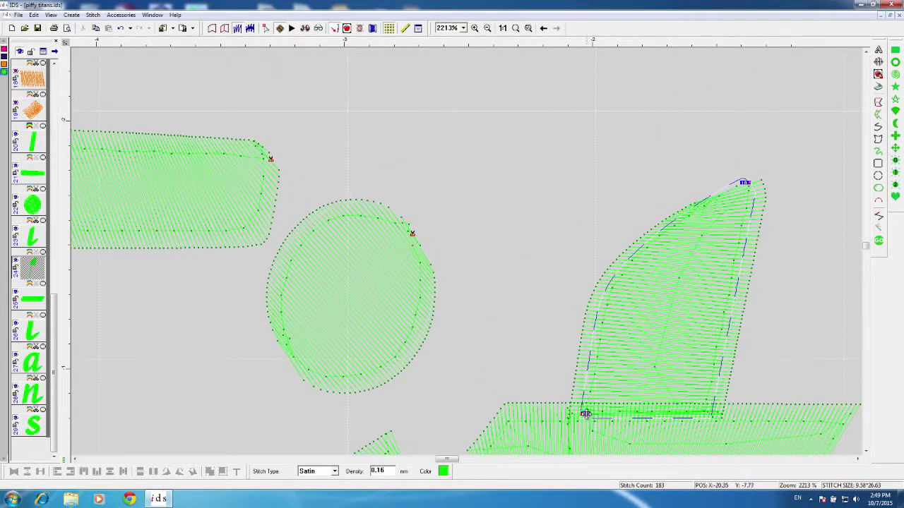
pyautogui.moveTo(586, 414); pyautogui.dragTo(583, 419)
# Step: Shorten the angle line at the t upper stem's tip so it spans the rounded end, and regenerate its stitches
pyautogui.click(236, 27)
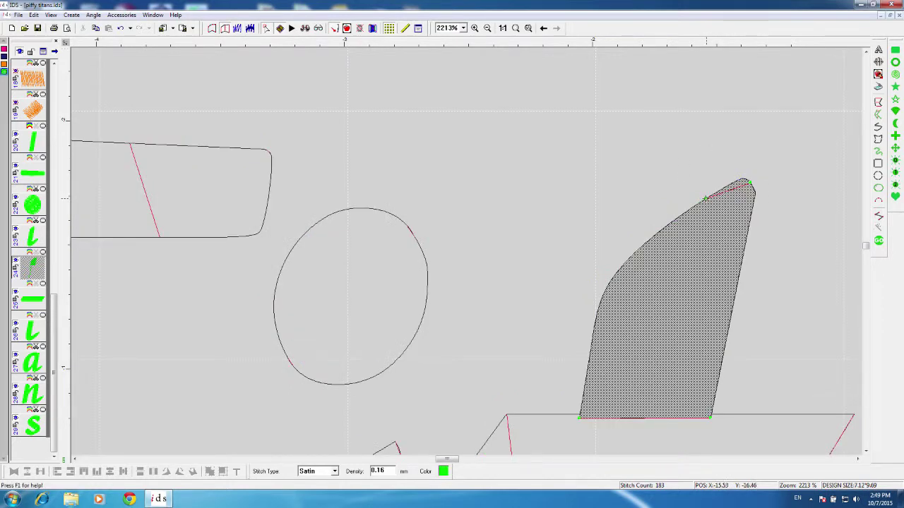
pyautogui.click(736, 178)
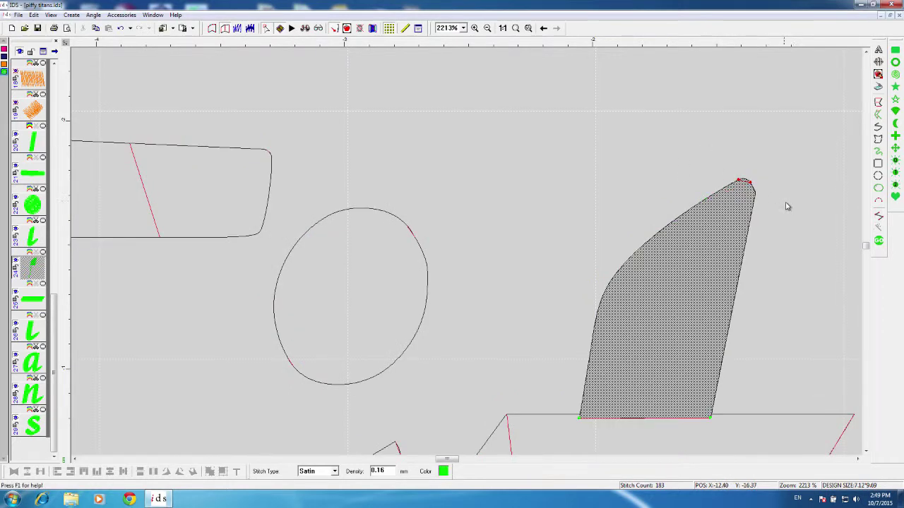
pyautogui.click(879, 241)
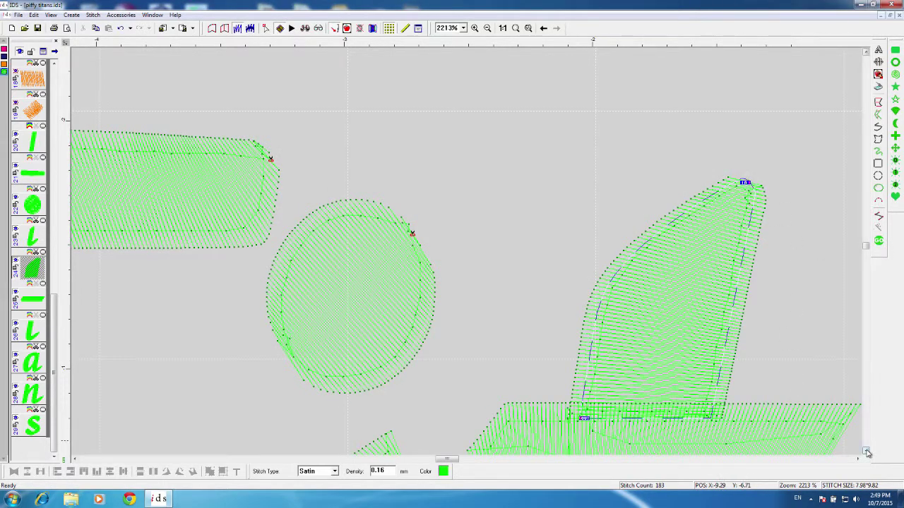
pyautogui.scroll(-5, 867, 452)
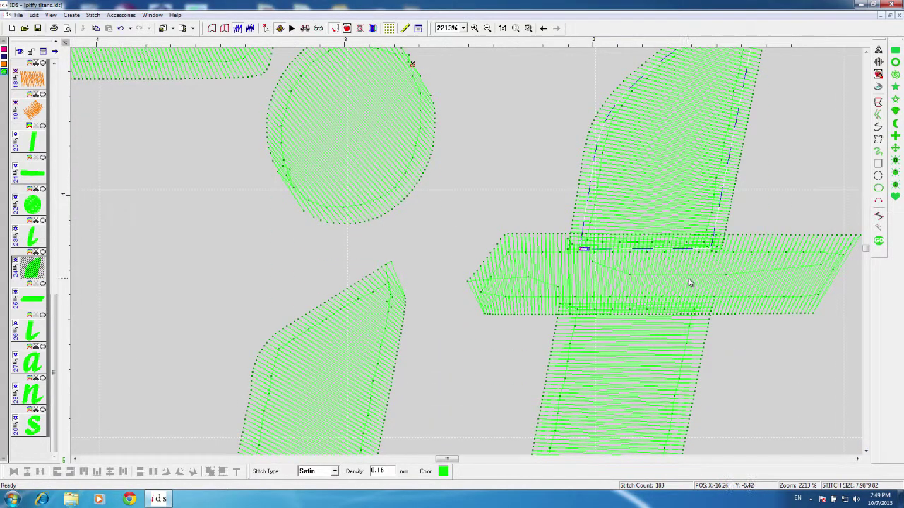
# Step: Move the t crossbar after the t lower stem in the sewing order
pyautogui.click(644, 368)
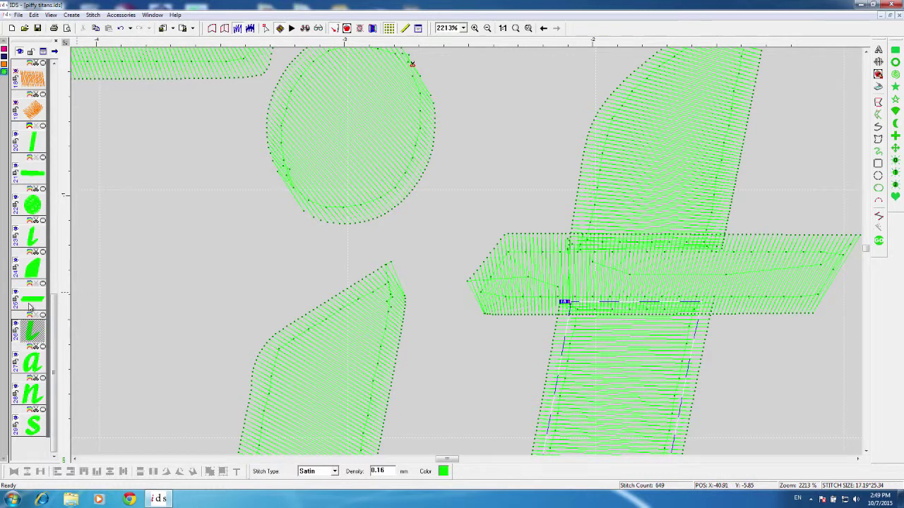
pyautogui.click(32, 302)
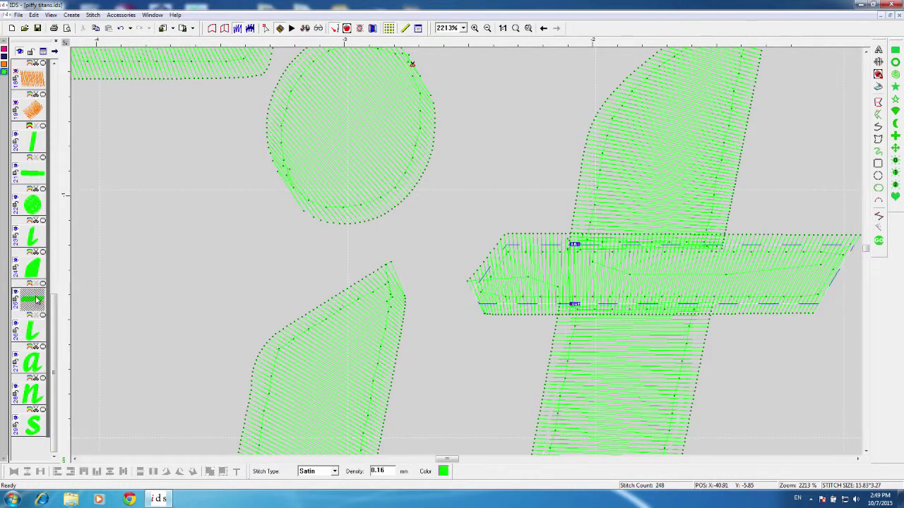
pyautogui.moveTo(30, 301); pyautogui.dragTo(43, 350)
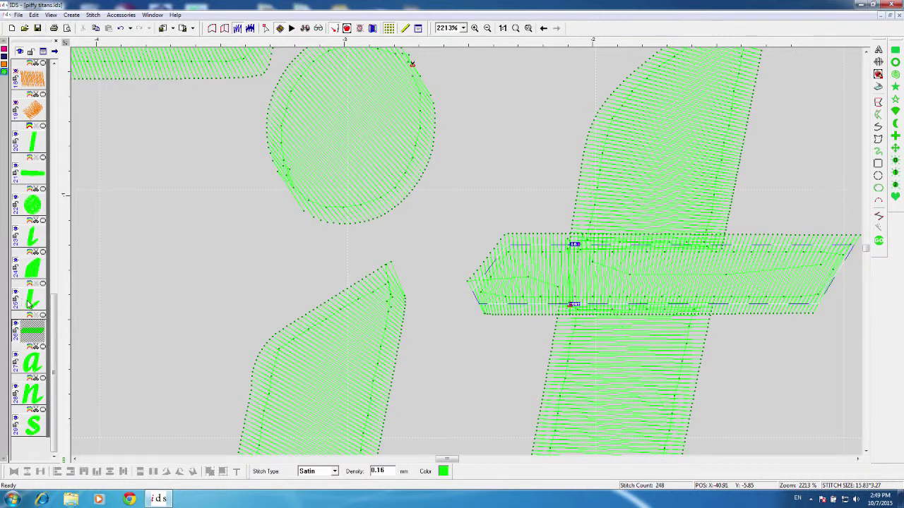
# Step: Move the t lower stem's exit point to the tip of its tail and regenerate its stitches
pyautogui.click(32, 302)
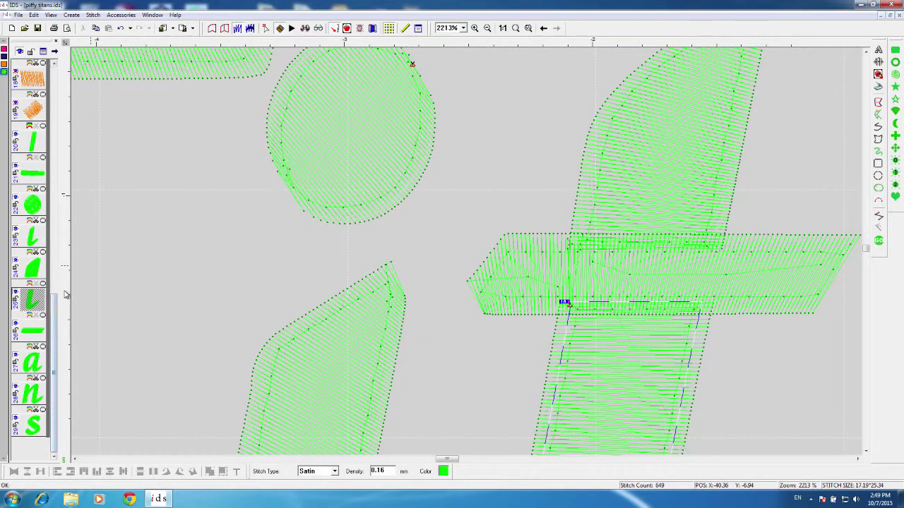
pyautogui.press('z')
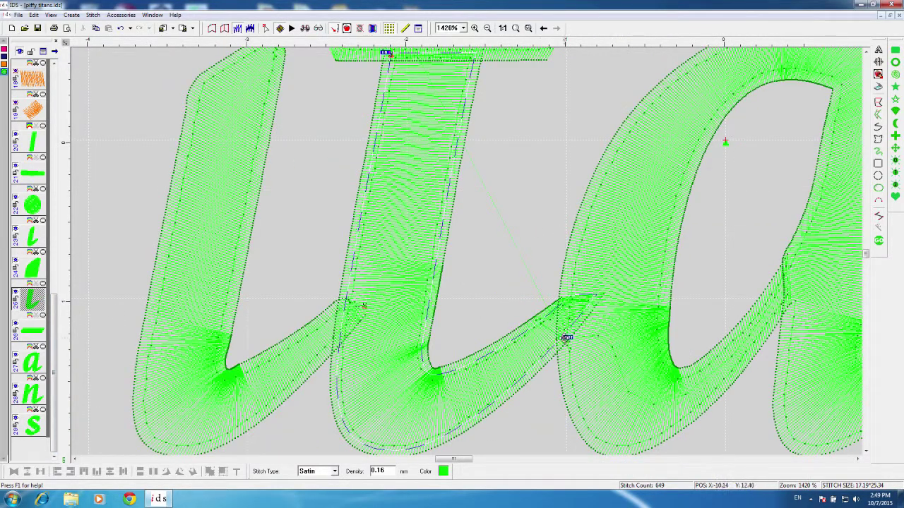
pyautogui.moveTo(568, 338); pyautogui.dragTo(601, 294)
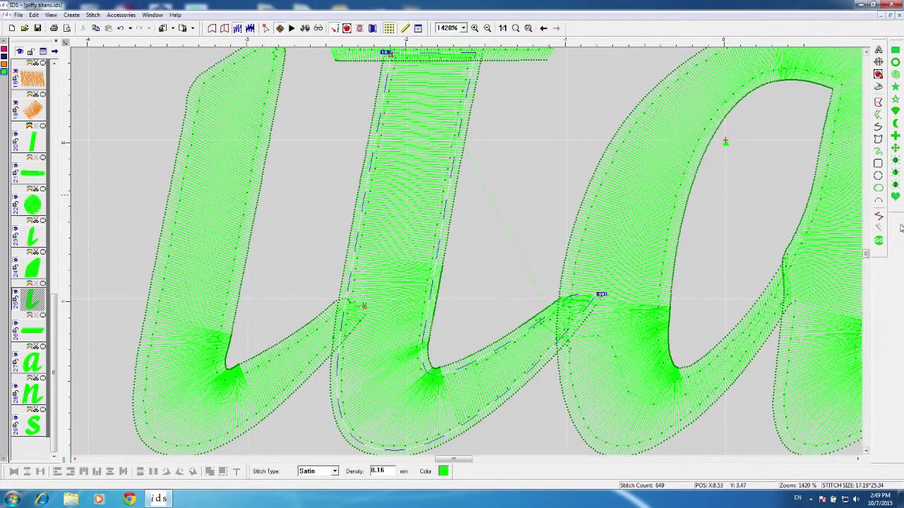
pyautogui.click(876, 241)
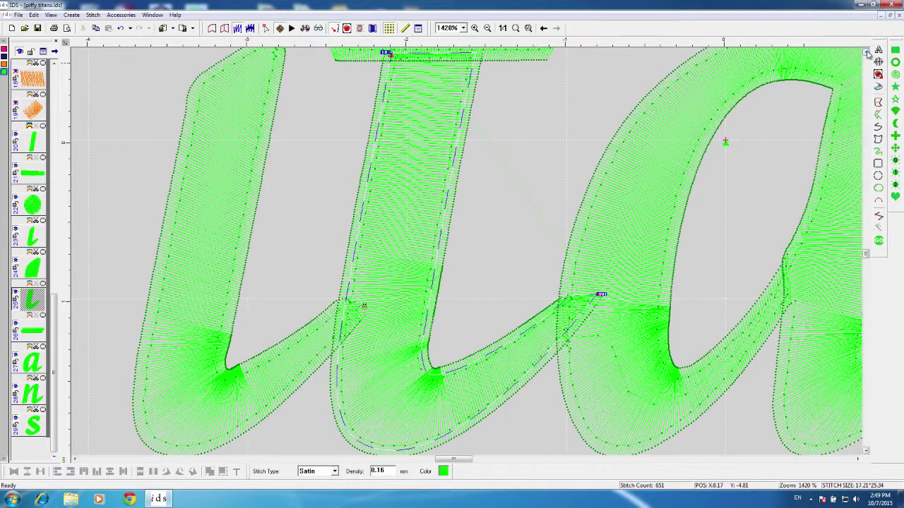
# Step: Move the t crossbar's entry point to its left tip and its exit point to the upper-right corner, and regenerate the stitches
pyautogui.scroll(4, 635, 97)
pyautogui.click(515, 182)
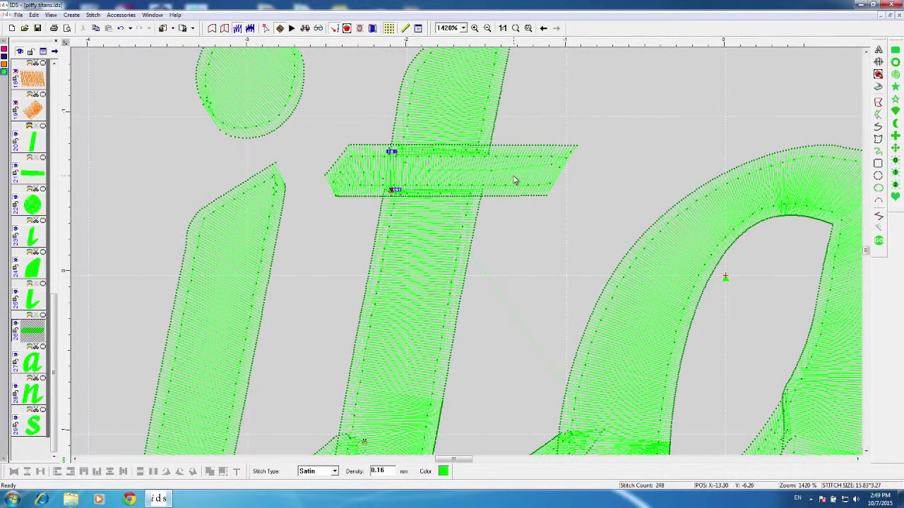
pyautogui.moveTo(392, 152); pyautogui.dragTo(322, 182)
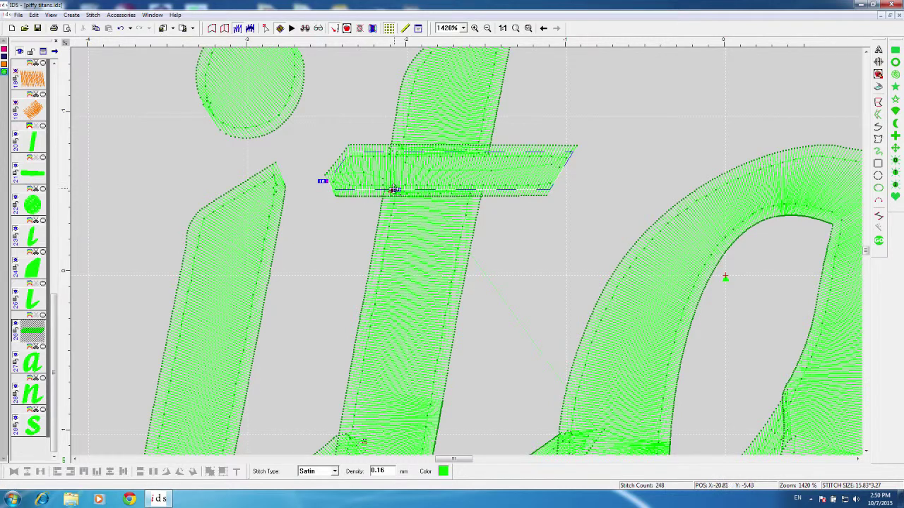
pyautogui.moveTo(393, 189)
pyautogui.mouseDown()
pyautogui.moveTo(601, 144)
pyautogui.moveTo(578, 152)
pyautogui.mouseUp()
pyautogui.click(879, 242)
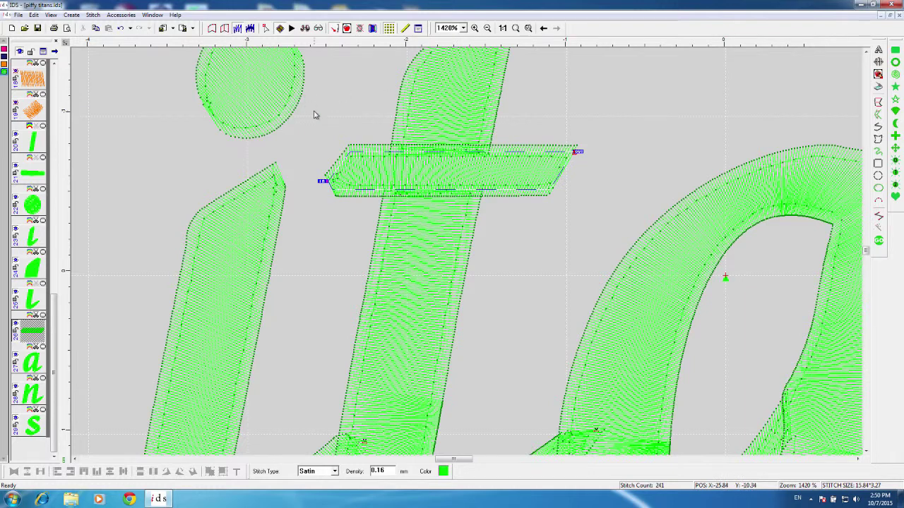
# Step: Shift the upper end of the crossbar's right angle line slightly left along the top edge and regenerate the stitches
pyautogui.click(528, 27)
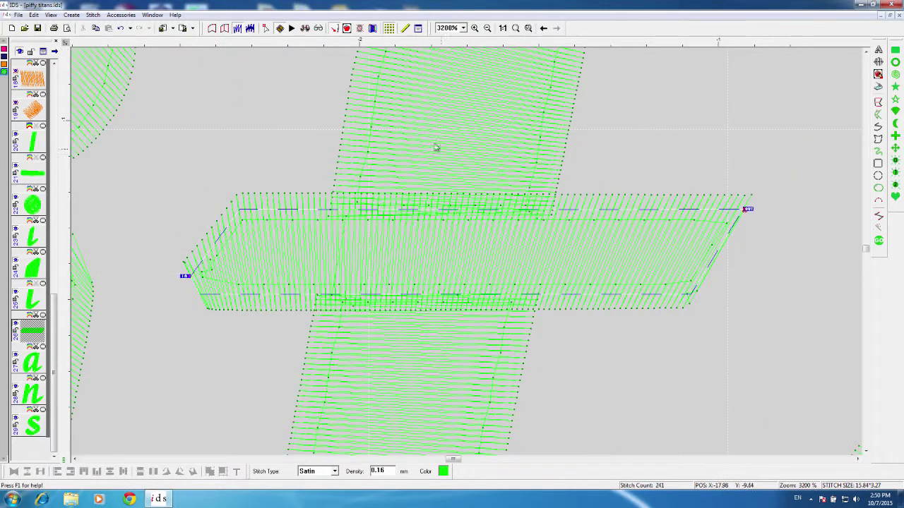
pyautogui.click(224, 28)
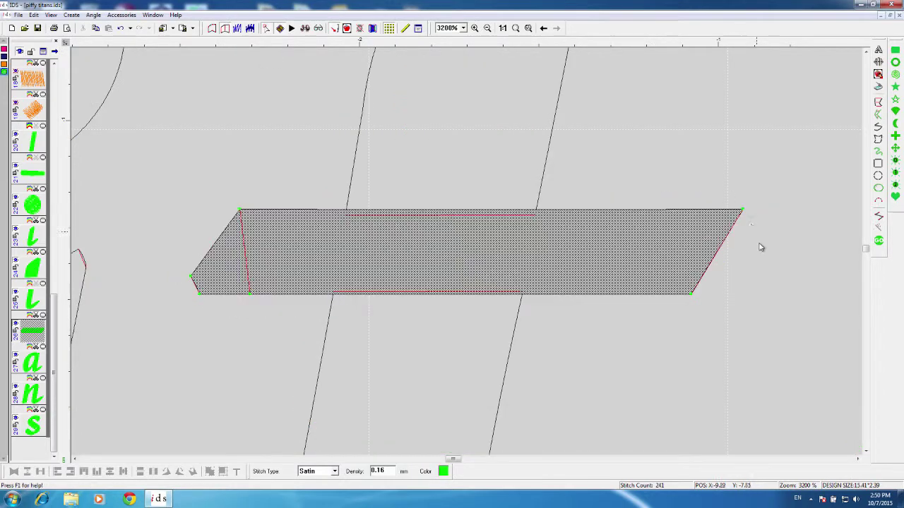
pyautogui.moveTo(743, 209); pyautogui.dragTo(730, 210)
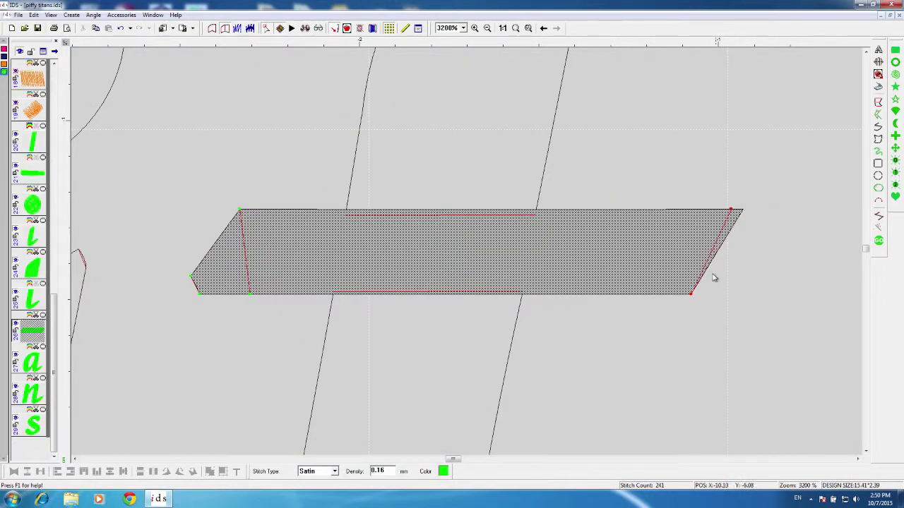
pyautogui.click(692, 293)
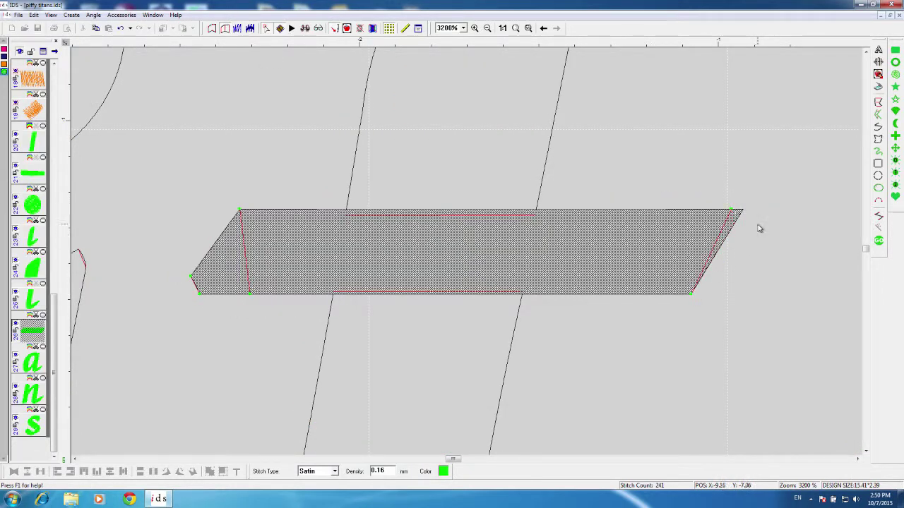
pyautogui.click(878, 240)
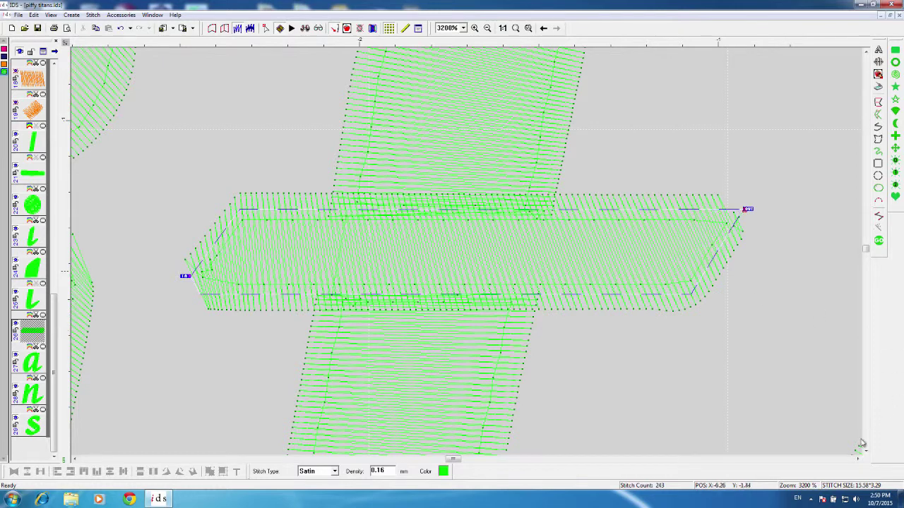
# Step: Move the letter a's entry point to the junction of its bowl and right stem, and regenerate its stitches
pyautogui.press('0')
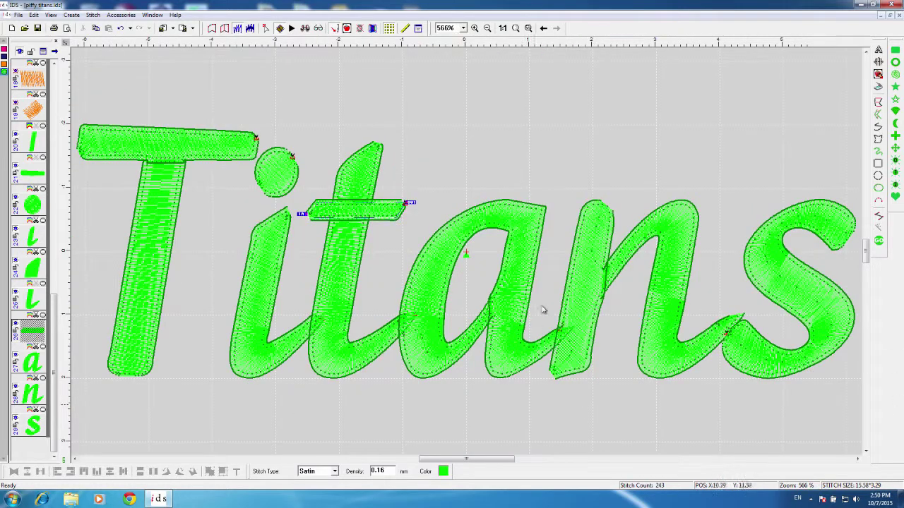
pyautogui.click(515, 288)
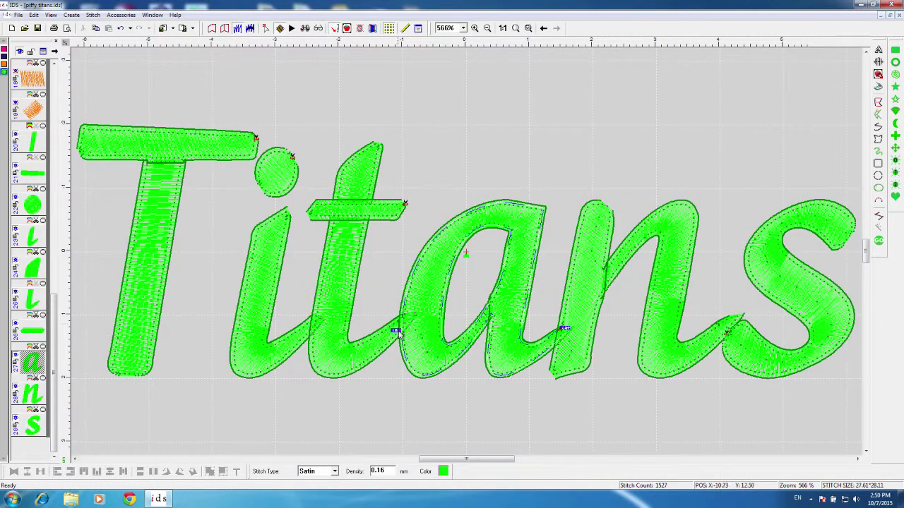
pyautogui.moveTo(399, 335); pyautogui.dragTo(486, 311)
pyautogui.click(880, 241)
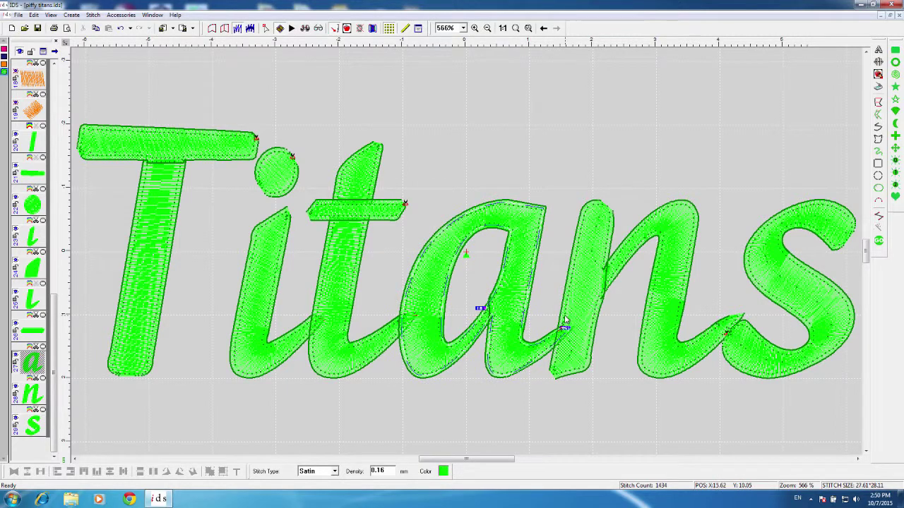
# Step: Divide the letter n with a line along the stem's right edge, separating the left stem from the arch
pyautogui.click(593, 294)
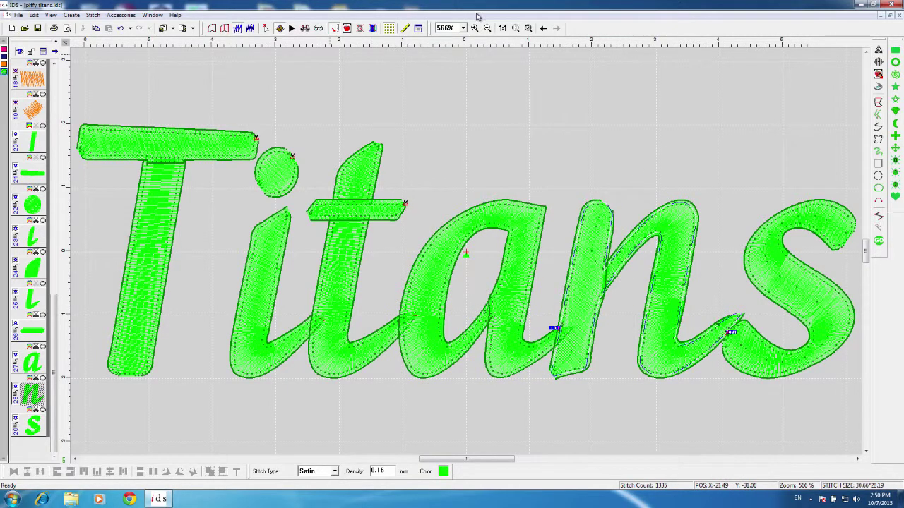
pyautogui.moveTo(556, 177); pyautogui.dragTo(646, 336)
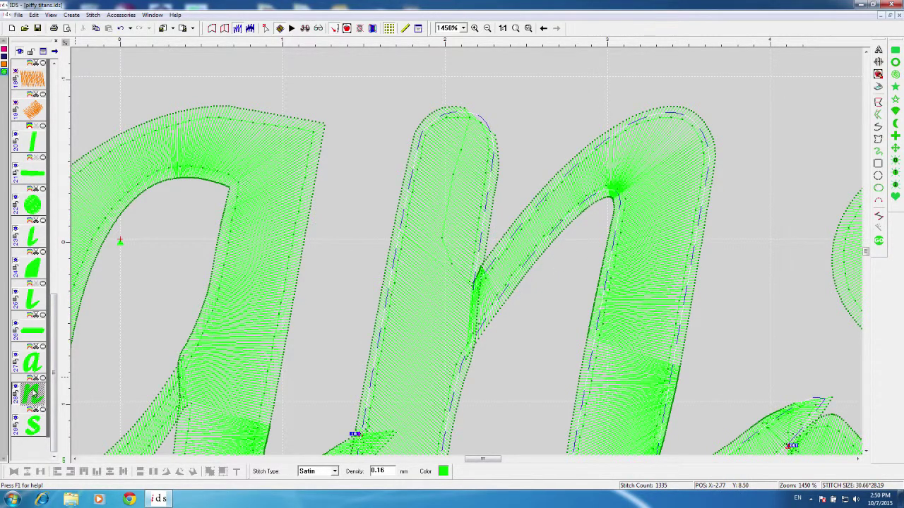
pyautogui.click(33, 394)
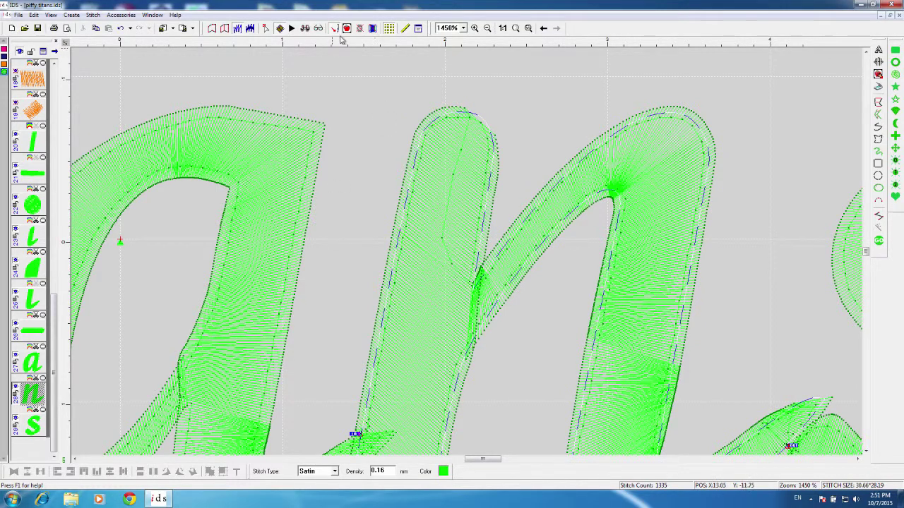
pyautogui.click(213, 28)
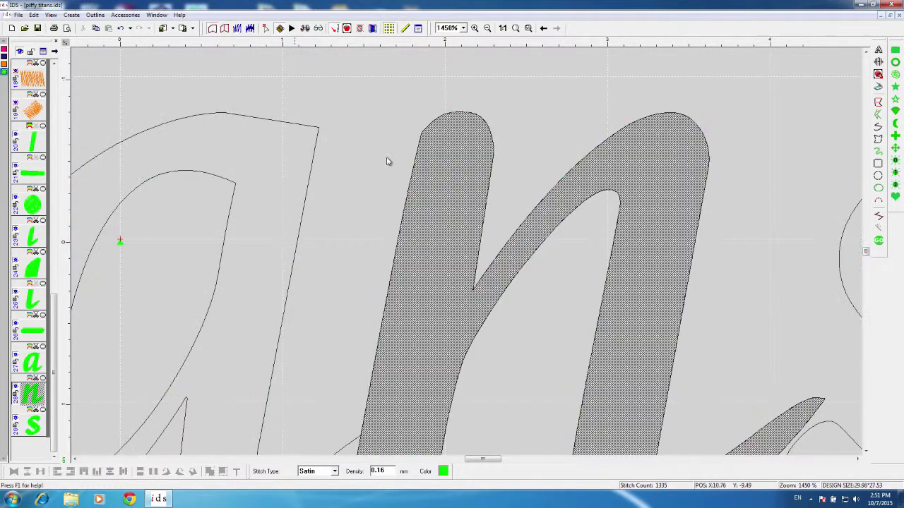
pyautogui.rightClick(454, 303)
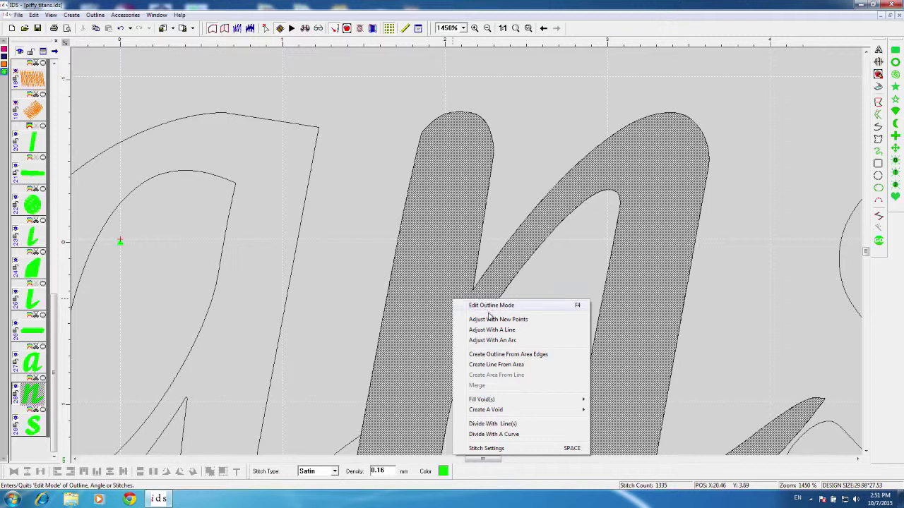
pyautogui.click(510, 424)
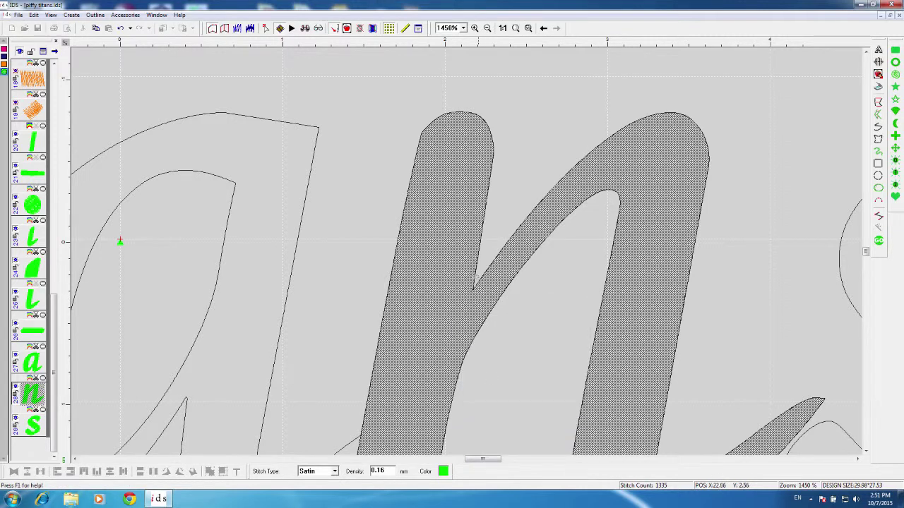
pyautogui.click(474, 270)
pyautogui.press('Return')
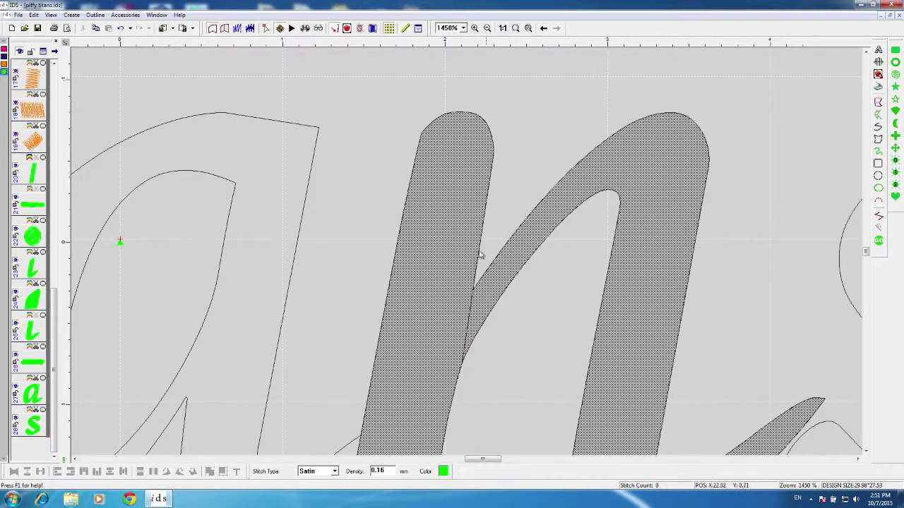
# Step: Delete the n left stem's outline point at the lower arch junction and straighten that section of its right edge
pyautogui.click(522, 189)
pyautogui.click(456, 227)
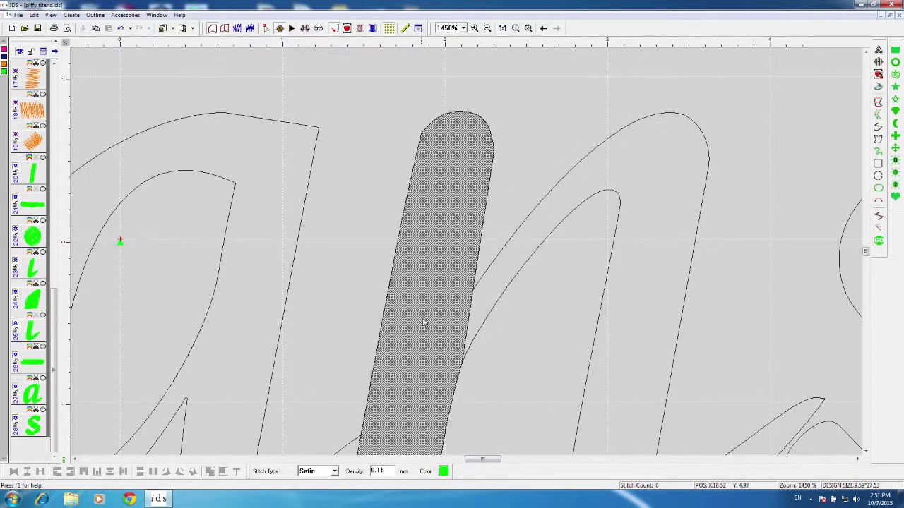
pyautogui.rightClick(445, 293)
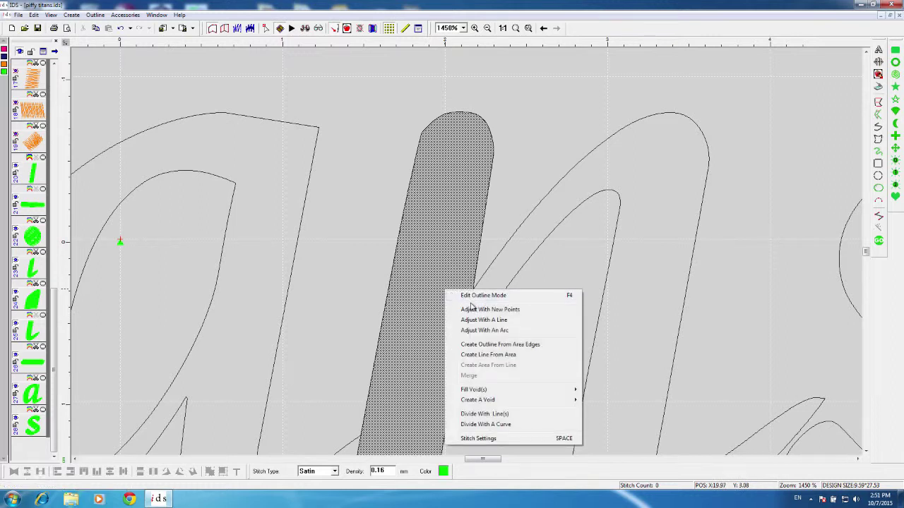
pyautogui.click(470, 296)
pyautogui.rightClick(460, 362)
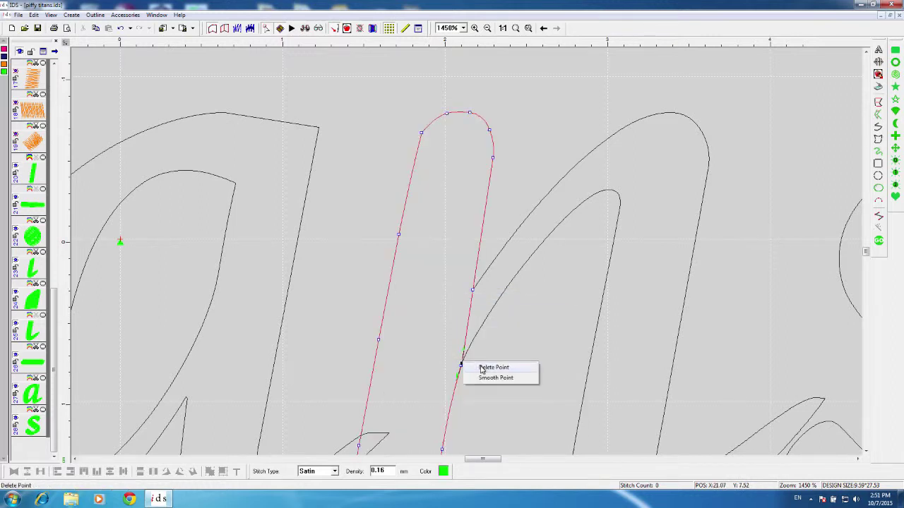
pyautogui.click(460, 364)
pyautogui.rightClick(460, 363)
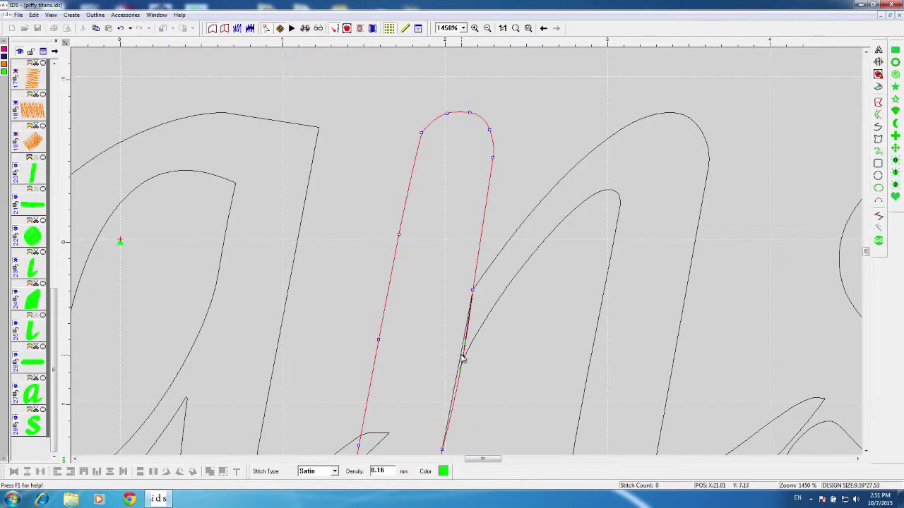
pyautogui.click(464, 351)
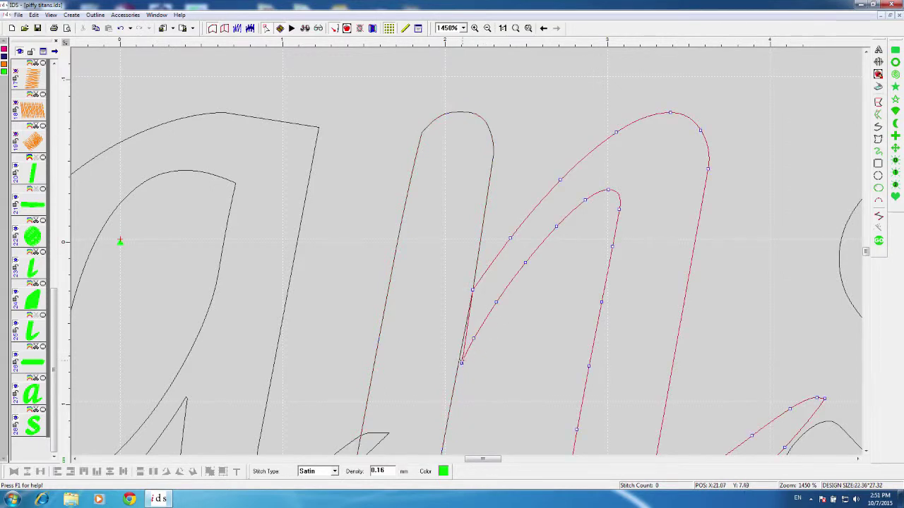
# Step: Extend the n arch's two left corner points slightly into the left stem and generate the stitches
pyautogui.moveTo(461, 363)
pyautogui.mouseDown()
pyautogui.moveTo(457, 372)
pyautogui.moveTo(455, 362)
pyautogui.mouseUp()
pyautogui.moveTo(472, 289); pyautogui.dragTo(472, 333)
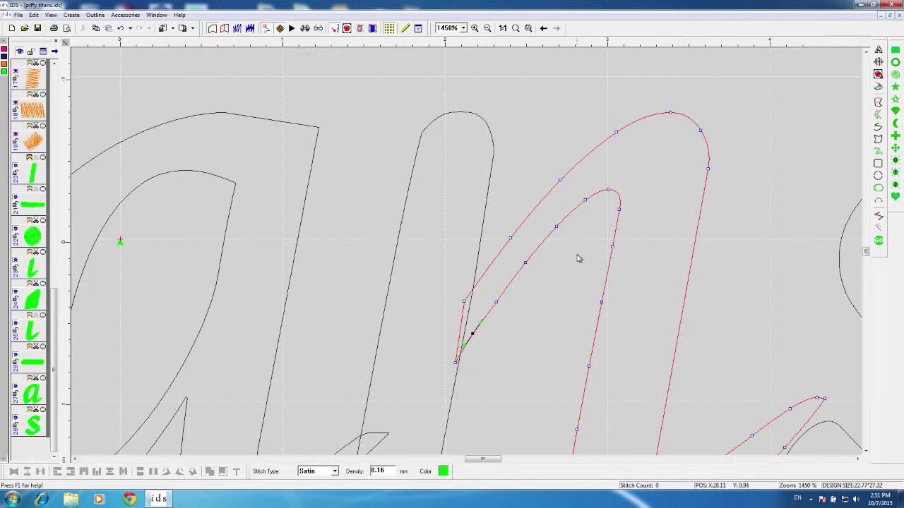
pyautogui.click(806, 291)
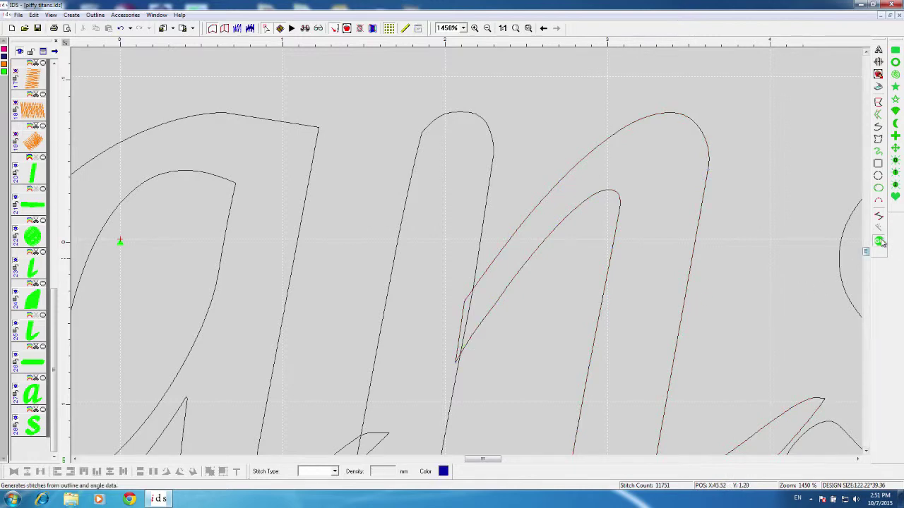
pyautogui.click(878, 240)
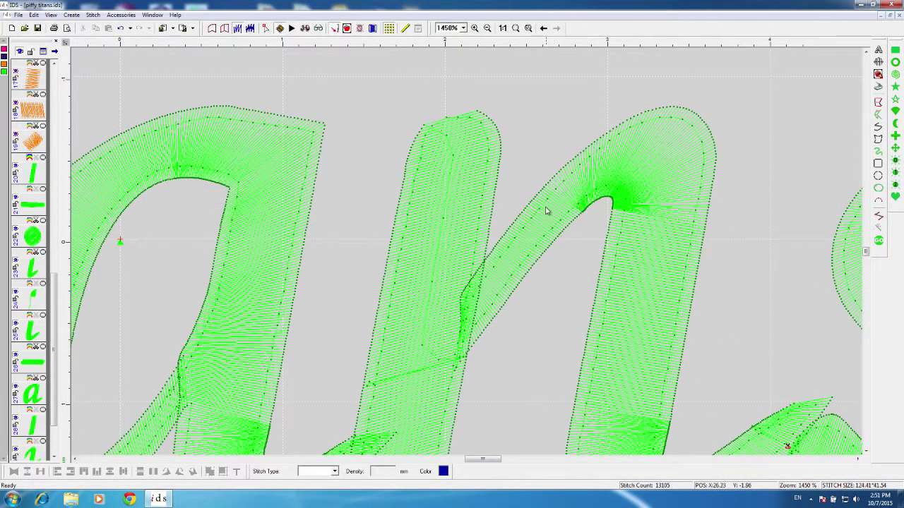
# Step: Move the n arch before the n left stem in the sewing order
pyautogui.click(545, 210)
pyautogui.moveTo(23, 392); pyautogui.dragTo(33, 362)
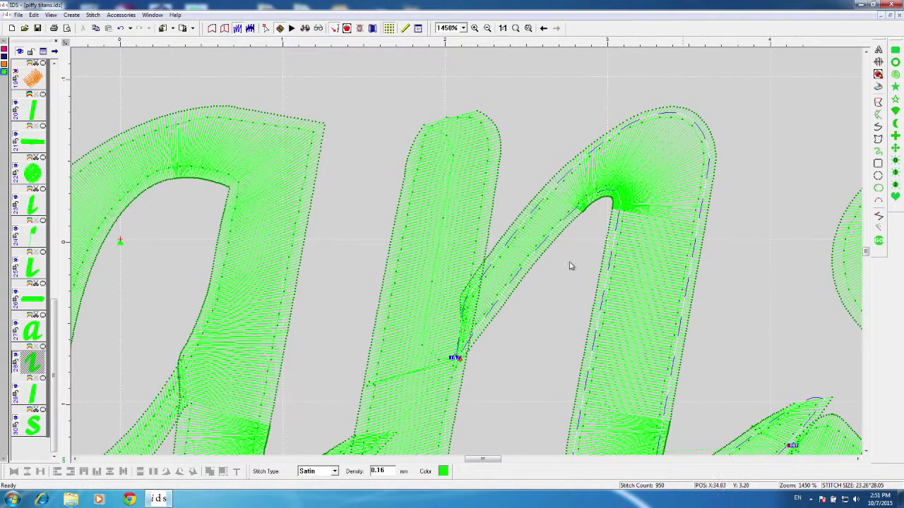
pyautogui.scroll(-1, 604, 145)
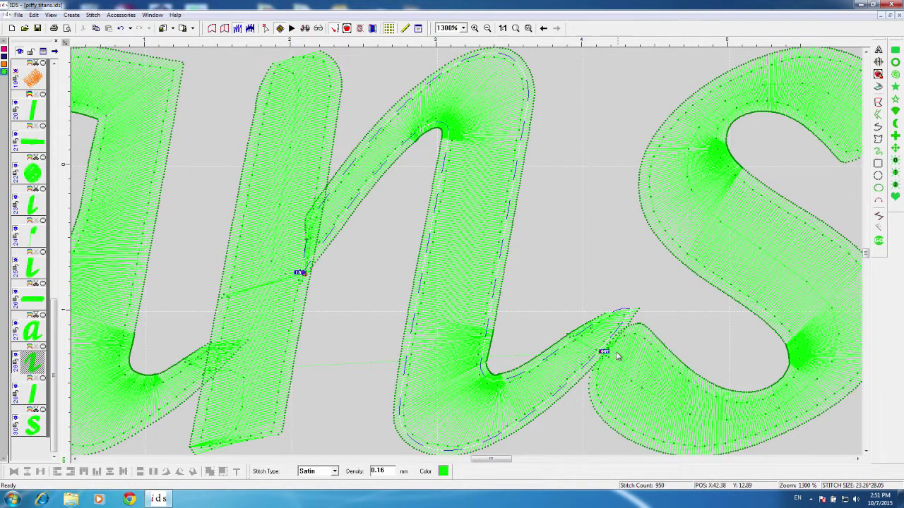
# Step: Place the n arch's entry at the tail tip and exit at the stem junction, and turn the tail's last stitch direction line across the stroke
pyautogui.click(299, 273)
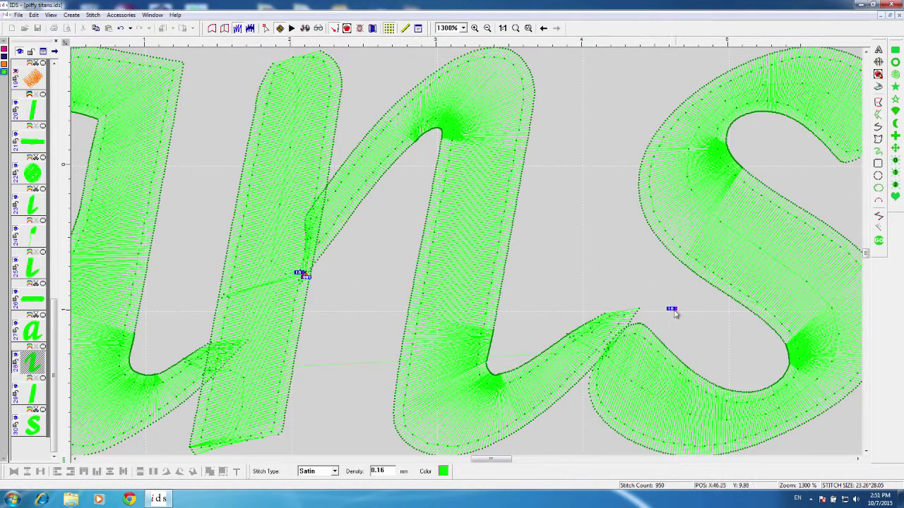
pyautogui.click(224, 29)
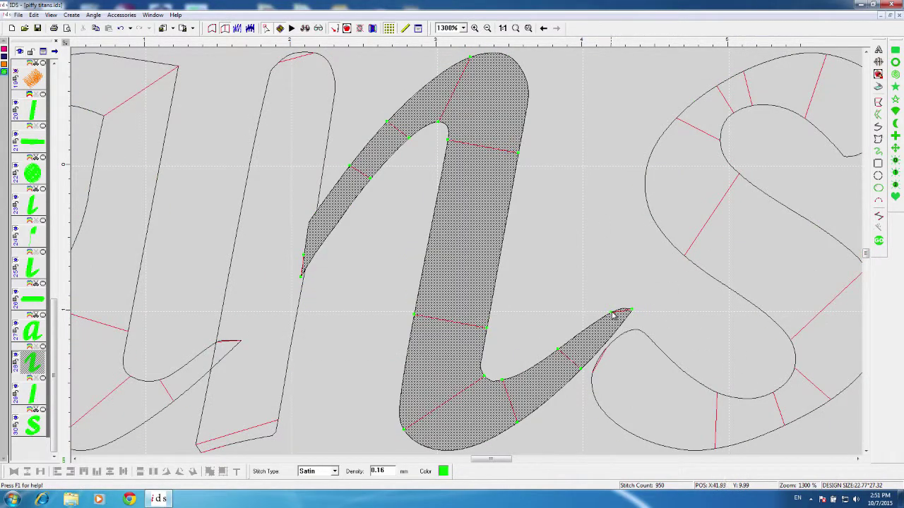
pyautogui.click(633, 314)
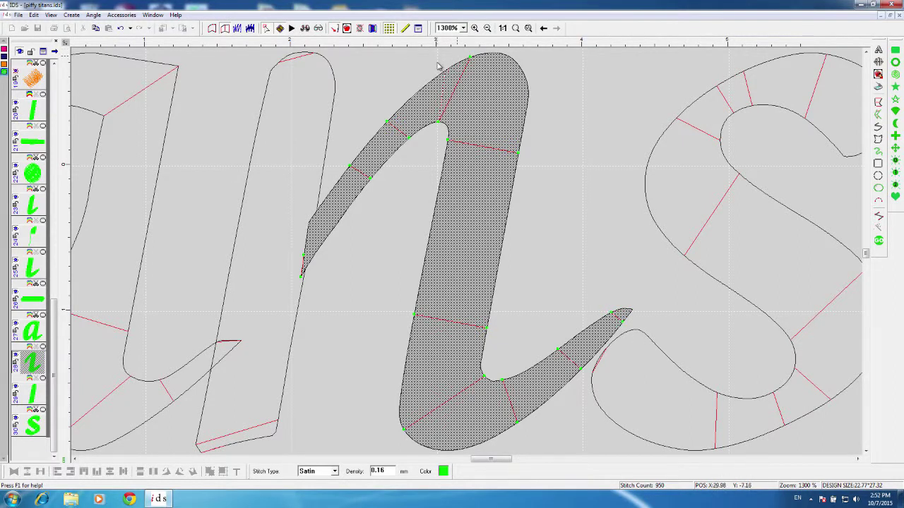
# Step: Make the stitch direction line at the n arch's crown steeper and add a guideline from the inner corner to the upper-right curve
pyautogui.click(438, 122)
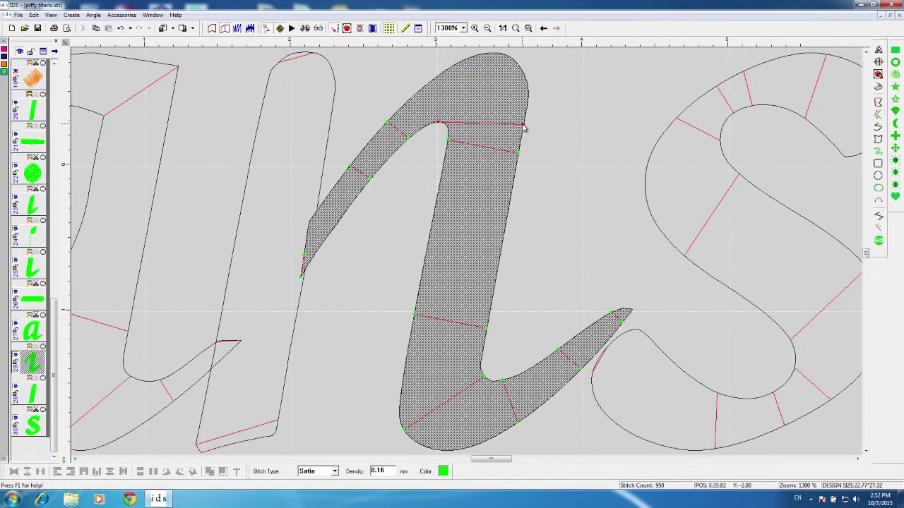
pyautogui.click(441, 73)
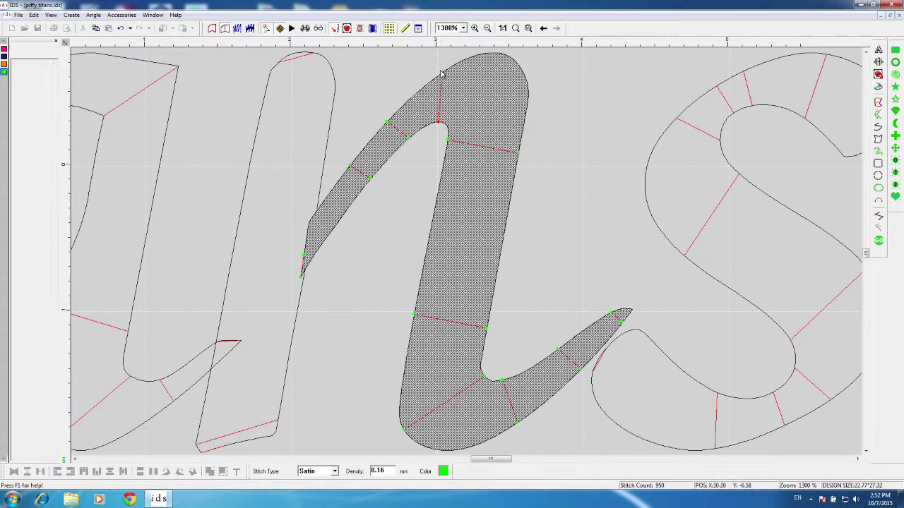
pyautogui.rightClick(465, 105)
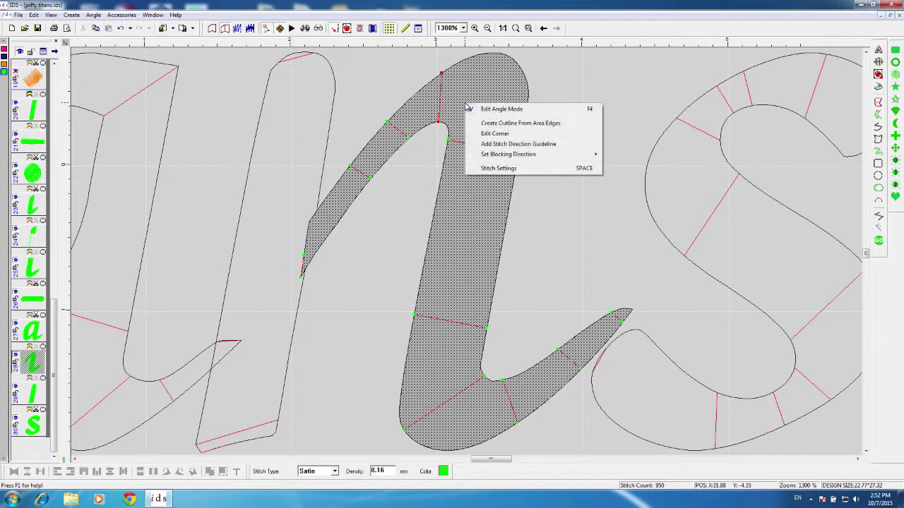
pyautogui.click(526, 144)
pyautogui.click(444, 124)
pyautogui.scroll(2, 452, 120)
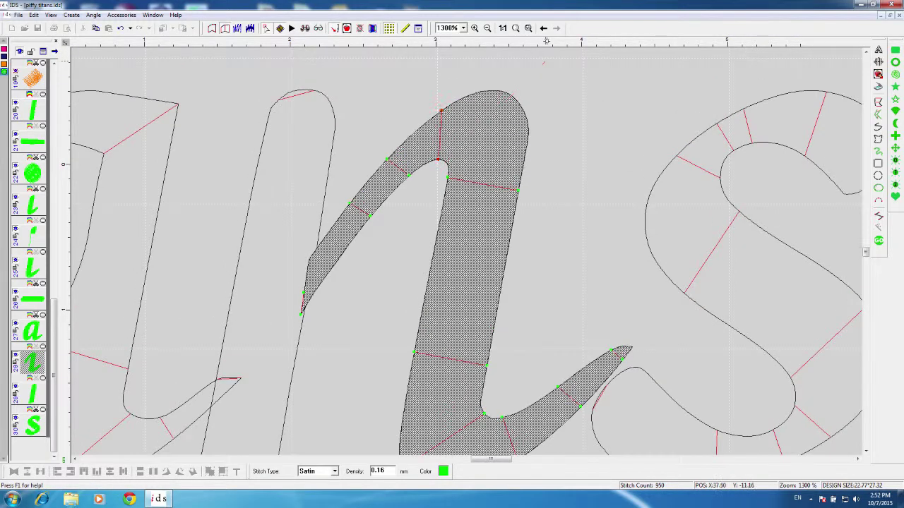
pyautogui.click(569, 101)
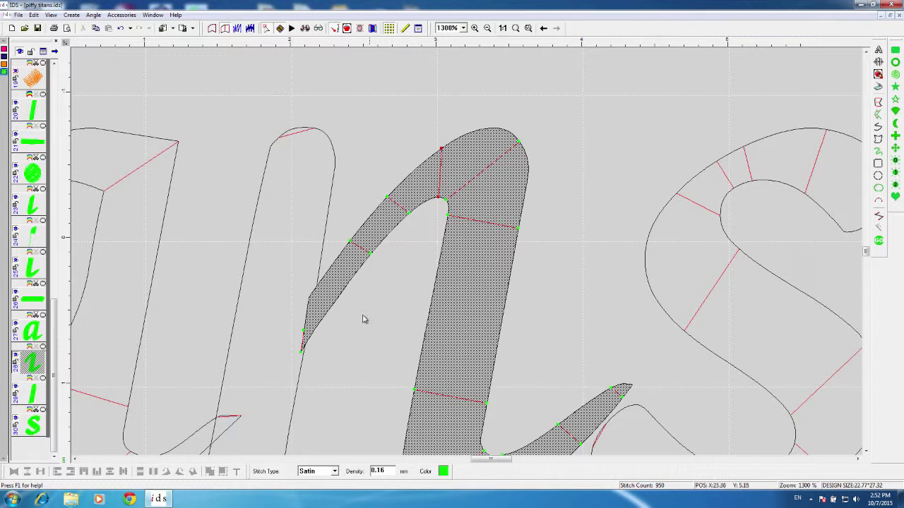
# Step: Turn the stitch direction lines at the n arch's lower-left end across the stroke and generate the stitches
pyautogui.click(314, 347)
pyautogui.press('Escape')
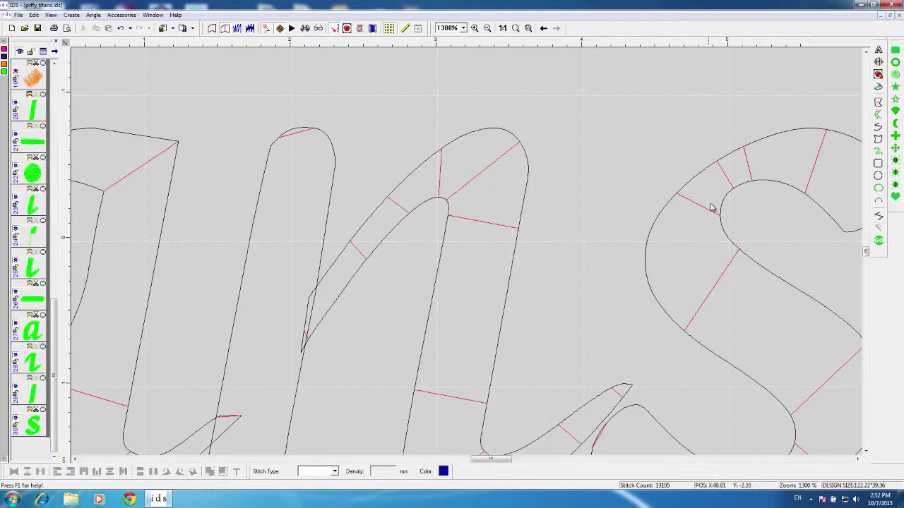
pyautogui.click(879, 240)
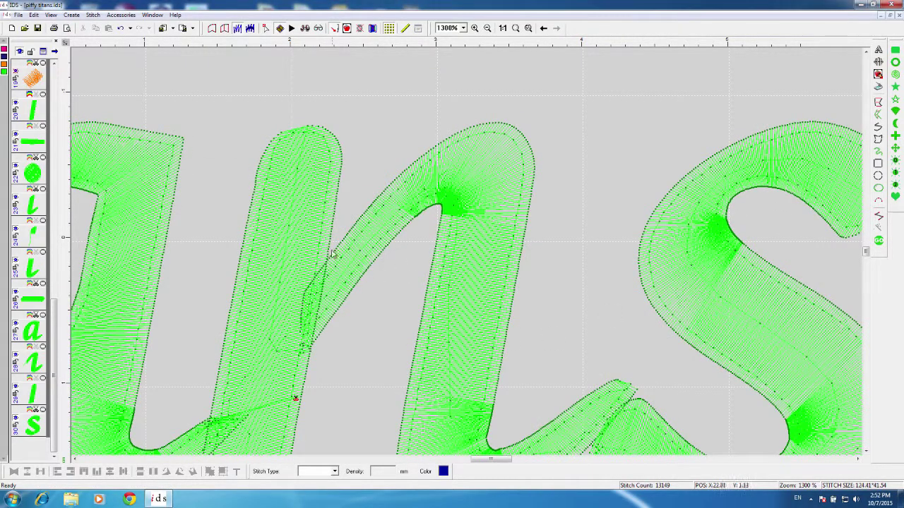
# Step: Place the n left stem's entry point at its bottom-left corner and its exit point at the top, and generate the stitches
pyautogui.click(329, 294)
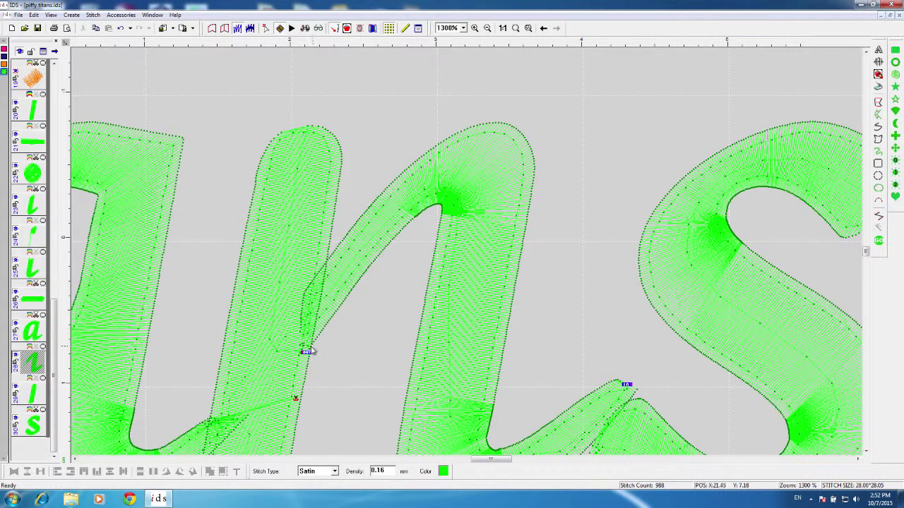
pyautogui.click(292, 245)
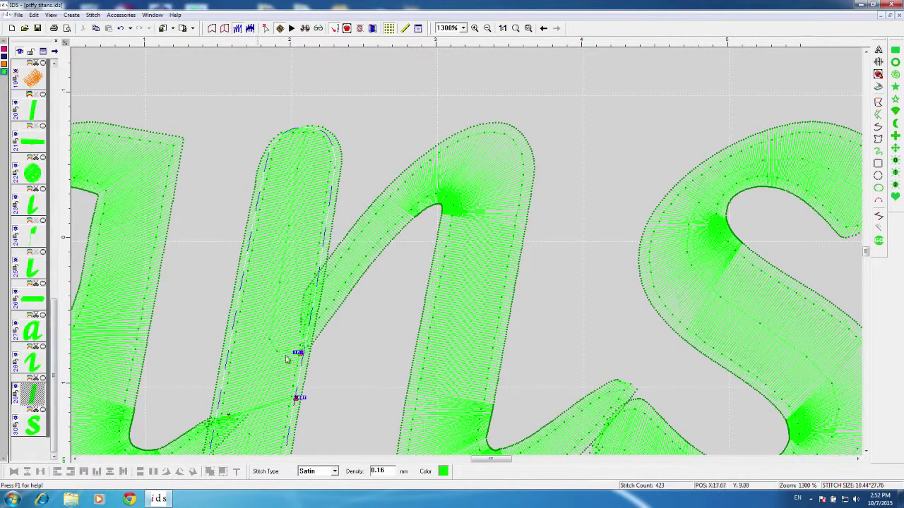
pyautogui.scroll(-4, 868, 457)
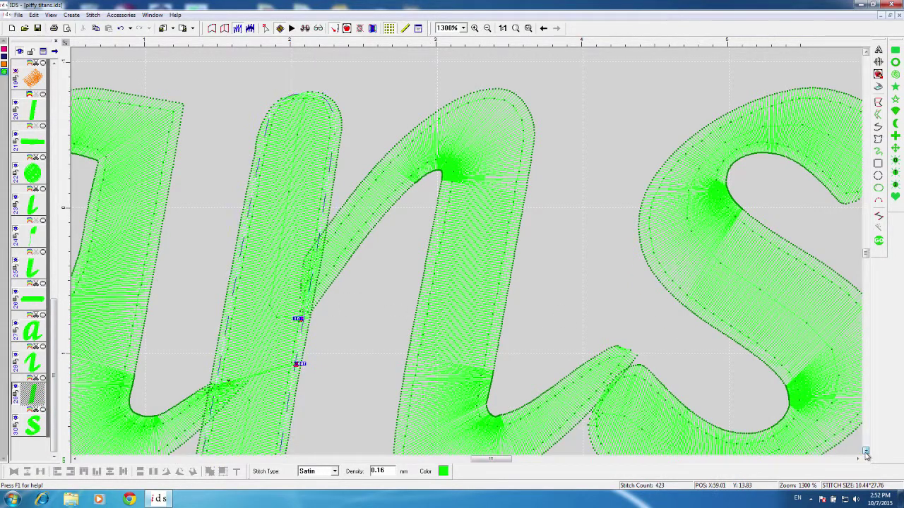
pyautogui.moveTo(297, 216)
pyautogui.mouseDown()
pyautogui.moveTo(202, 339)
pyautogui.moveTo(195, 393)
pyautogui.mouseUp()
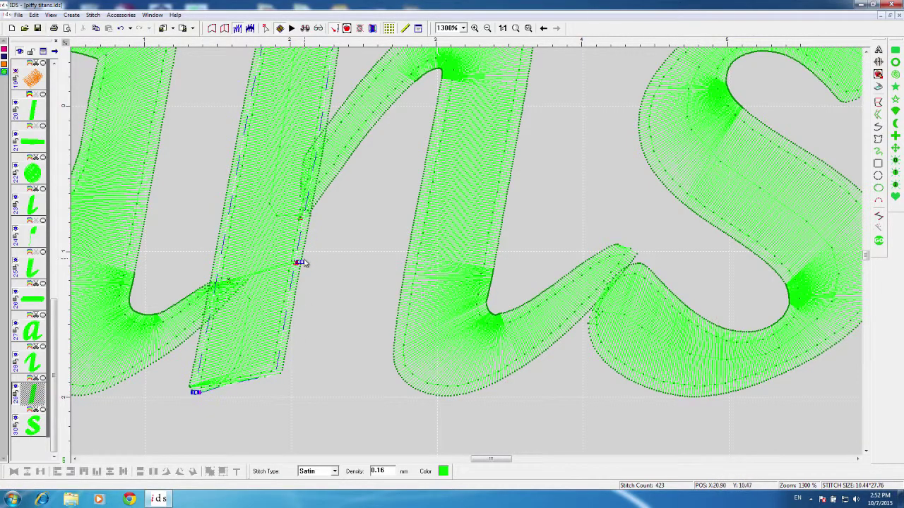
pyautogui.scroll(3, 332, 62)
pyautogui.moveTo(312, 94); pyautogui.dragTo(317, 105)
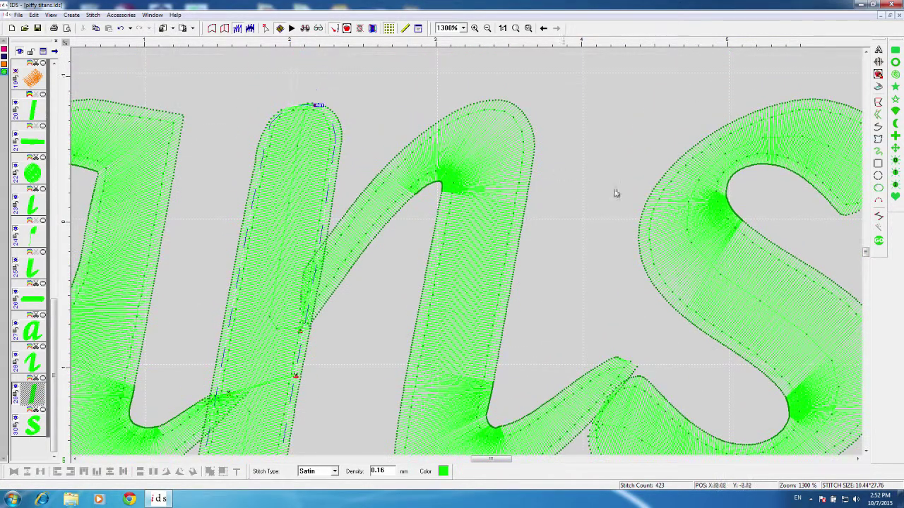
pyautogui.click(879, 242)
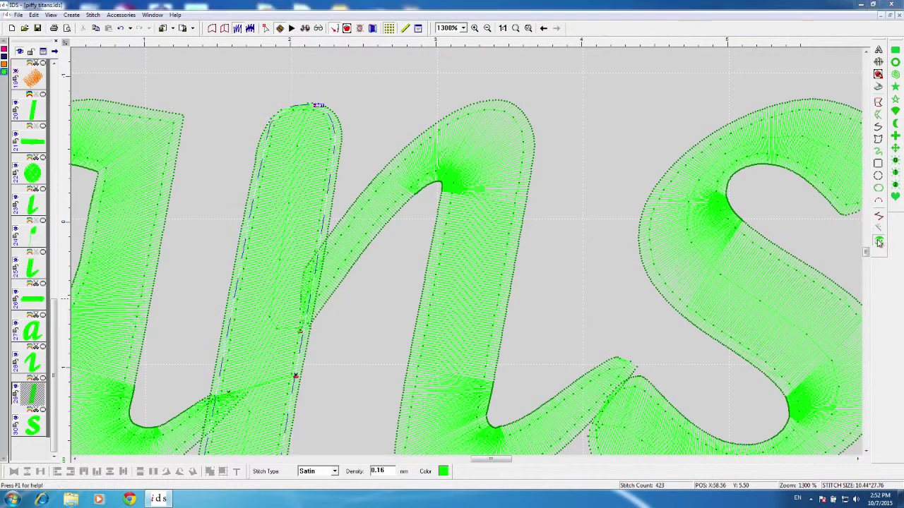
pyautogui.scroll(-2, 606, 101)
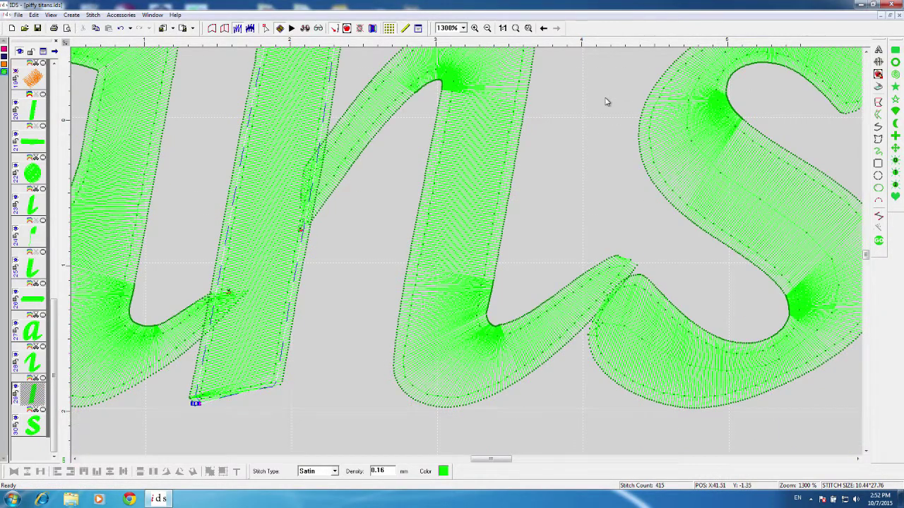
pyautogui.scroll(2, 684, 258)
# Step: Move the exit point of the letter s to its upper-right end and generate the stitches
pyautogui.click(714, 299)
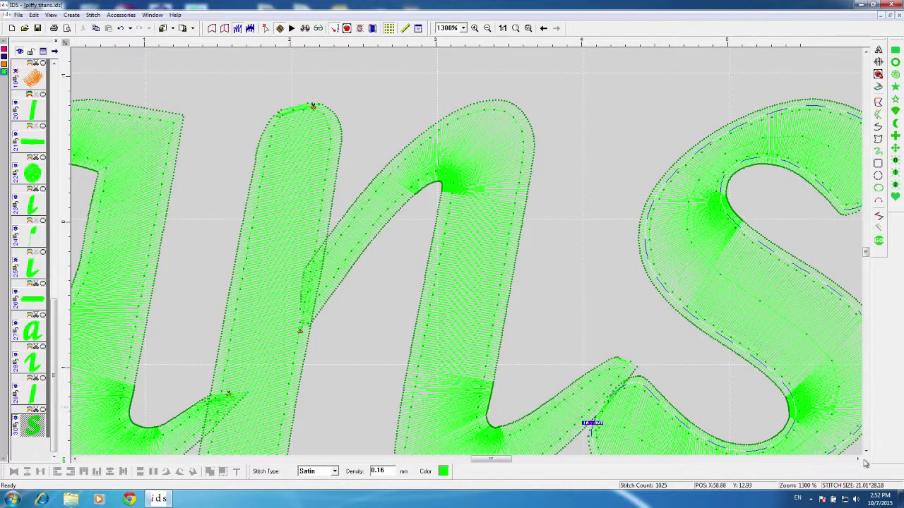
pyautogui.click(858, 459)
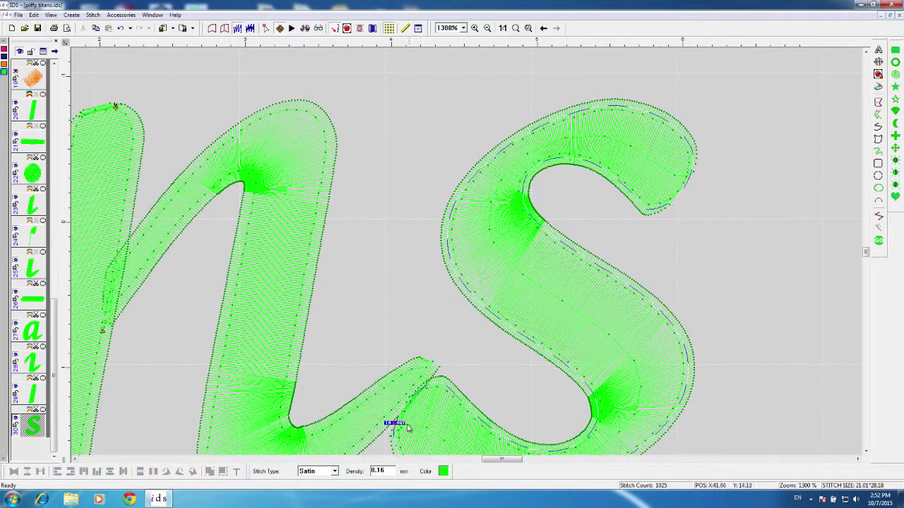
pyautogui.moveTo(392, 423)
pyautogui.mouseDown()
pyautogui.moveTo(519, 346)
pyautogui.moveTo(703, 190)
pyautogui.mouseUp()
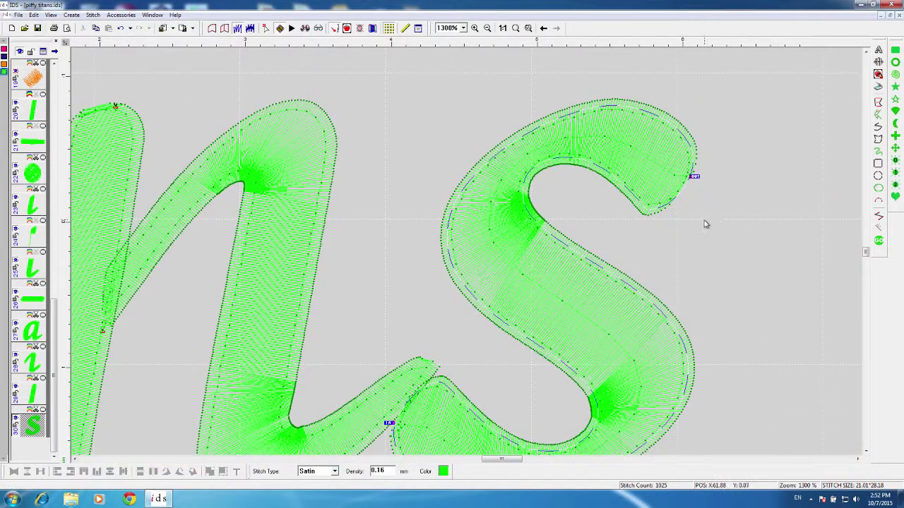
pyautogui.click(878, 241)
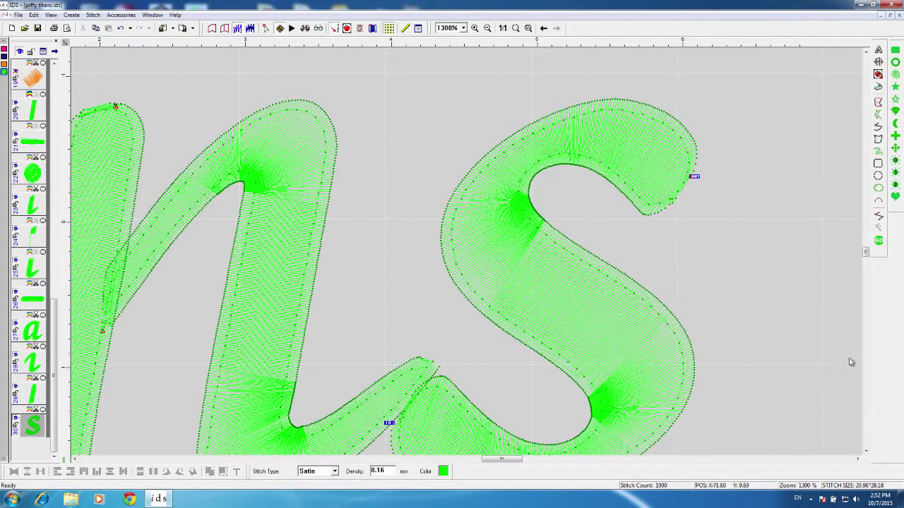
pyautogui.click(786, 320)
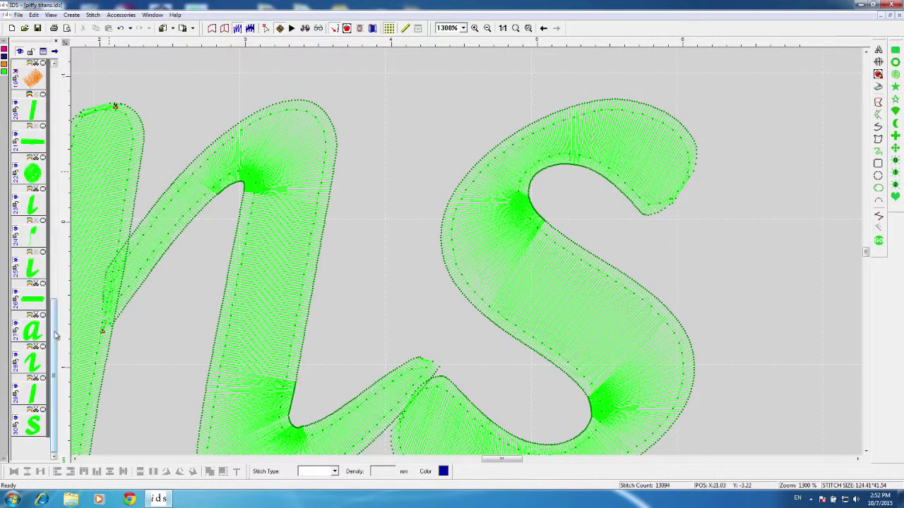
# Step: Show the hidden orange end-cap objects on the T and s and fit the whole lettering in view
pyautogui.moveTo(58, 337); pyautogui.dragTo(56, 251)
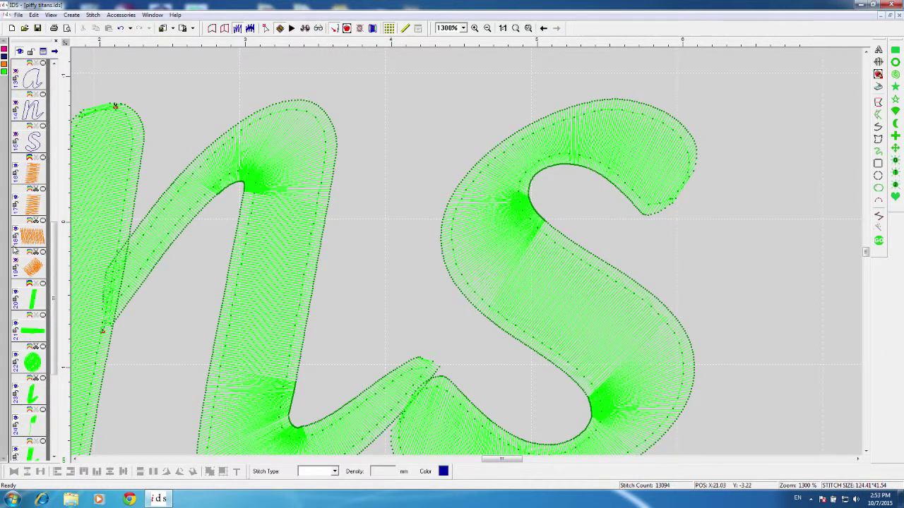
pyautogui.click(15, 261)
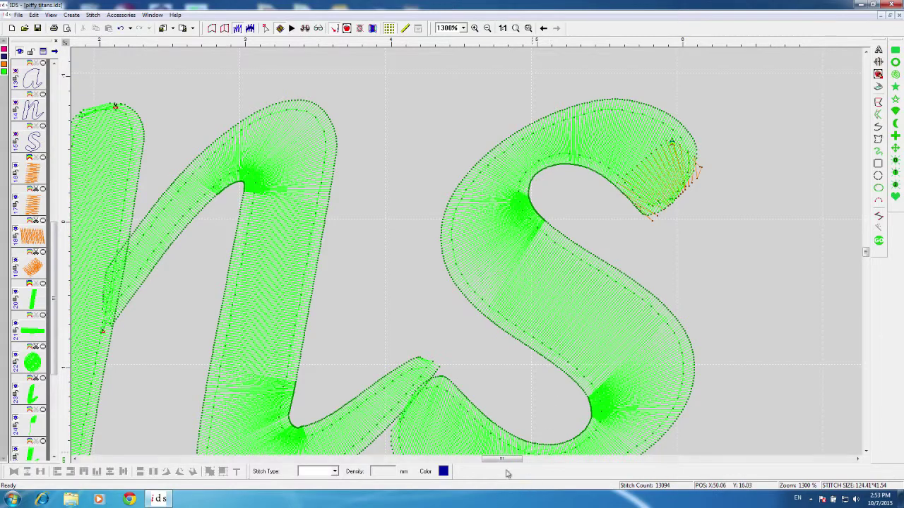
pyautogui.moveTo(512, 459); pyautogui.dragTo(437, 460)
pyautogui.press('0')
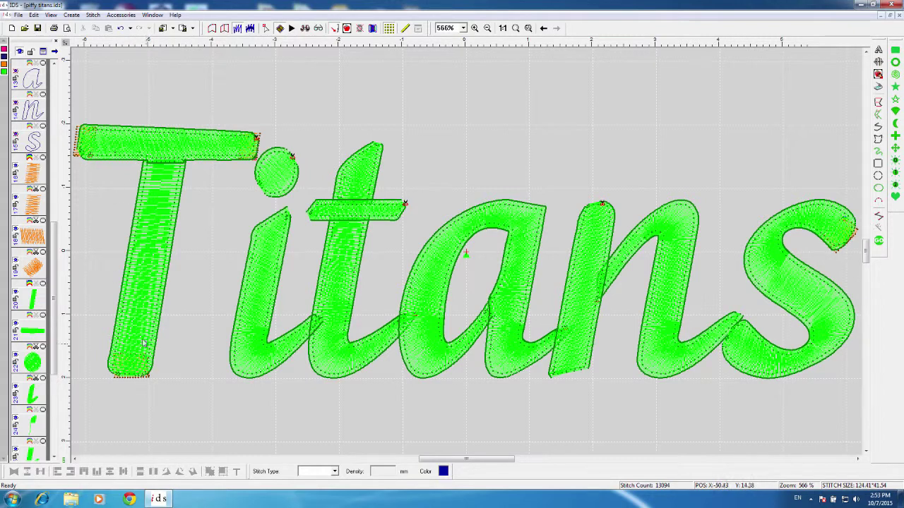
# Step: Load the PuffyFoam.std stitch properties for the orange cap at the foot of the T stem and apply them
pyautogui.click(474, 29)
pyautogui.moveTo(92, 331); pyautogui.dragTo(174, 416)
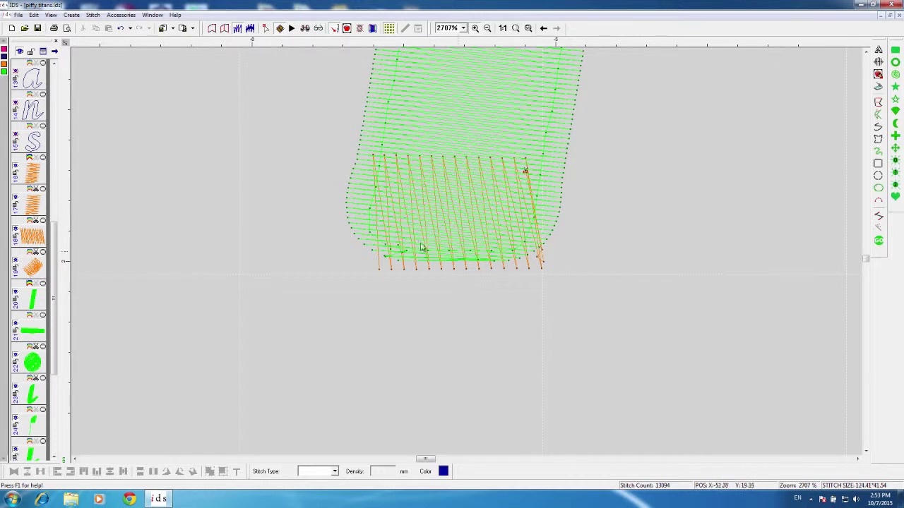
pyautogui.click(32, 237)
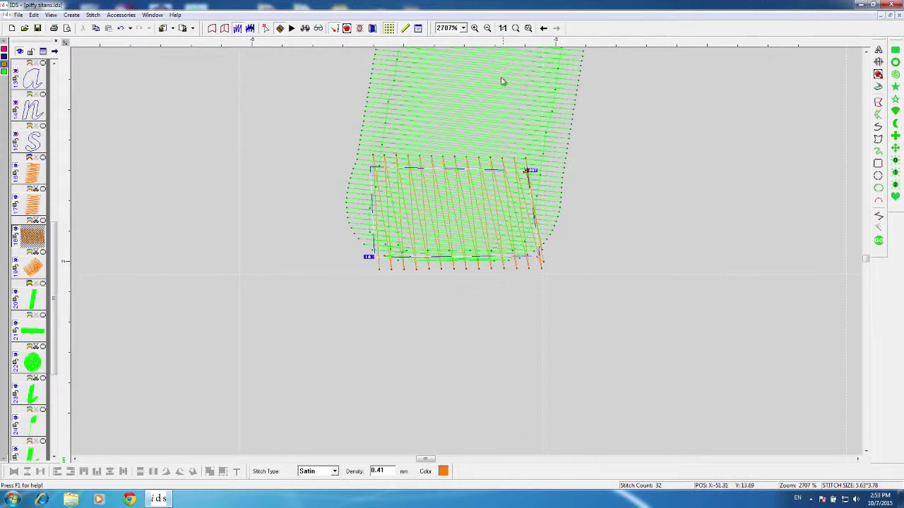
pyautogui.click(418, 29)
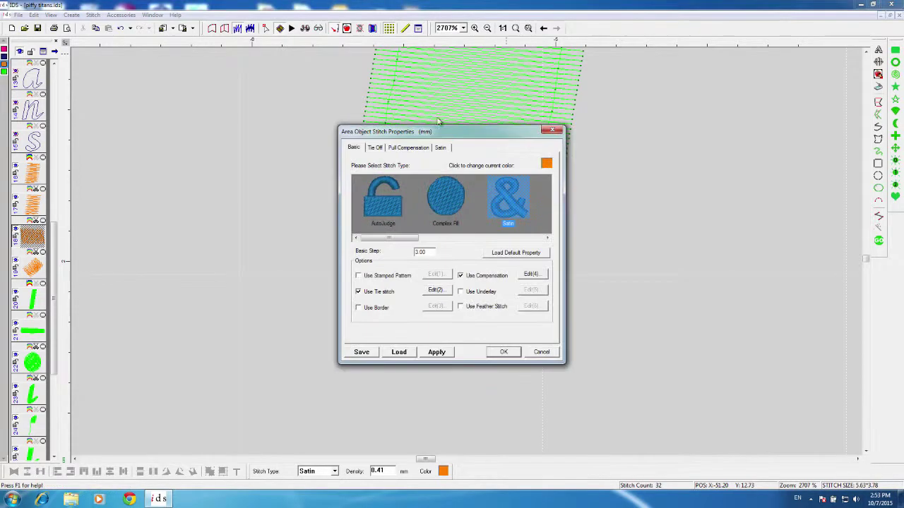
pyautogui.click(400, 352)
pyautogui.click(391, 236)
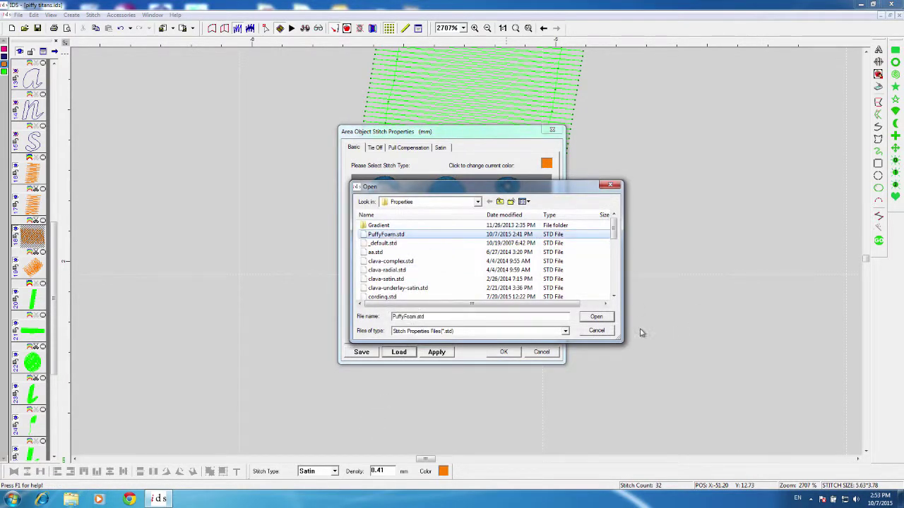
pyautogui.click(598, 317)
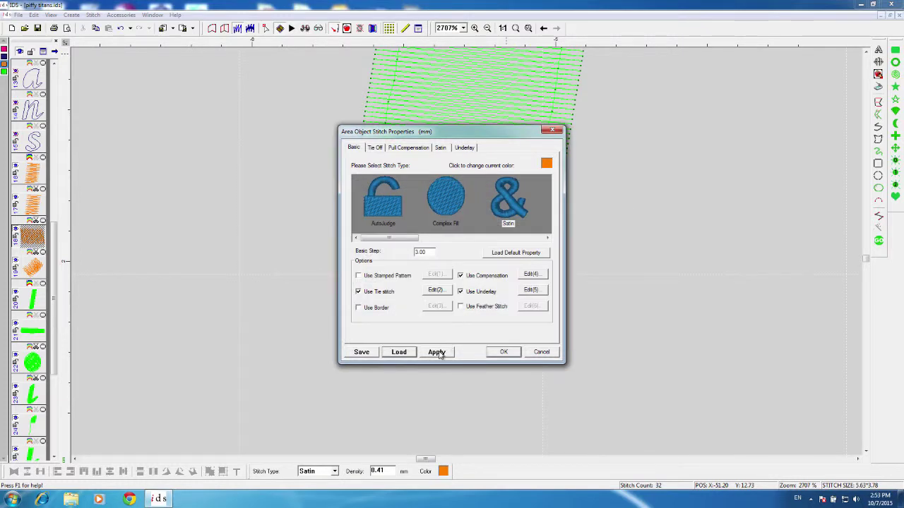
pyautogui.click(437, 353)
pyautogui.moveTo(497, 134); pyautogui.dragTo(708, 108)
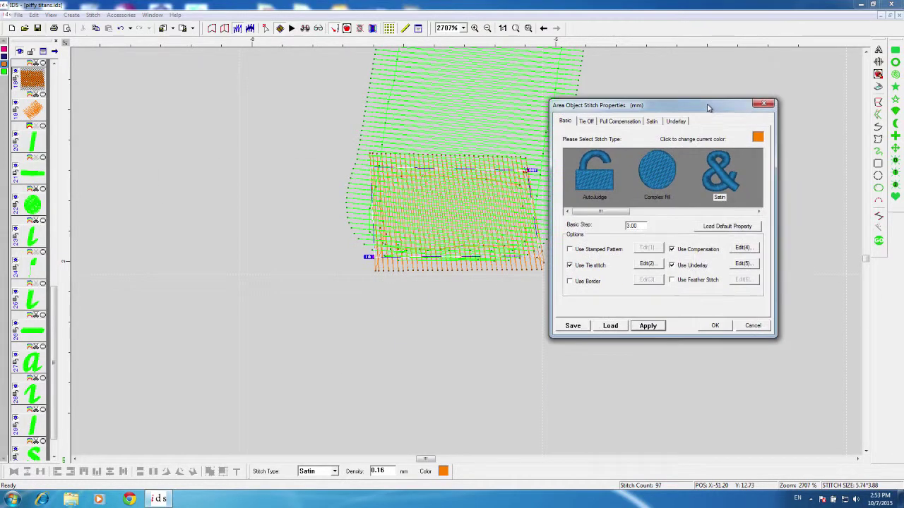
# Step: Turn off underlay for the T stem's orange cap, set its standard pull compensation to 0.2, and apply the changes
pyautogui.click(696, 267)
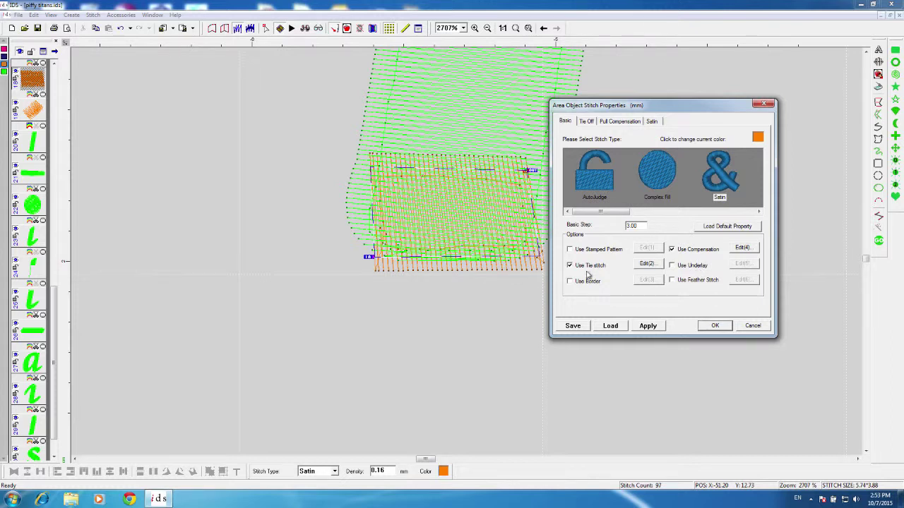
pyautogui.click(646, 325)
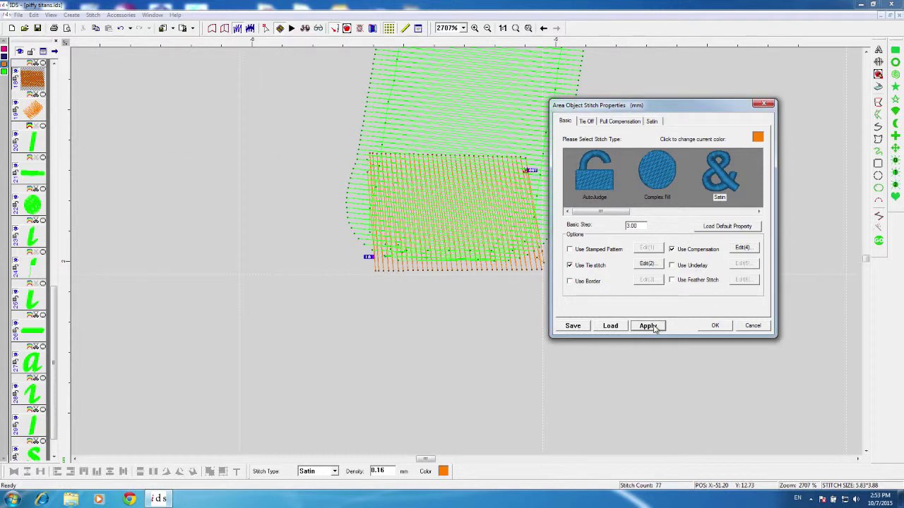
pyautogui.click(624, 123)
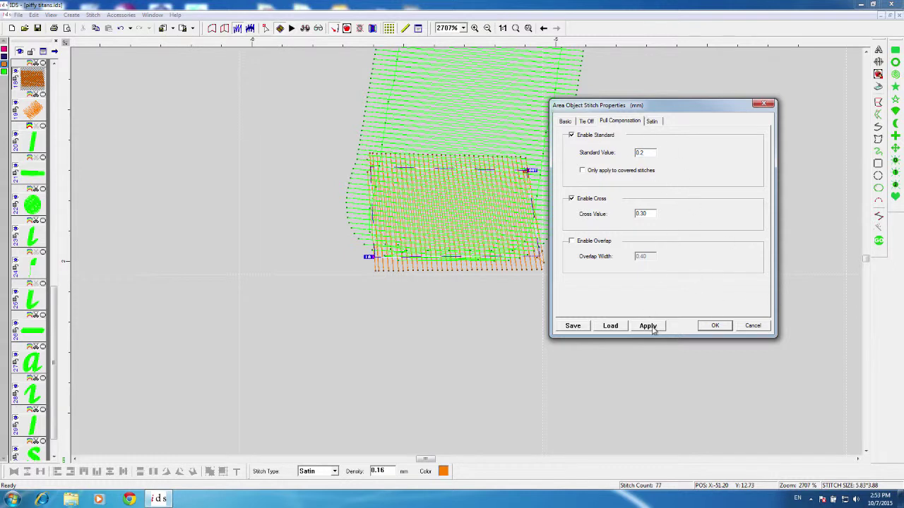
pyautogui.click(648, 326)
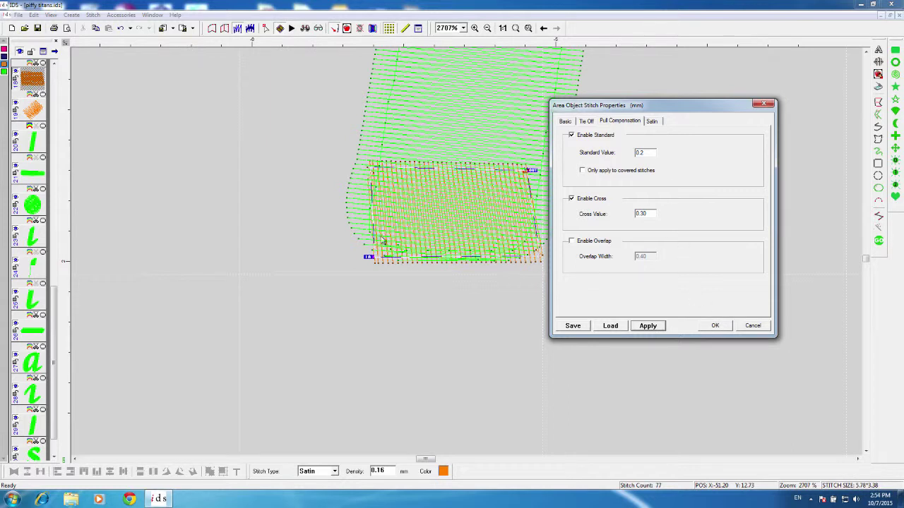
# Step: Load the PuffyFoam.std stitch properties for the orange cap at the left end of the T crossbar and apply them
pyautogui.click(715, 327)
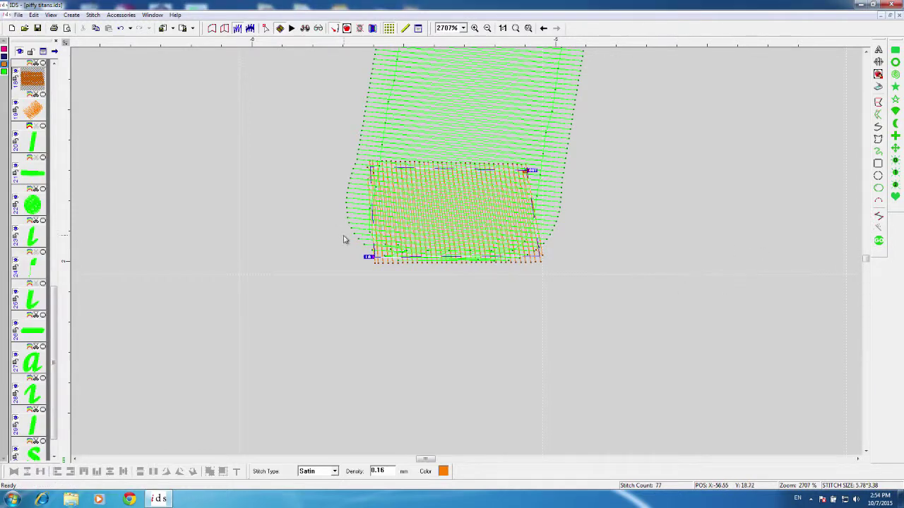
pyautogui.click(866, 53)
pyautogui.click(866, 53)
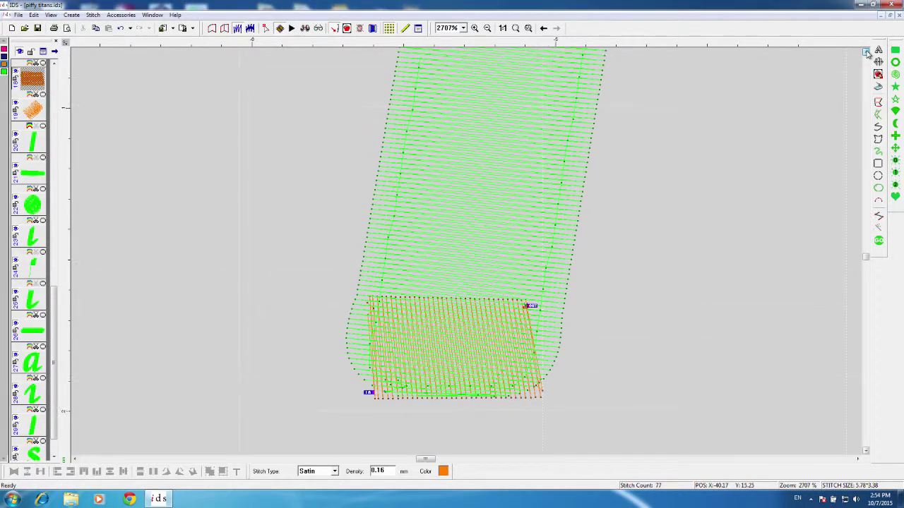
pyautogui.click(866, 53)
pyautogui.click(866, 53)
pyautogui.scroll(10, 851, 67)
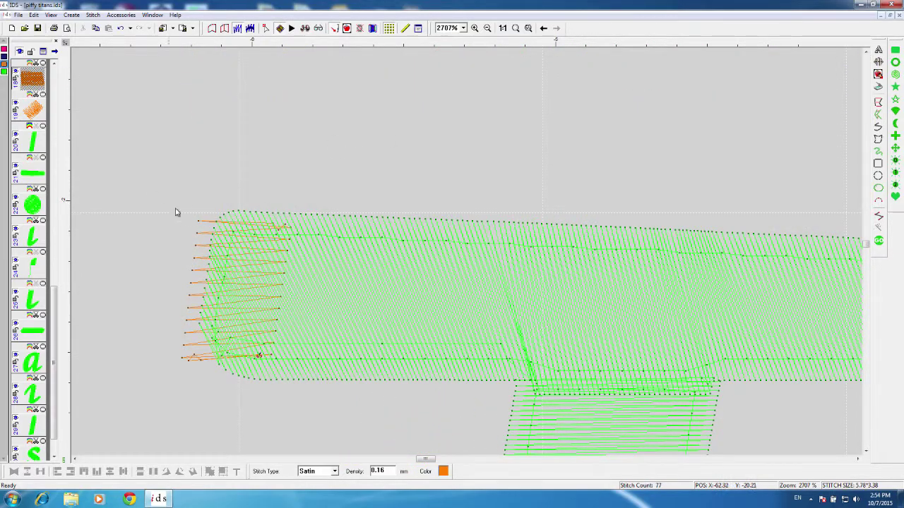
pyautogui.click(206, 235)
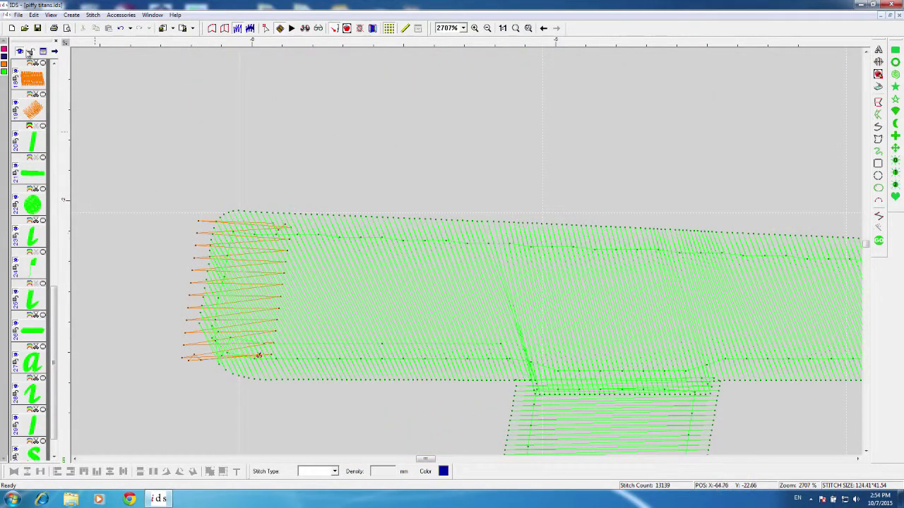
pyautogui.click(56, 64)
pyautogui.scroll(5, 56, 64)
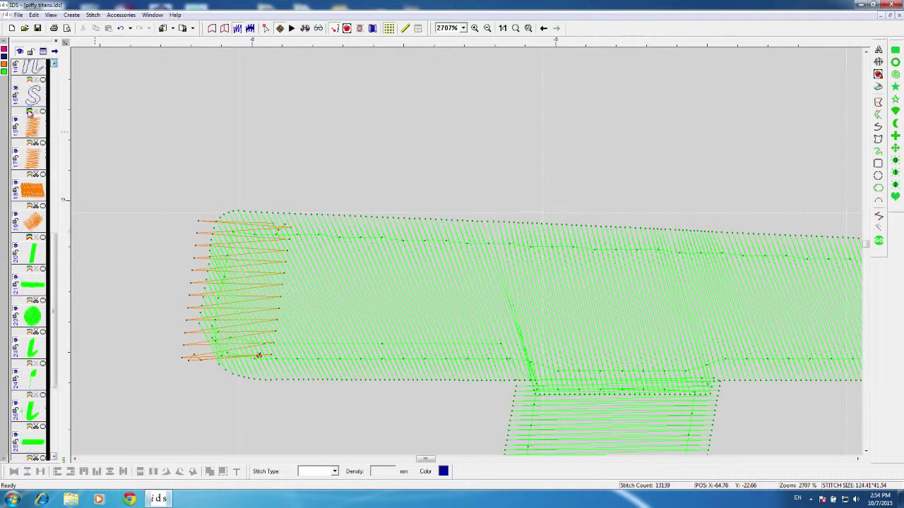
pyautogui.click(45, 171)
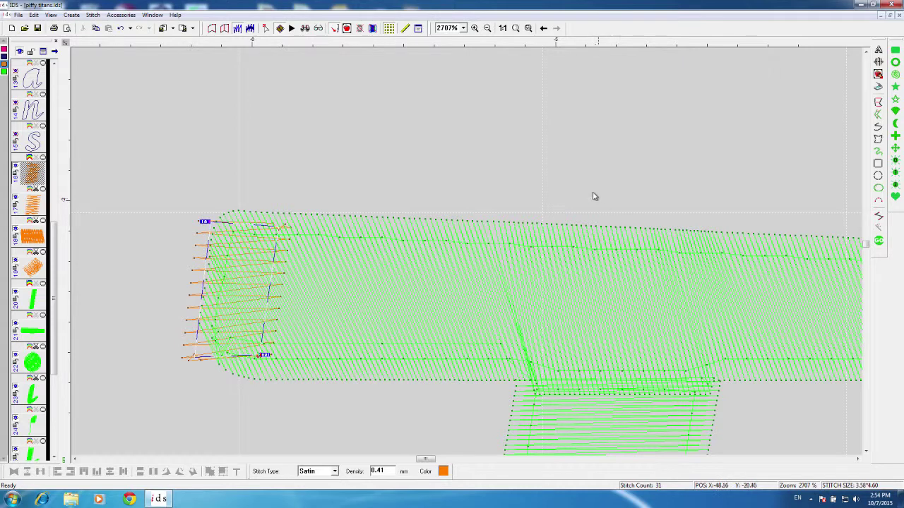
pyautogui.click(406, 28)
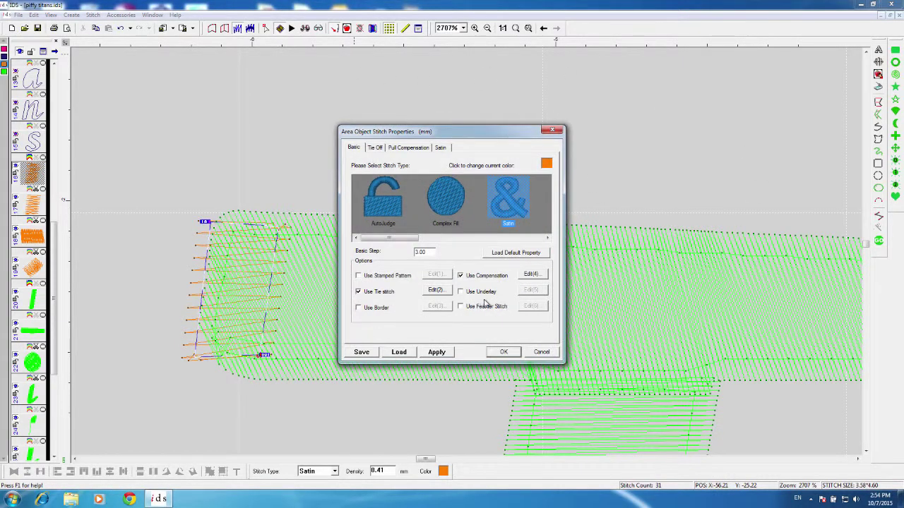
pyautogui.click(399, 352)
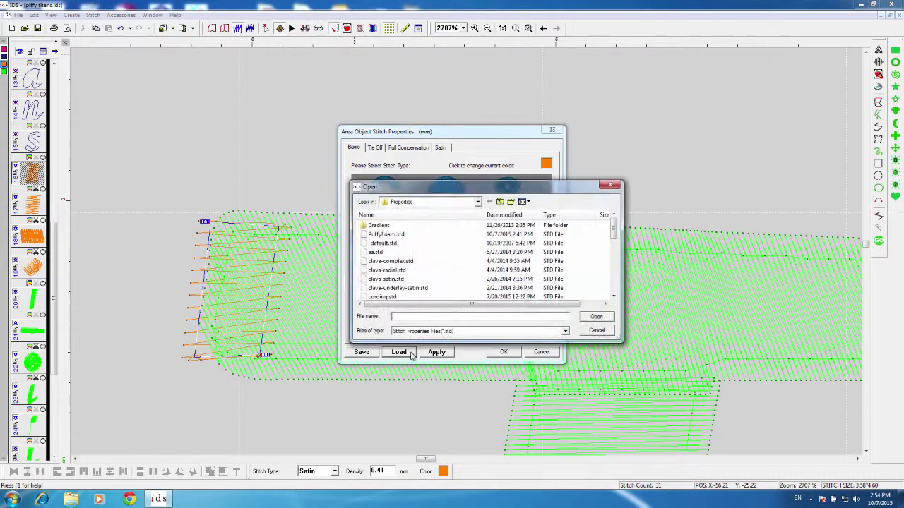
pyautogui.click(418, 234)
pyautogui.click(596, 317)
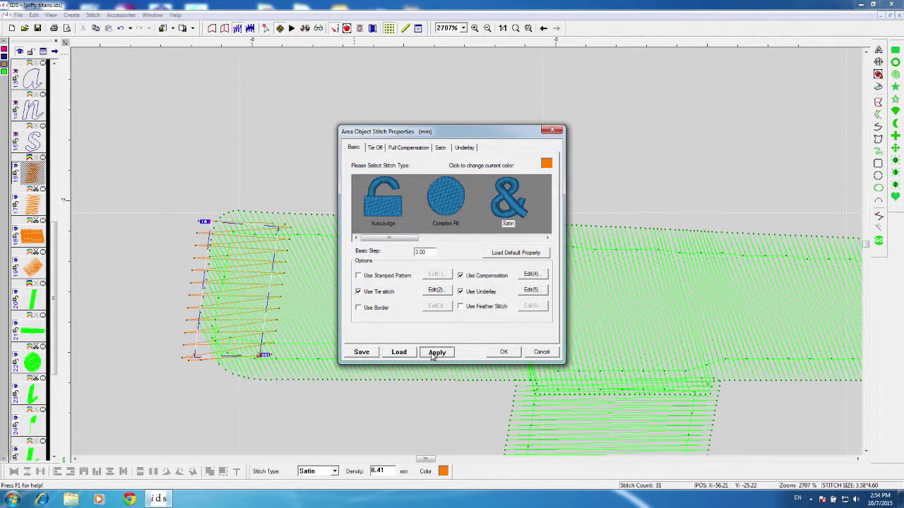
pyautogui.click(436, 352)
# Step: Turn off underlay for the crossbar's left cap, set its standard pull compensation to 0.2, and apply the changes
pyautogui.click(460, 292)
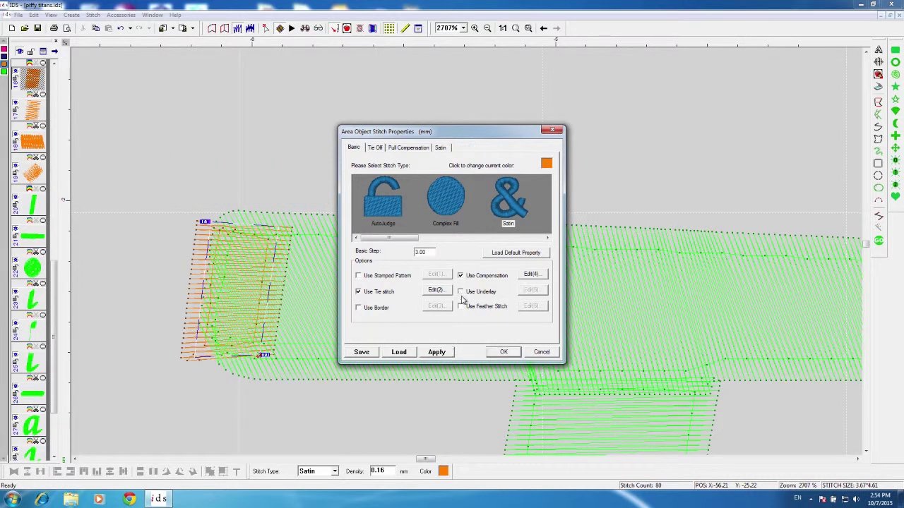
pyautogui.click(420, 146)
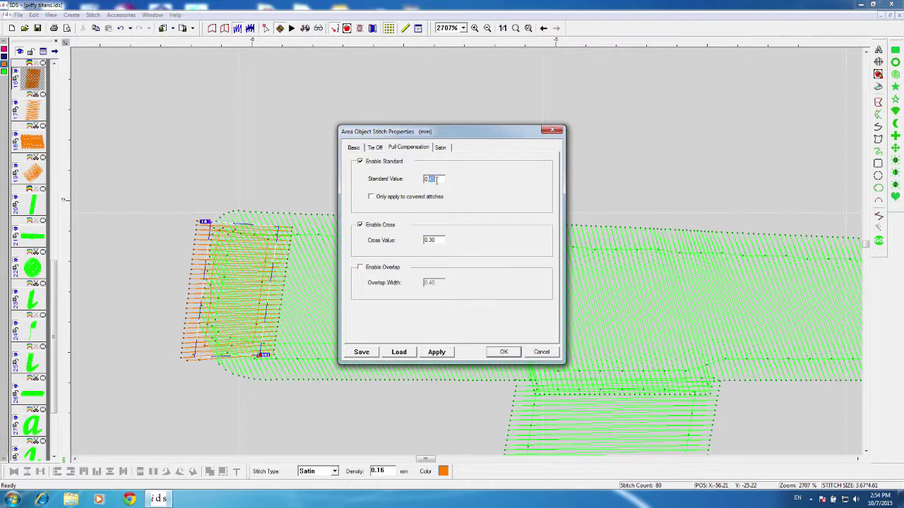
pyautogui.click(435, 353)
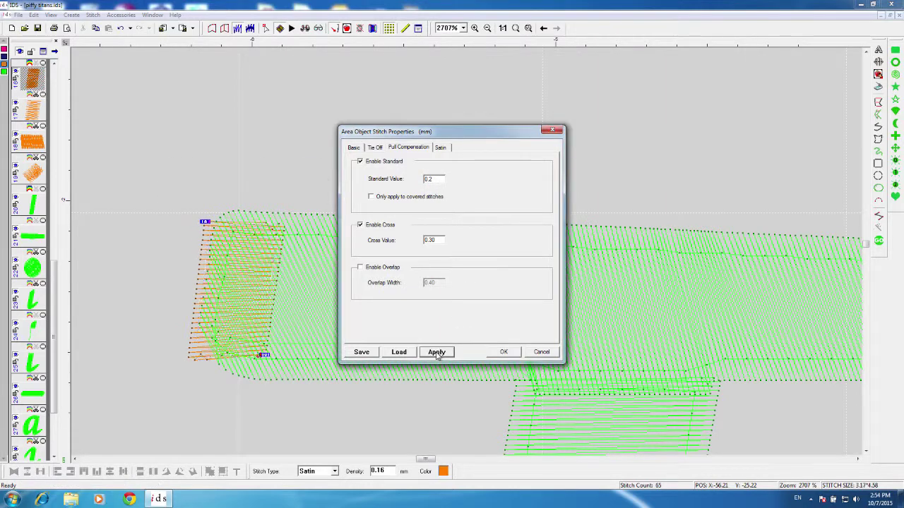
# Step: Save the left cap's stitch properties as a reusable file named PuffyCap and accept the settings
pyautogui.click(361, 352)
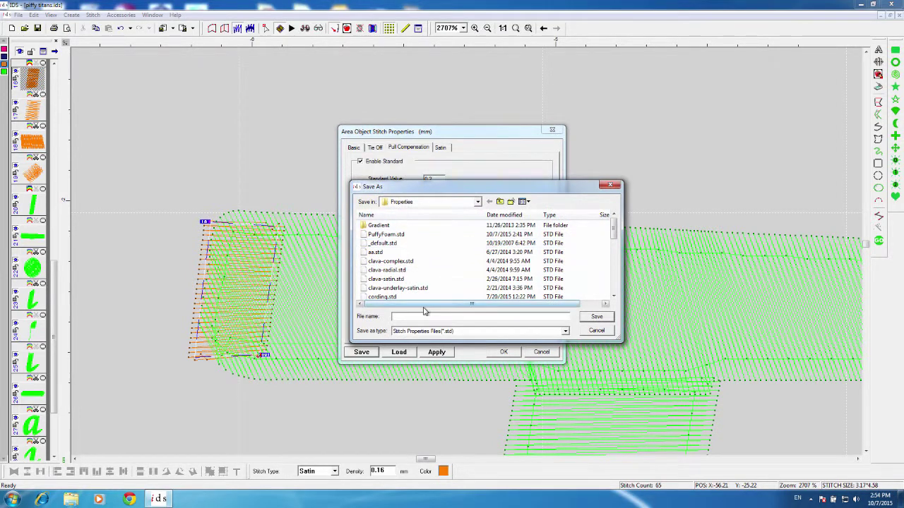
pyautogui.write('yCap')
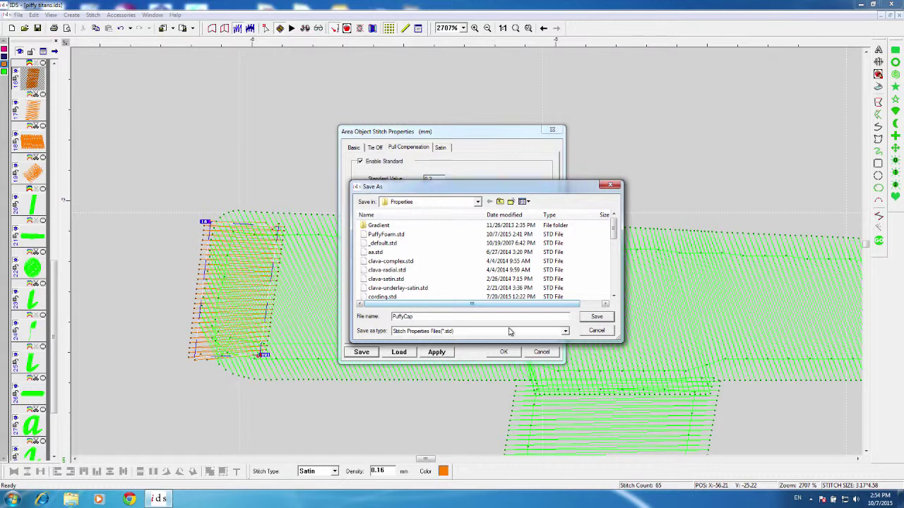
pyautogui.click(596, 318)
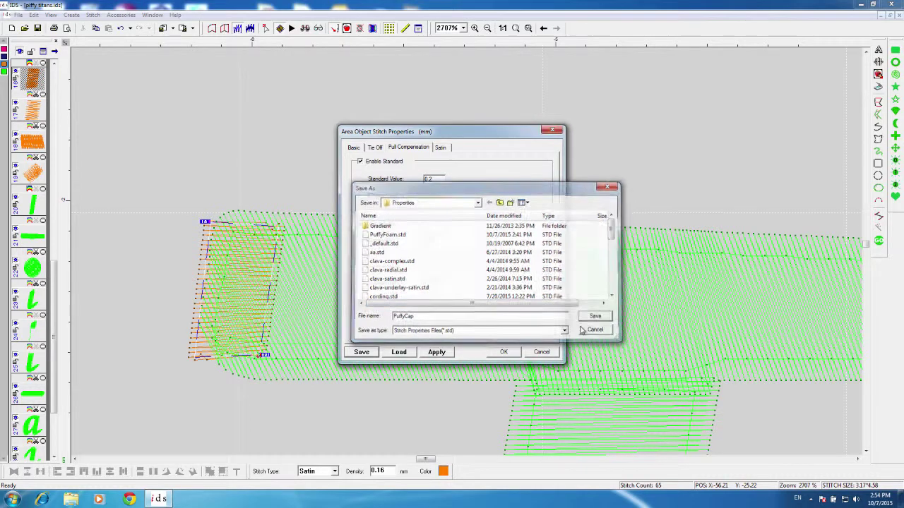
pyautogui.click(513, 355)
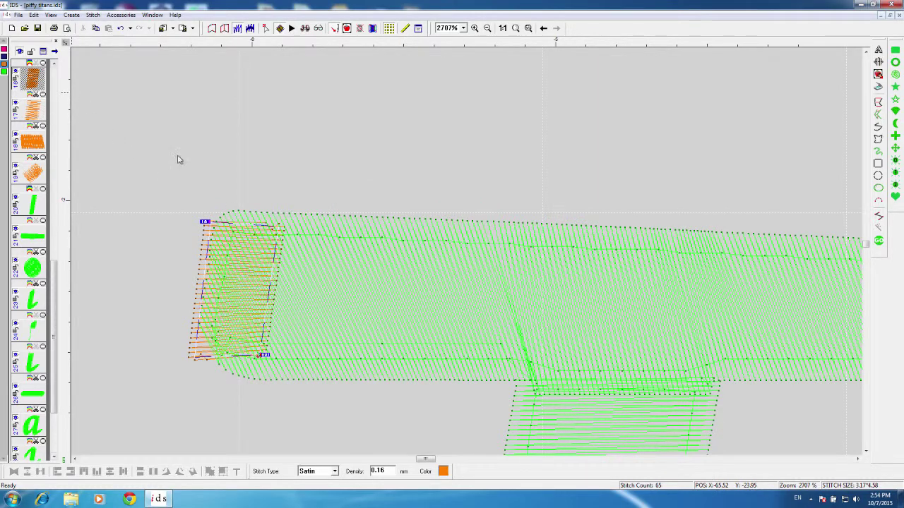
# Step: Load the PuffyCap.std stitch properties for the orange cap at the right end of the T crossbar and apply them
pyautogui.click(39, 109)
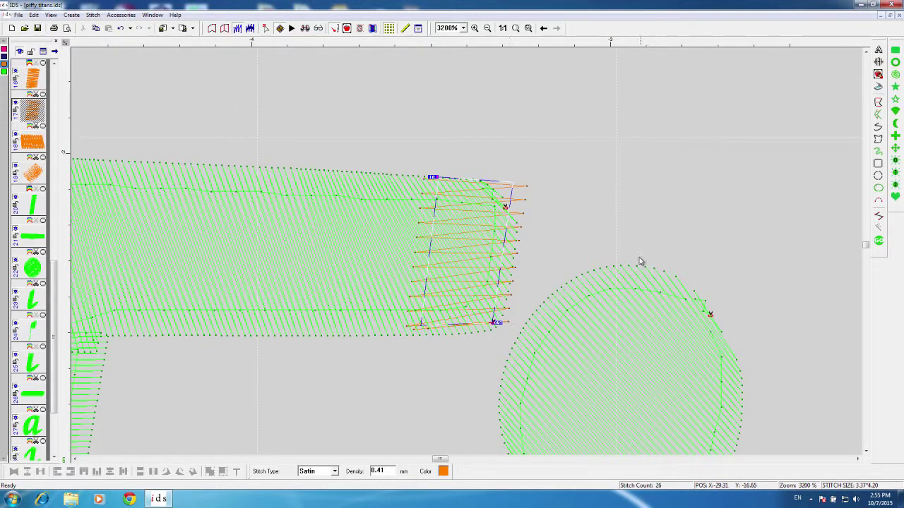
pyautogui.click(418, 29)
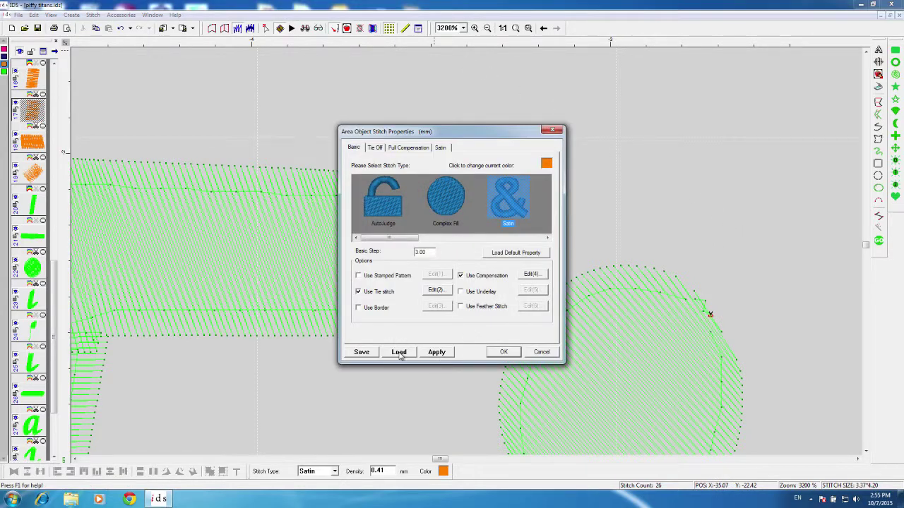
pyautogui.click(400, 353)
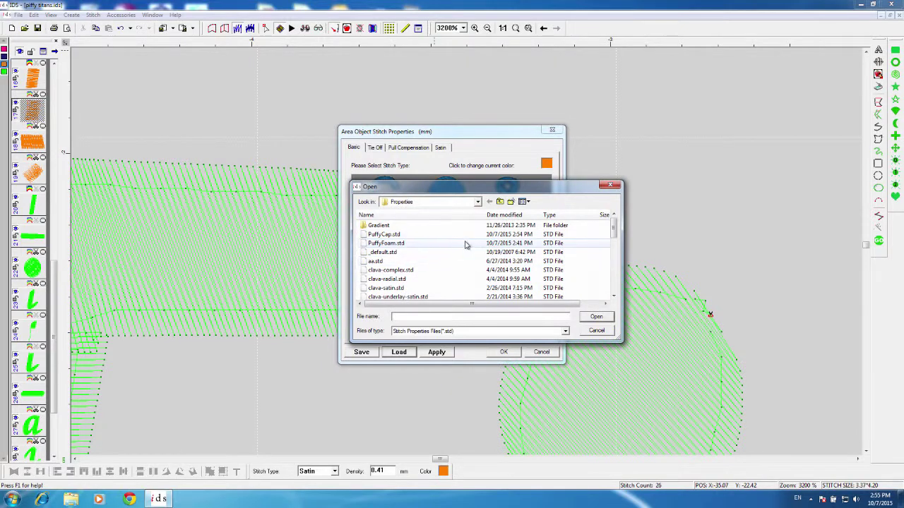
pyautogui.click(439, 236)
pyautogui.click(596, 317)
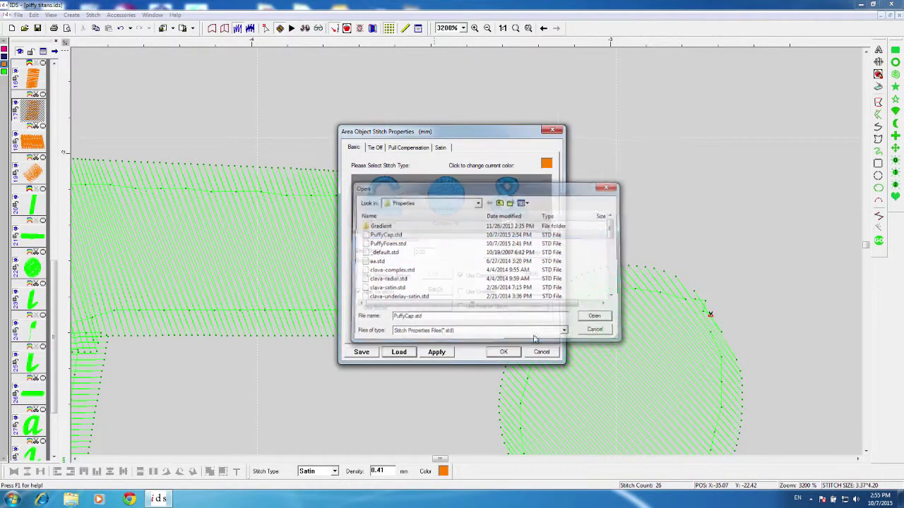
pyautogui.click(437, 351)
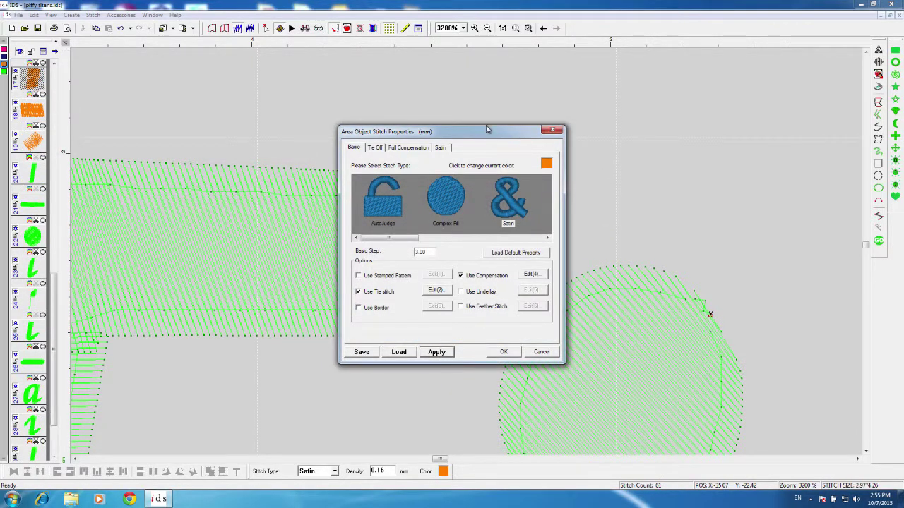
pyautogui.moveTo(486, 129); pyautogui.dragTo(309, 90)
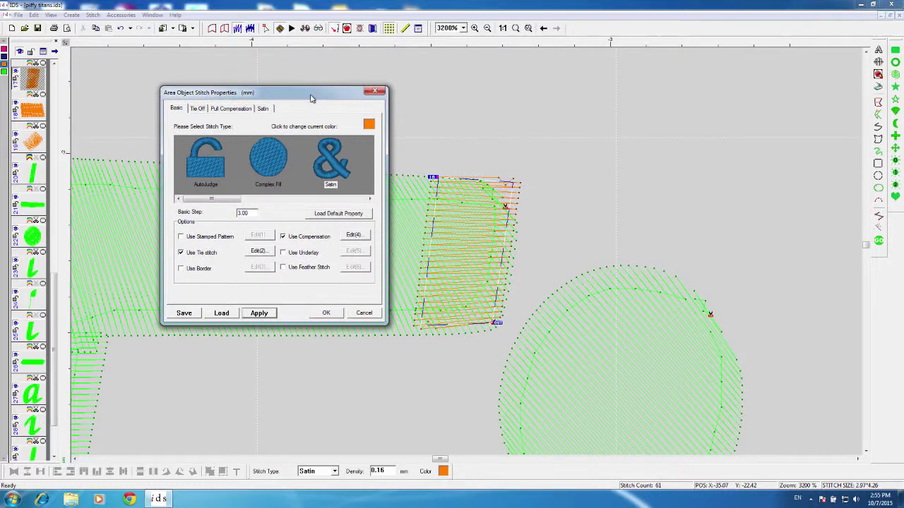
pyautogui.click(327, 314)
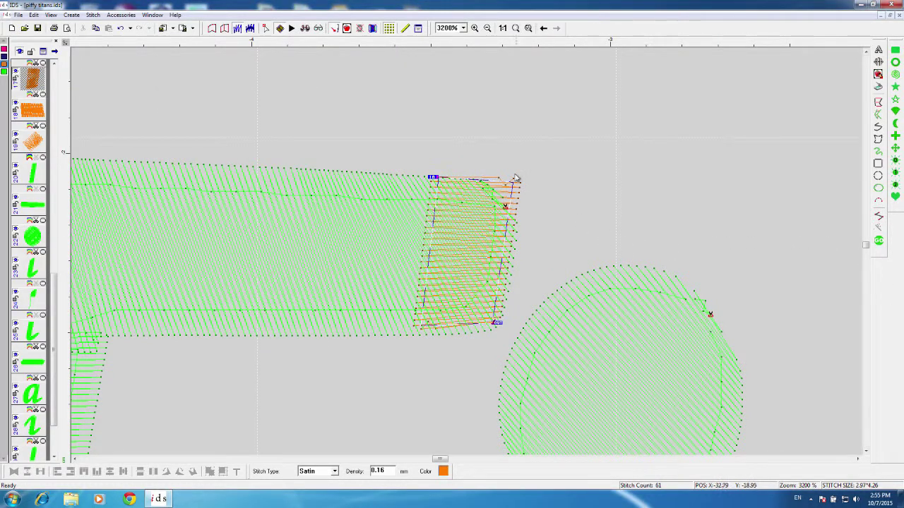
# Step: Move the four outline corners of the right crossbar cap just inside the T's contour and regenerate its stitches
pyautogui.click(212, 28)
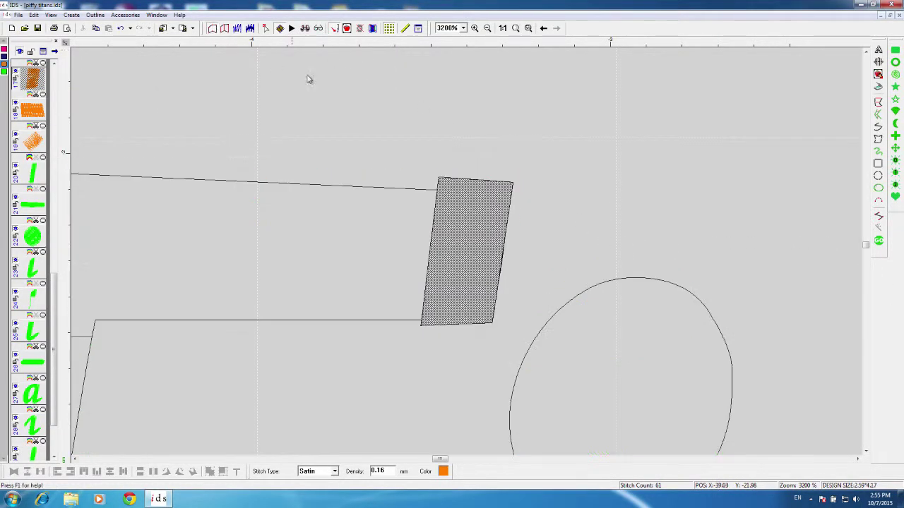
pyautogui.rightClick(473, 216)
pyautogui.click(499, 222)
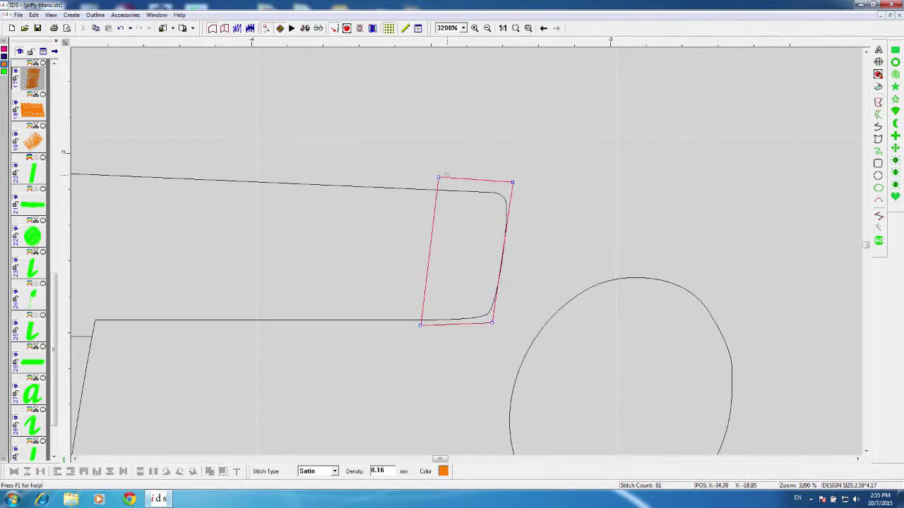
pyautogui.moveTo(437, 177); pyautogui.dragTo(437, 195)
pyautogui.moveTo(512, 182); pyautogui.dragTo(502, 200)
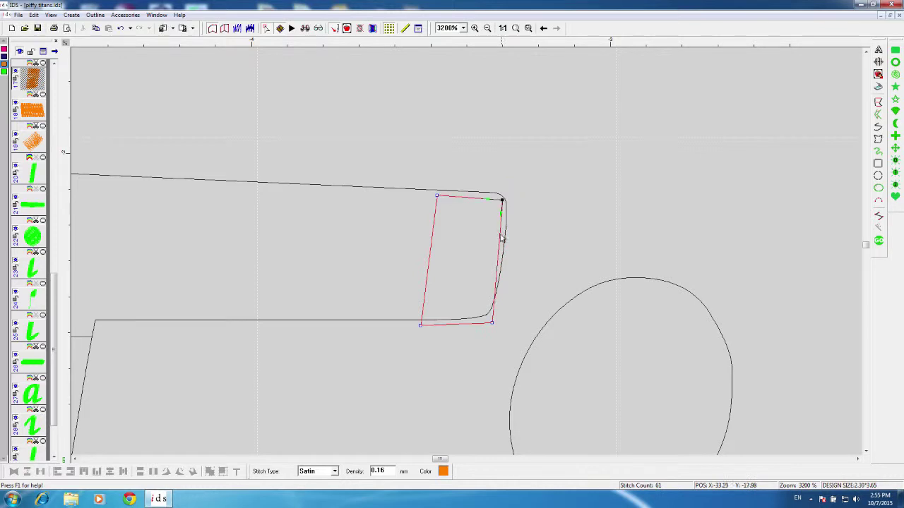
pyautogui.moveTo(493, 326); pyautogui.dragTo(424, 315)
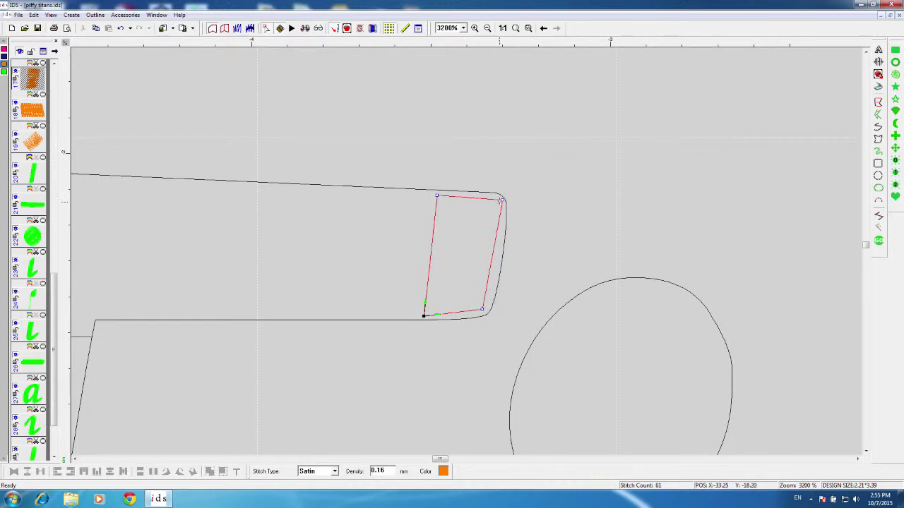
pyautogui.moveTo(503, 202); pyautogui.dragTo(503, 206)
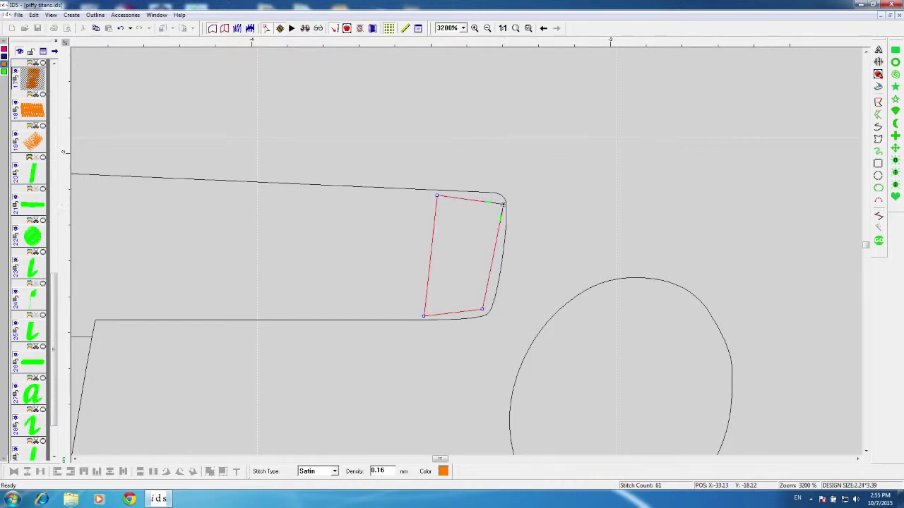
pyautogui.moveTo(481, 310); pyautogui.dragTo(487, 307)
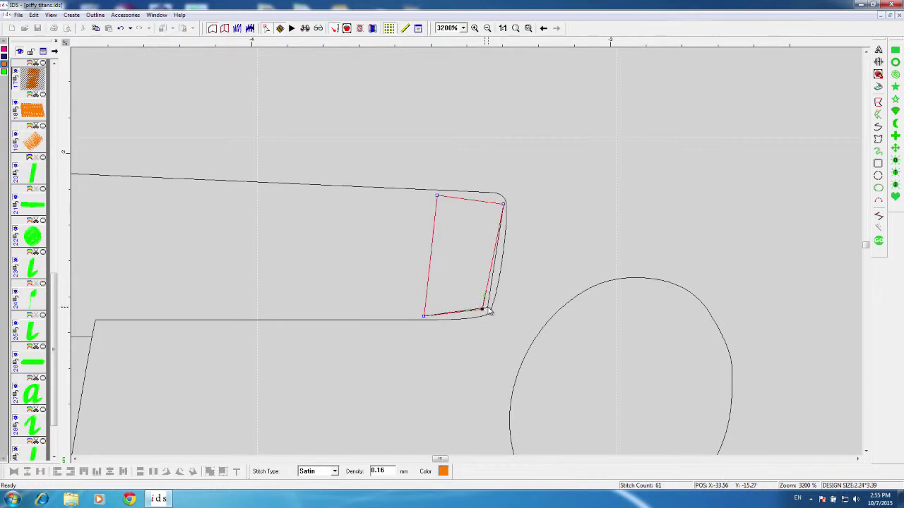
pyautogui.click(879, 241)
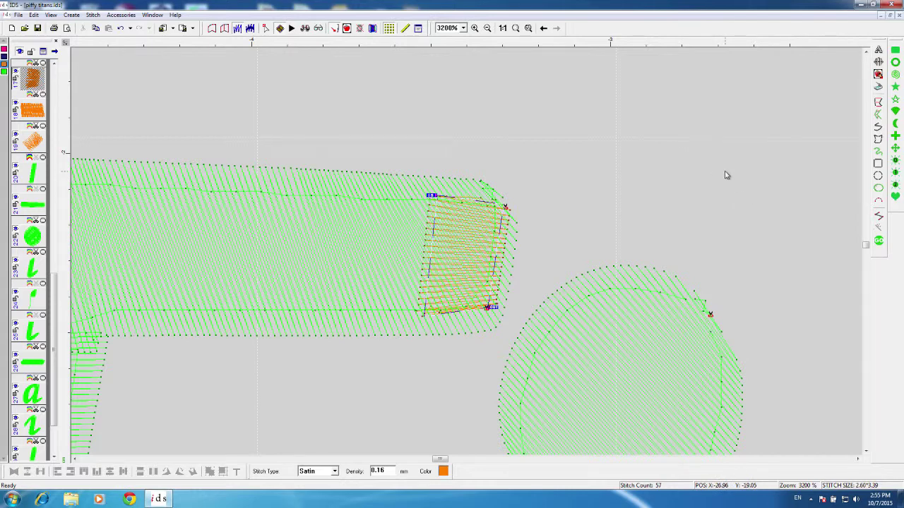
# Step: Realign the stitch angle lines of the orange cap at the upper tip of the s and regenerate its stitches
pyautogui.press('0')
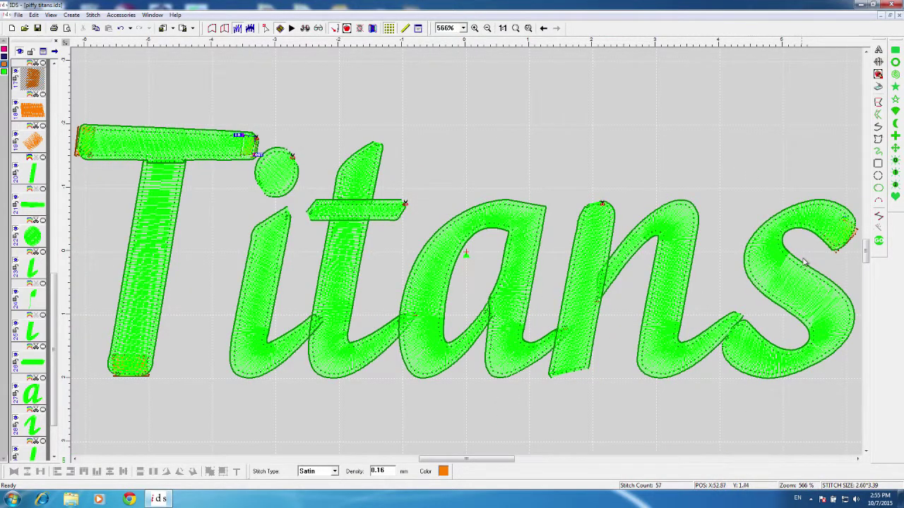
pyautogui.click(855, 233)
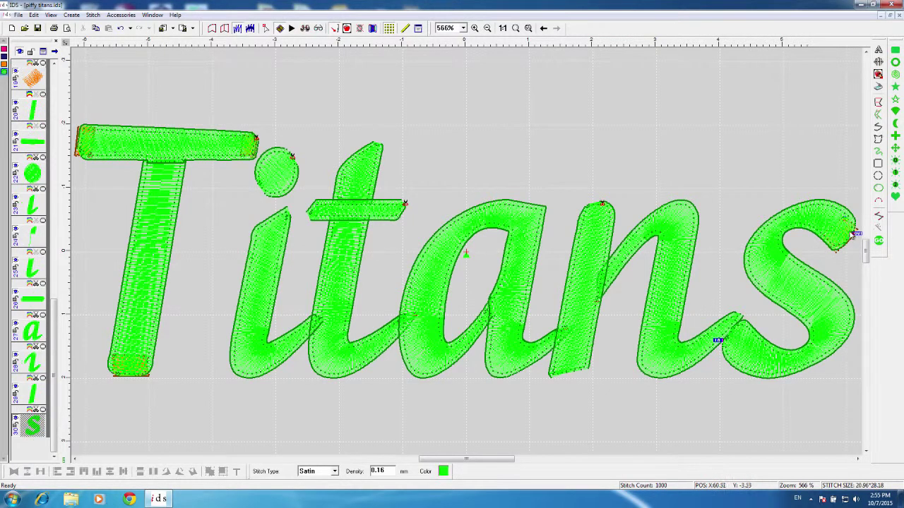
pyautogui.click(39, 83)
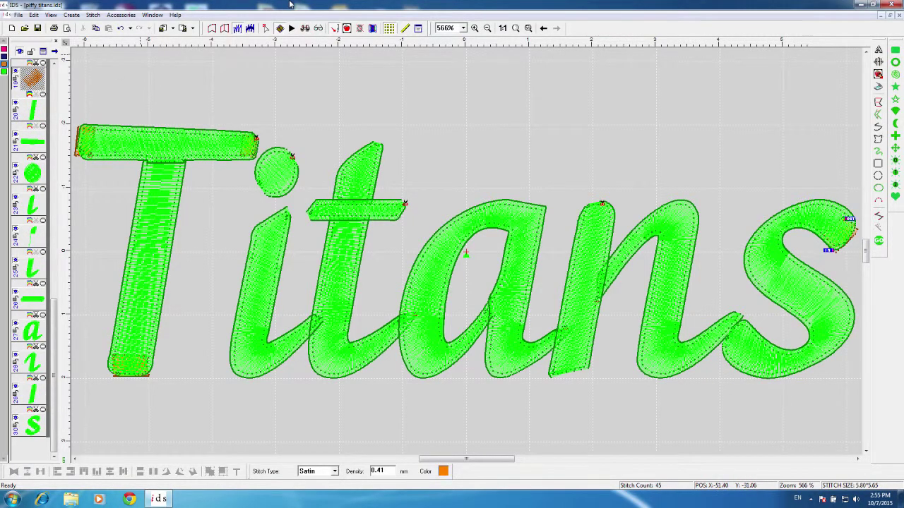
pyautogui.click(474, 28)
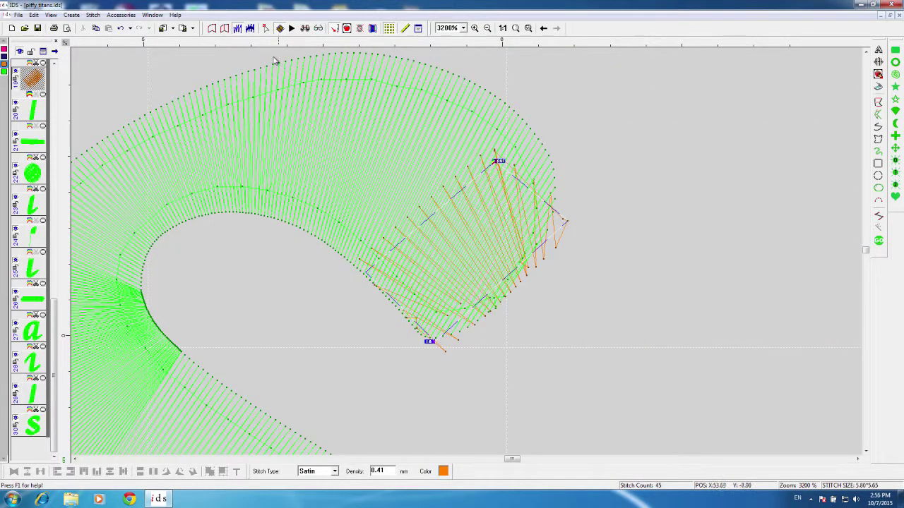
pyautogui.click(224, 28)
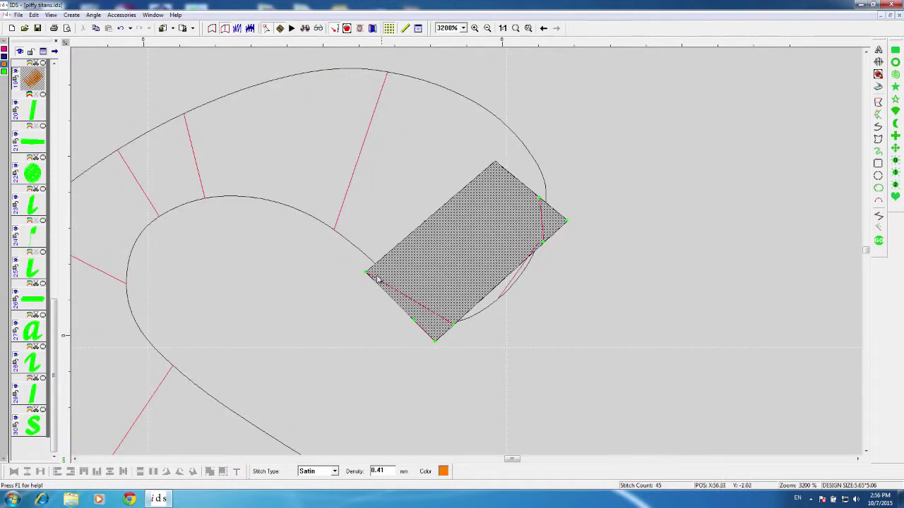
pyautogui.moveTo(365, 272); pyautogui.dragTo(392, 248)
pyautogui.moveTo(539, 201); pyautogui.dragTo(474, 179)
pyautogui.click(878, 240)
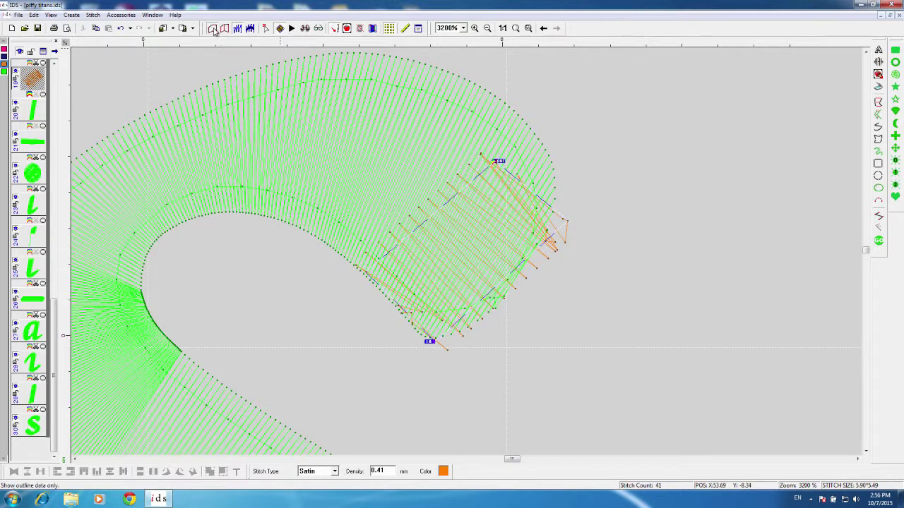
# Step: Pull the s cap's outline corners inside the letter's contour, add a bend point on each long side, and regenerate its stitches
pyautogui.click(213, 28)
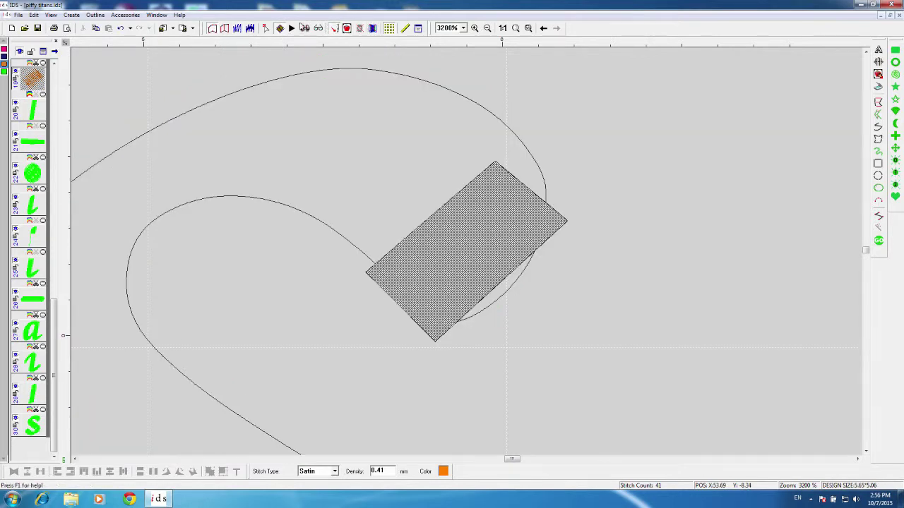
pyautogui.click(266, 29)
pyautogui.moveTo(365, 272); pyautogui.dragTo(385, 253)
pyautogui.moveTo(453, 327); pyautogui.dragTo(450, 314)
pyautogui.moveTo(568, 224); pyautogui.dragTo(540, 216)
pyautogui.moveTo(495, 163); pyautogui.dragTo(509, 153)
pyautogui.click(505, 275)
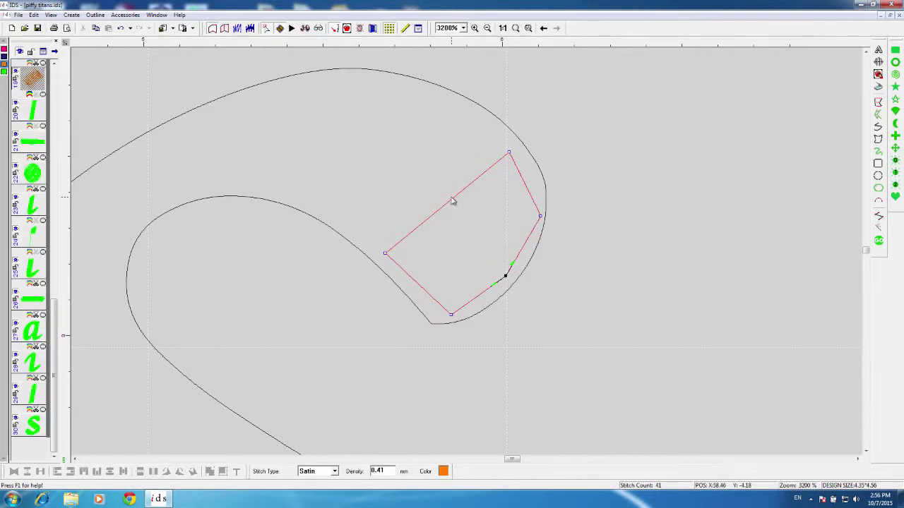
pyautogui.moveTo(452, 201); pyautogui.dragTo(446, 193)
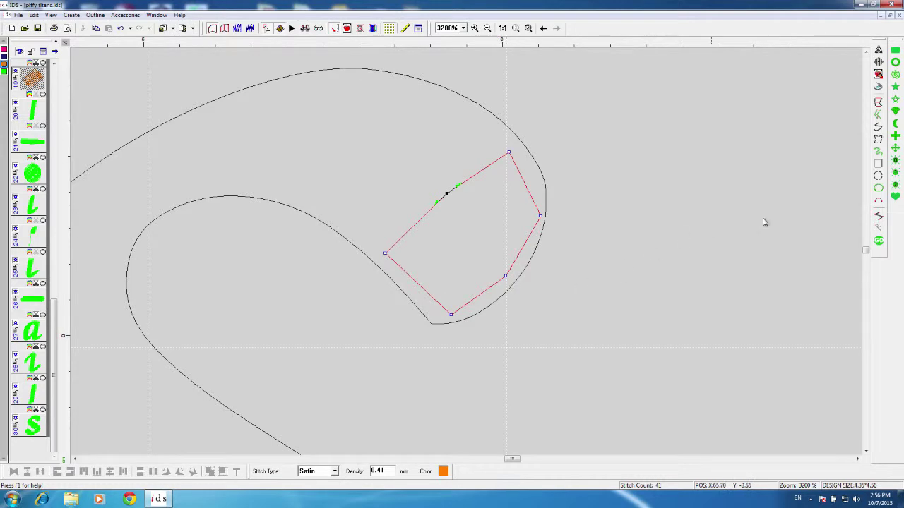
pyautogui.click(878, 241)
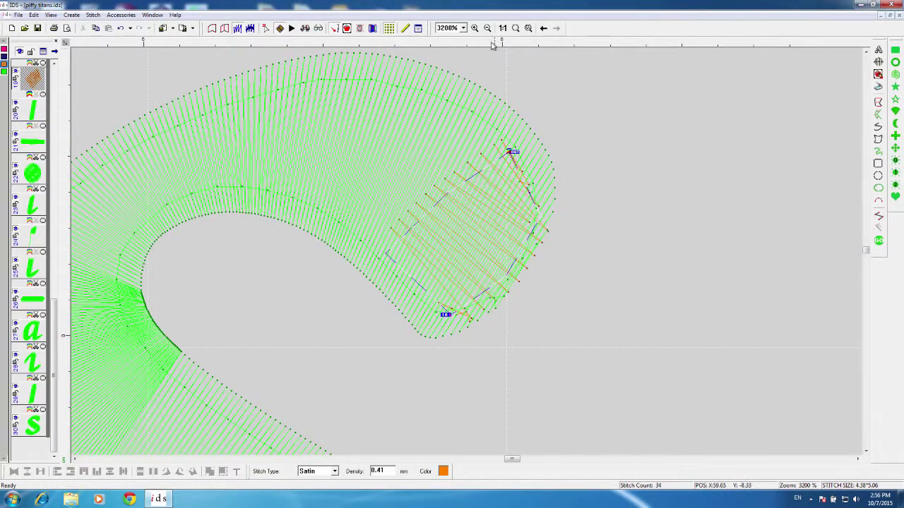
# Step: Load the PuffyCap.std stitch properties for the orange s cap and apply them
pyautogui.click(418, 28)
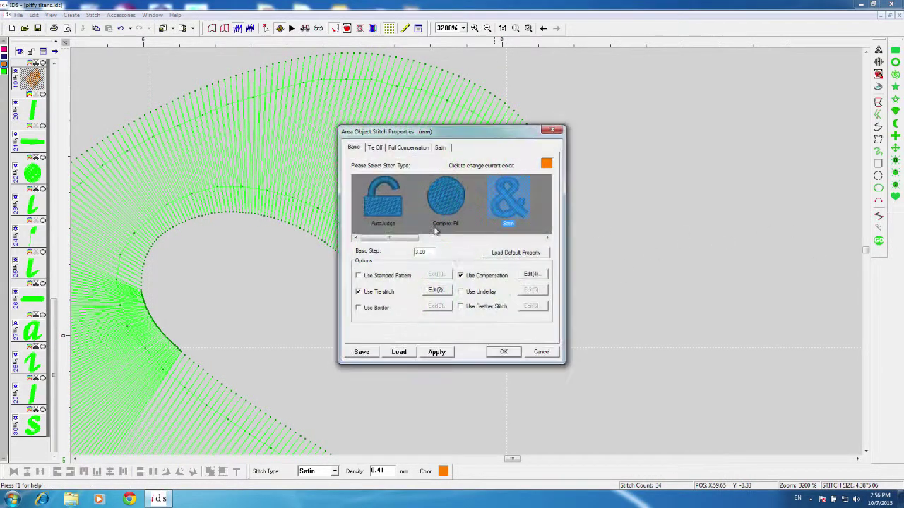
pyautogui.click(399, 352)
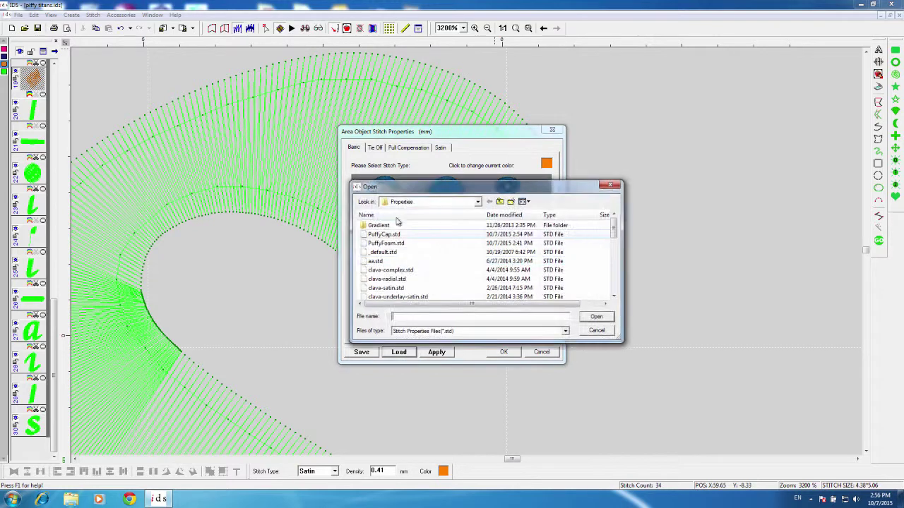
pyautogui.click(385, 235)
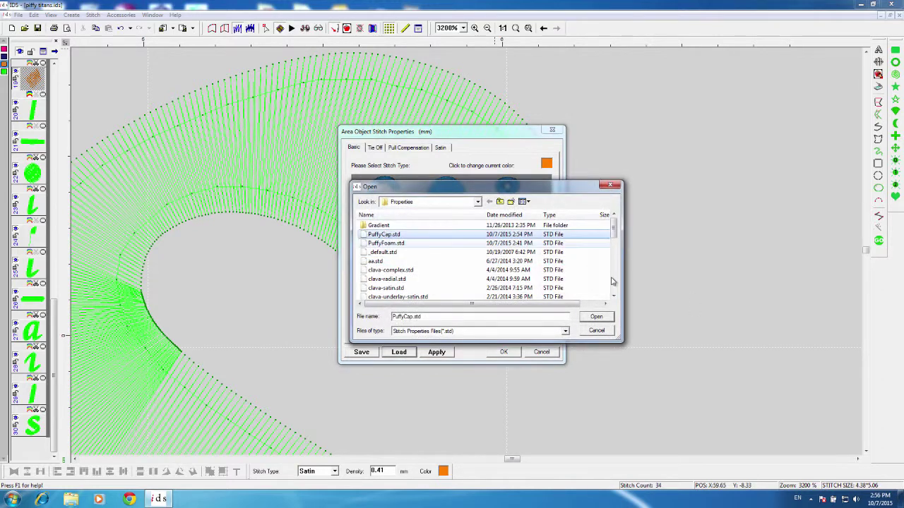
pyautogui.click(596, 316)
pyautogui.click(438, 353)
pyautogui.click(505, 353)
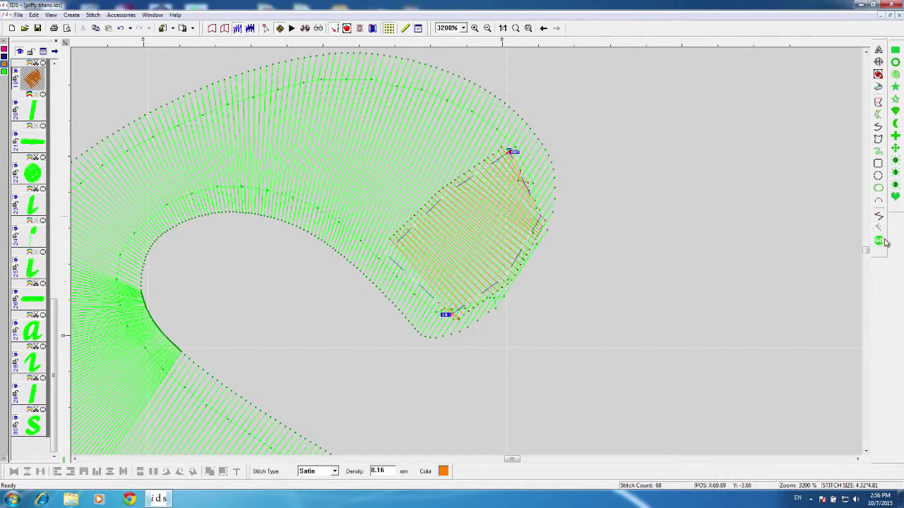
pyautogui.click(713, 307)
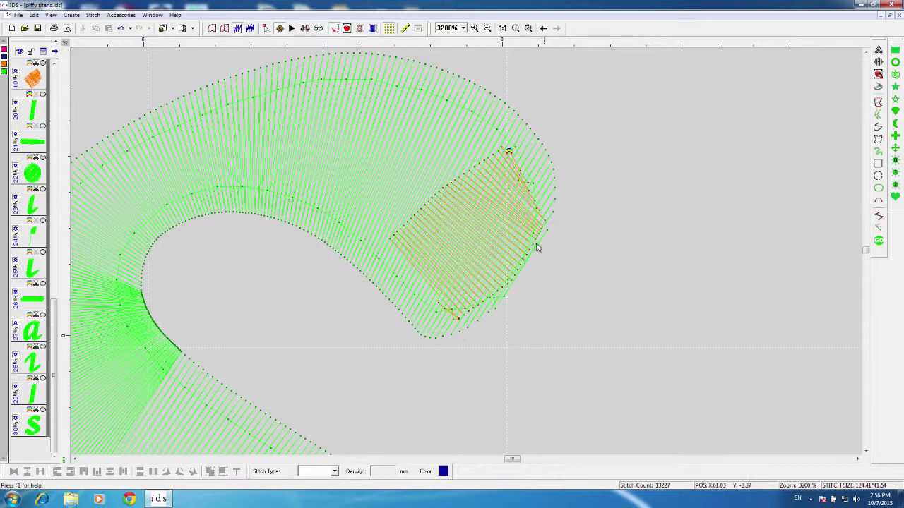
# Step: Refit the s cap's outline closer to the rounded tip, adding a point on its outer edge, and regenerate the stitches
pyautogui.click(213, 29)
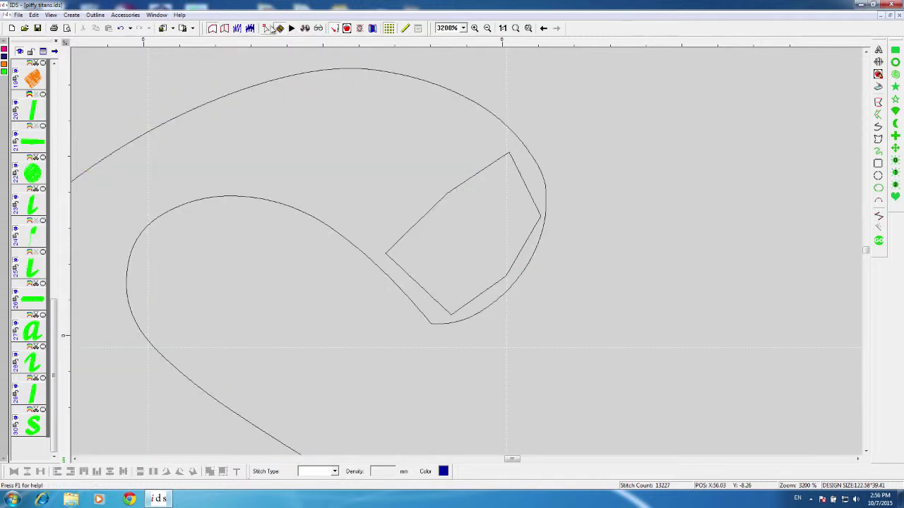
pyautogui.click(487, 236)
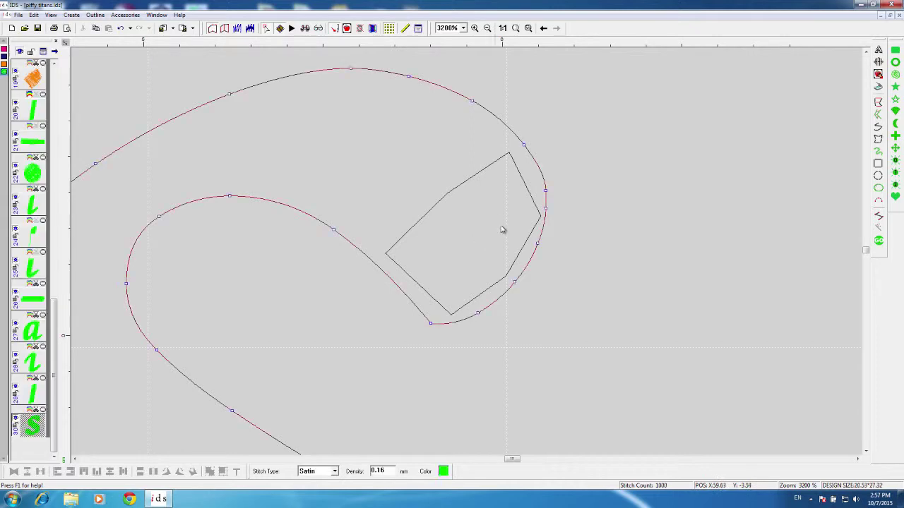
pyautogui.moveTo(636, 366); pyautogui.dragTo(355, 114)
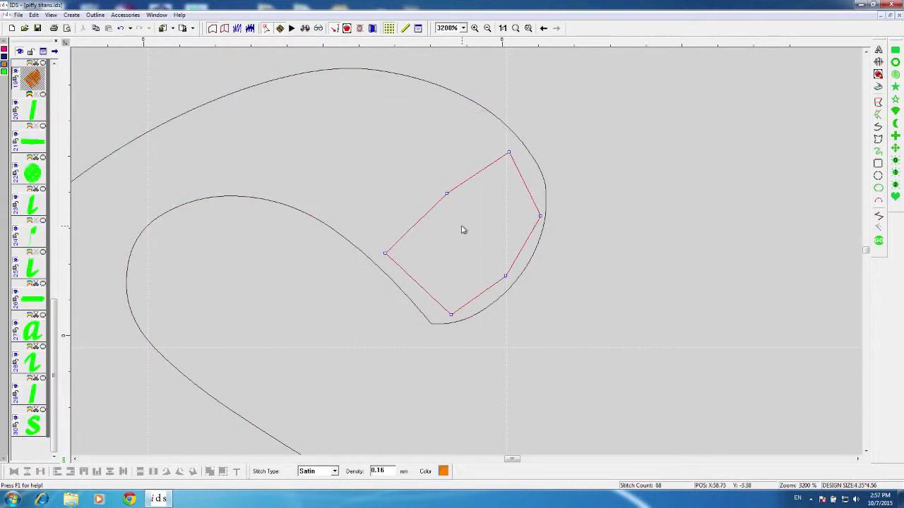
pyautogui.moveTo(508, 152); pyautogui.dragTo(520, 147)
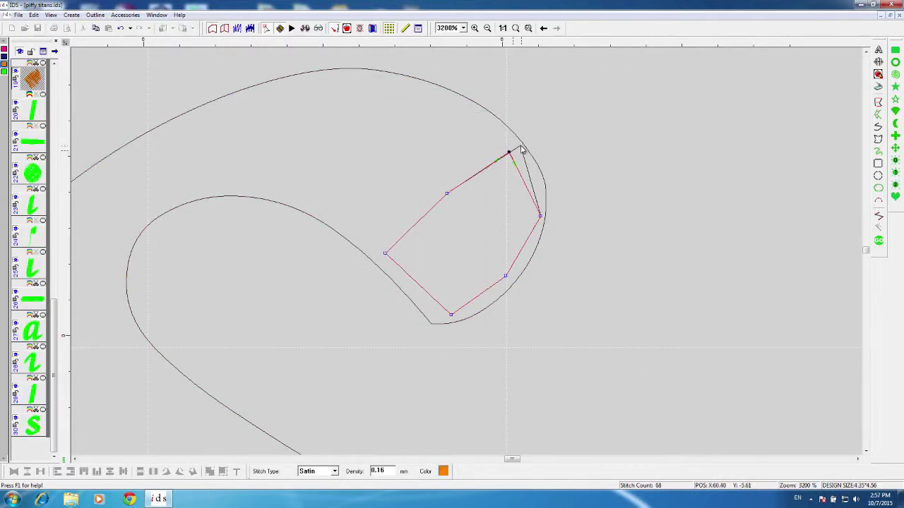
pyautogui.click(541, 215)
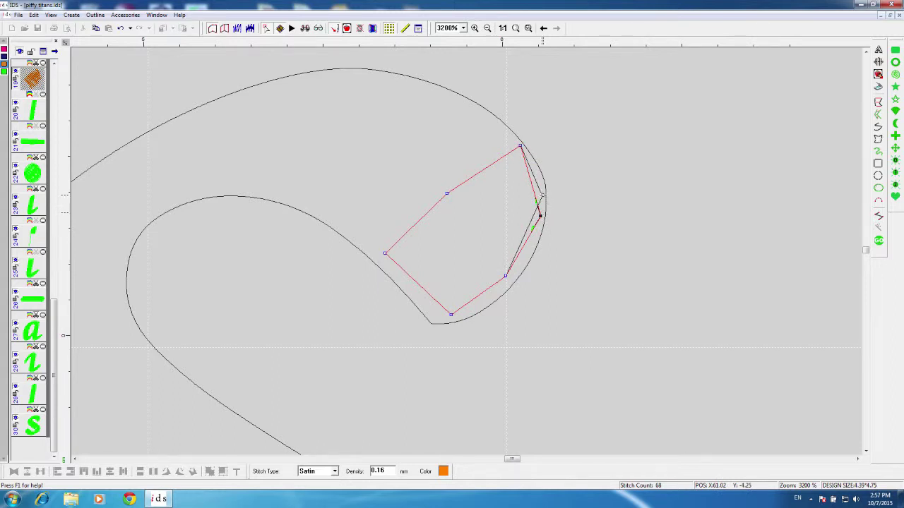
pyautogui.moveTo(542, 194); pyautogui.dragTo(542, 194)
pyautogui.moveTo(506, 275); pyautogui.dragTo(532, 240)
pyautogui.moveTo(449, 313); pyautogui.dragTo(469, 313)
pyautogui.click(500, 280)
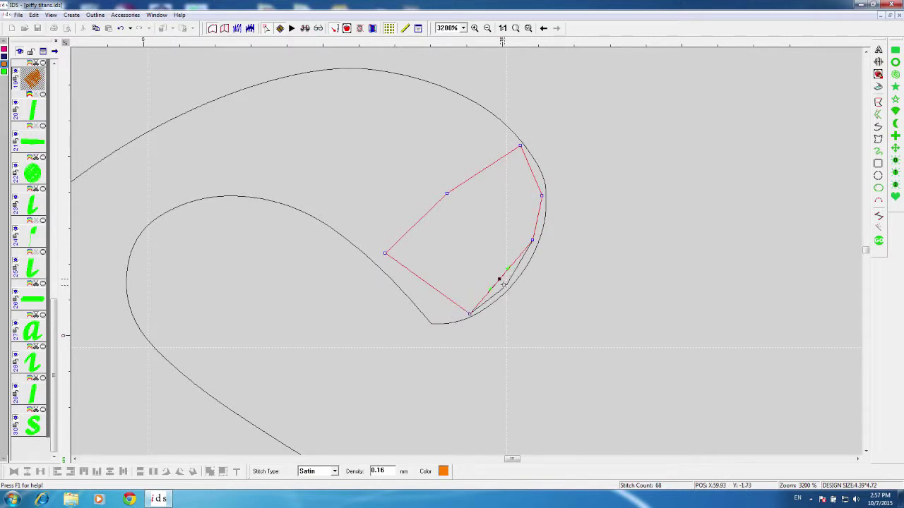
pyautogui.moveTo(500, 279); pyautogui.dragTo(506, 286)
pyautogui.moveTo(386, 253)
pyautogui.mouseDown()
pyautogui.moveTo(412, 232)
pyautogui.moveTo(398, 246)
pyautogui.mouseUp()
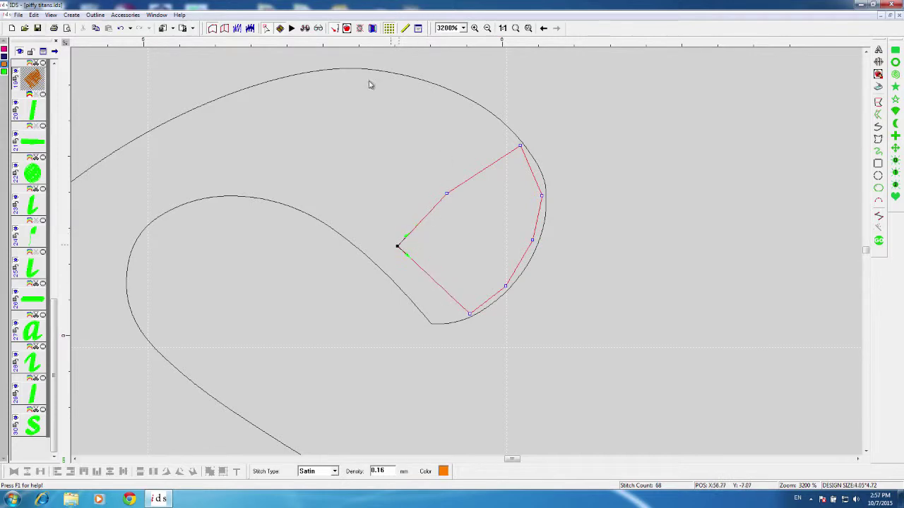
pyautogui.click(225, 28)
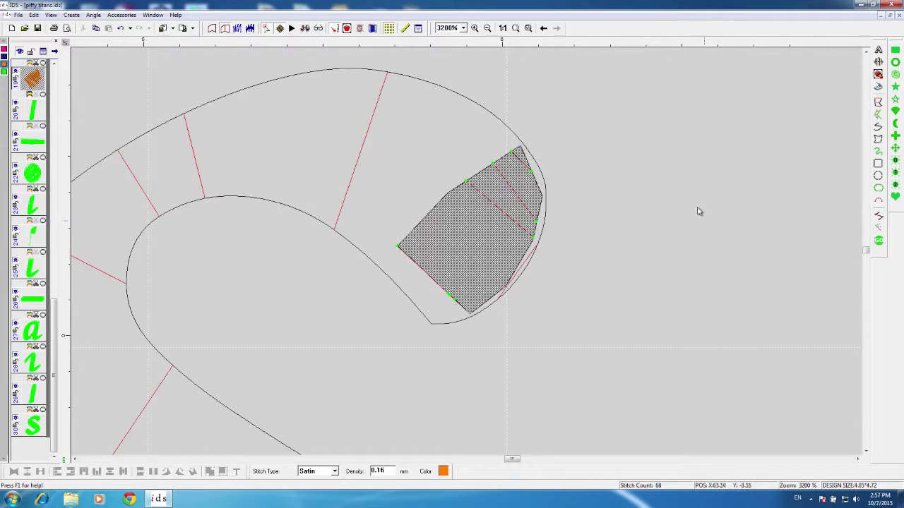
pyautogui.click(878, 240)
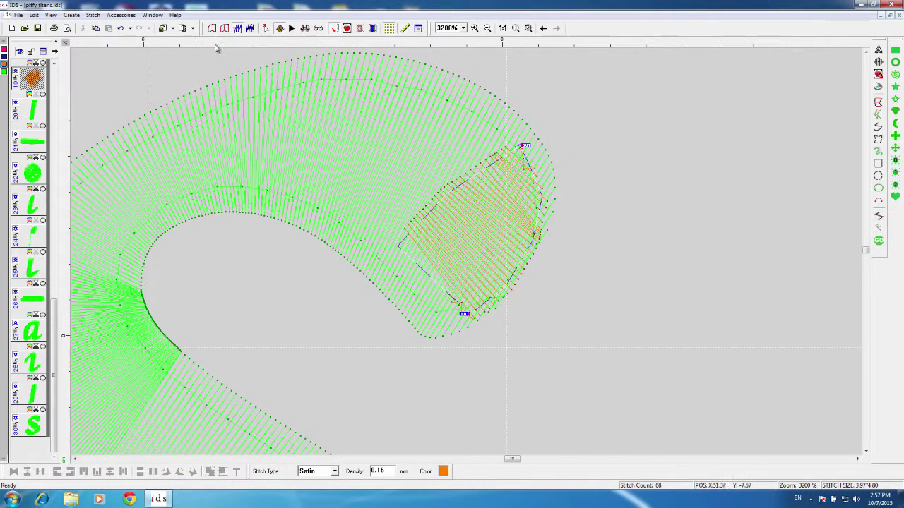
# Step: Move the s cap's angle line ends to its lower corner, outer edge and upper tip, and regenerate the stitches
pyautogui.click(225, 28)
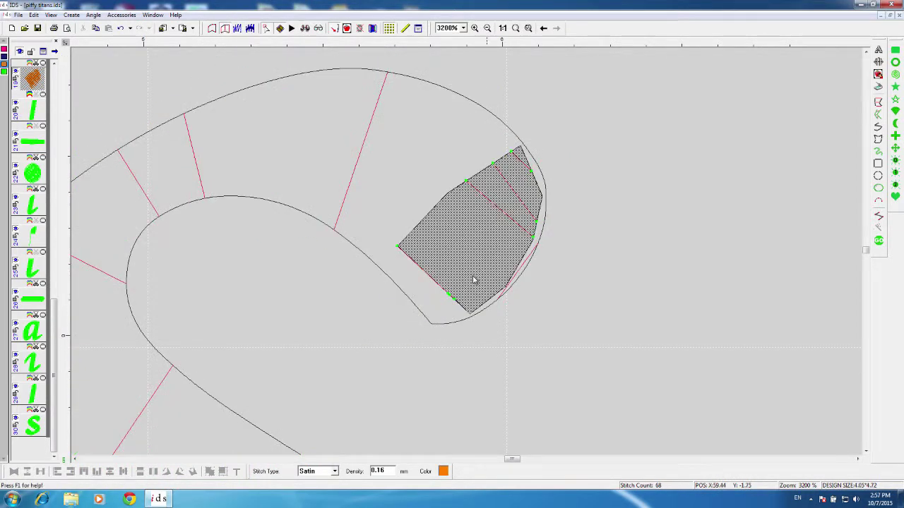
pyautogui.click(470, 313)
pyautogui.click(530, 246)
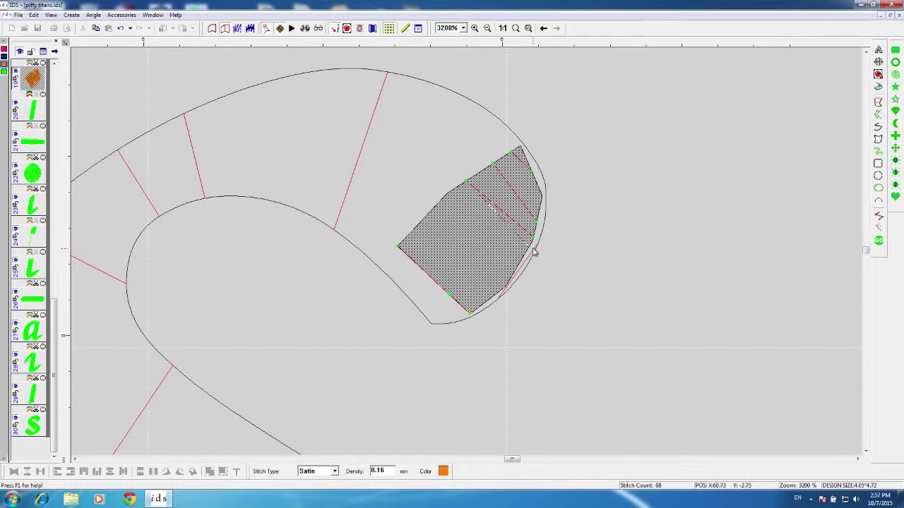
pyautogui.click(520, 147)
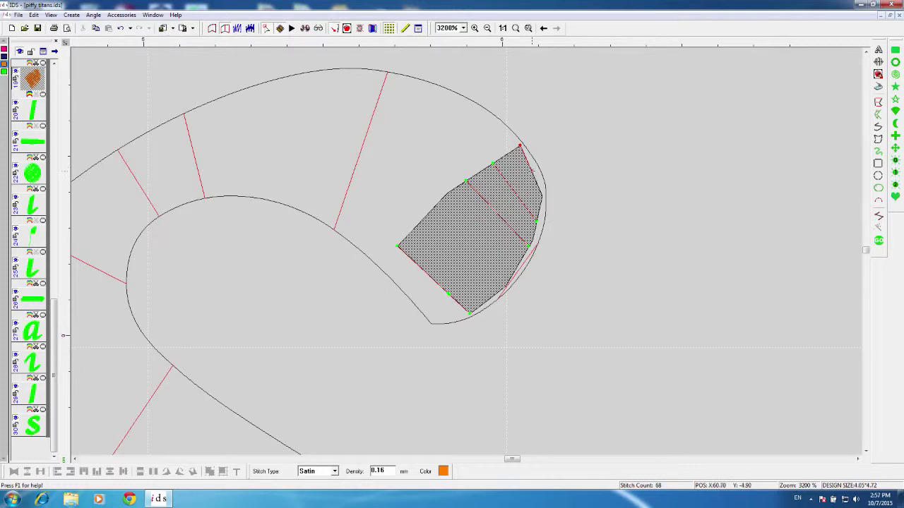
pyautogui.click(542, 200)
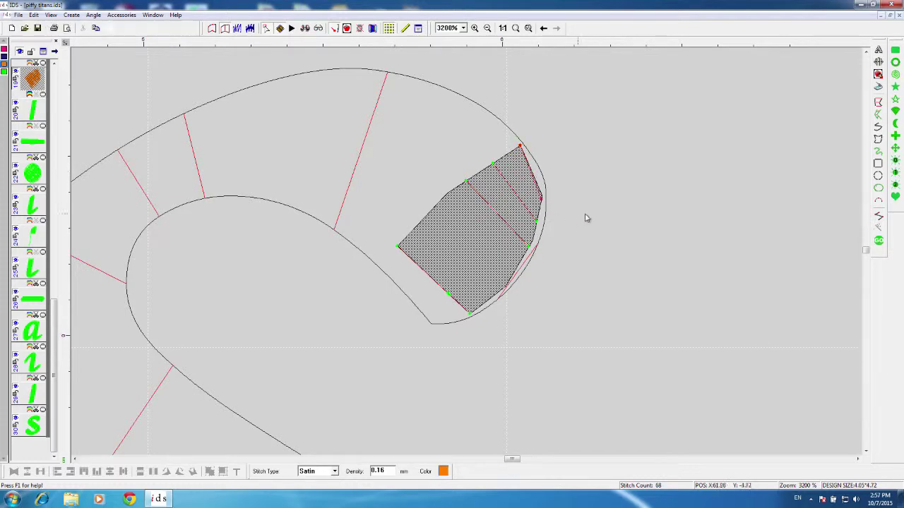
pyautogui.click(878, 241)
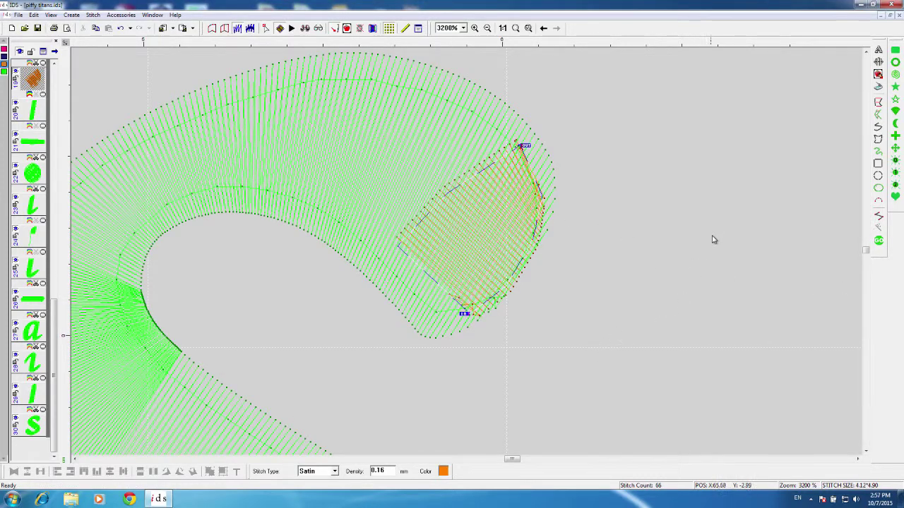
pyautogui.click(840, 239)
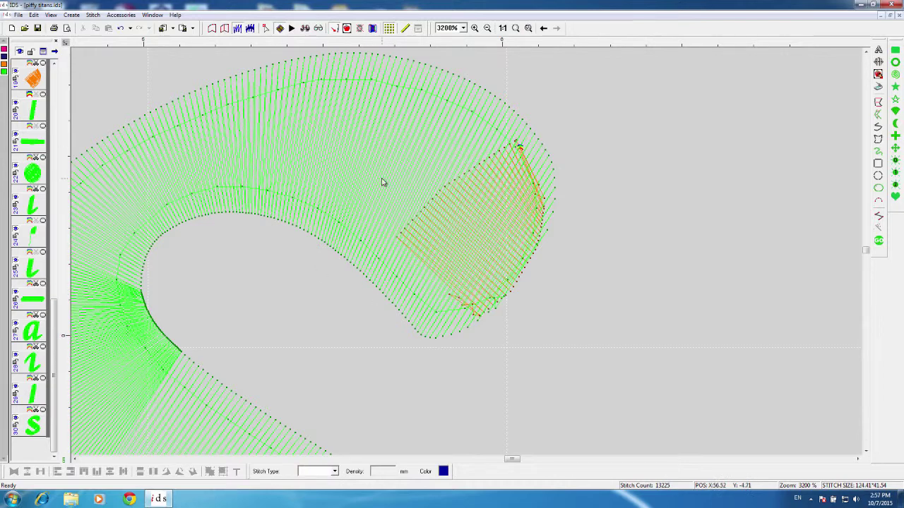
# Step: Make all invisible objects of the whole Titans design visible again and display it in the realistic stitch preview
pyautogui.press('0')
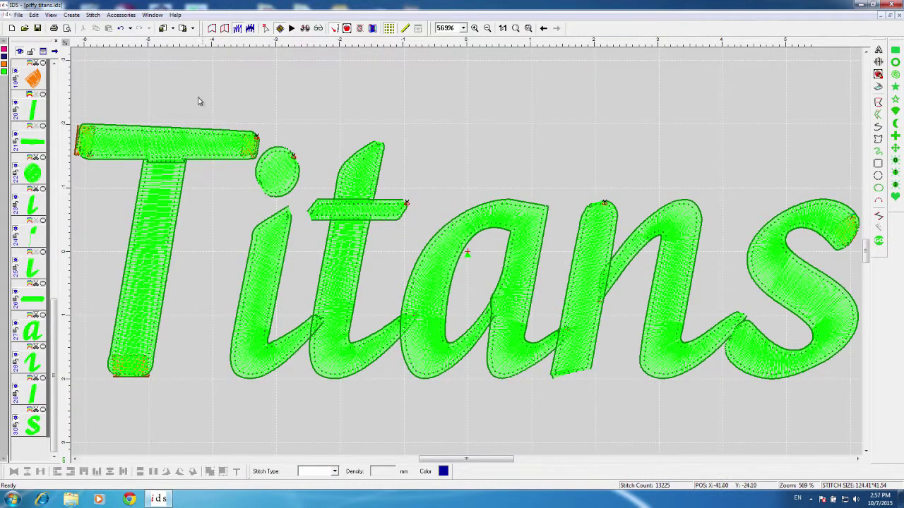
pyautogui.click(55, 53)
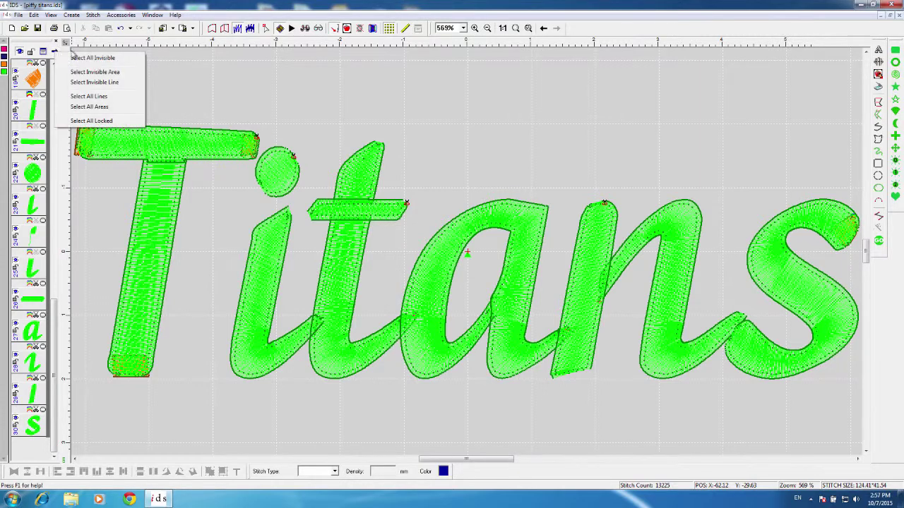
pyautogui.click(79, 59)
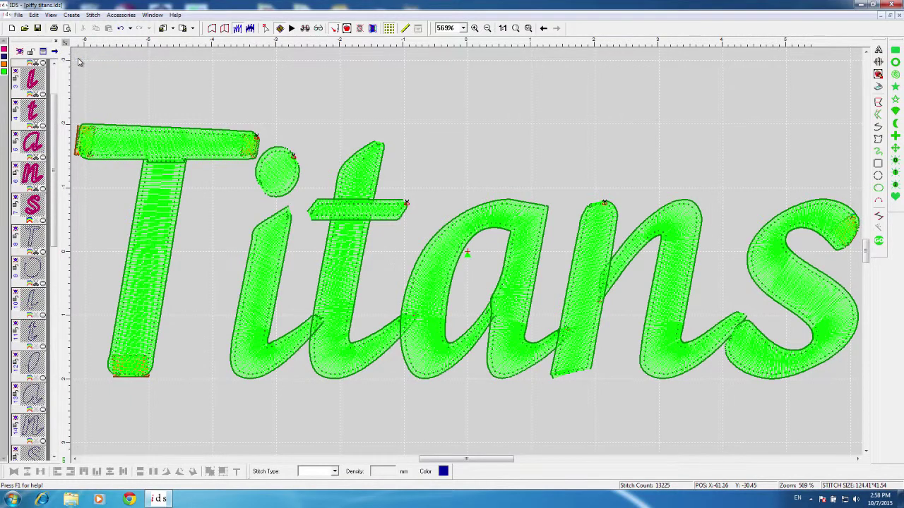
pyautogui.click(20, 52)
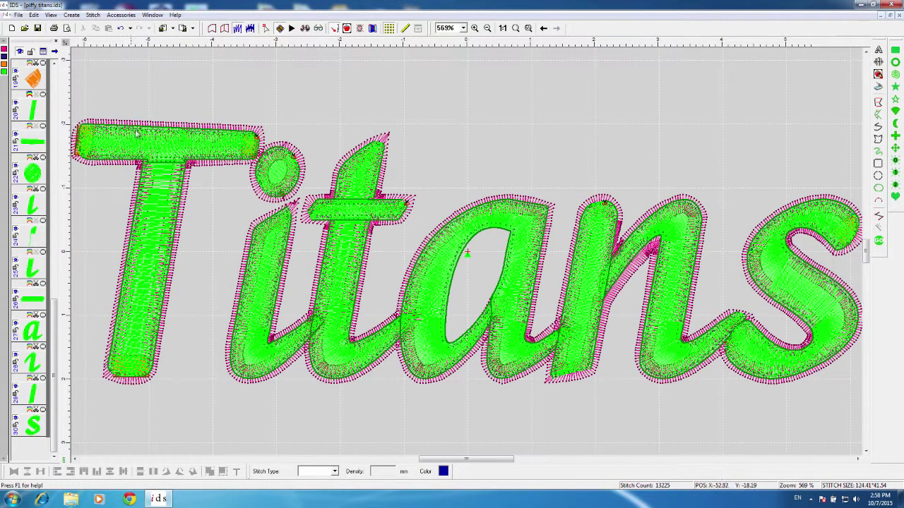
pyautogui.click(305, 28)
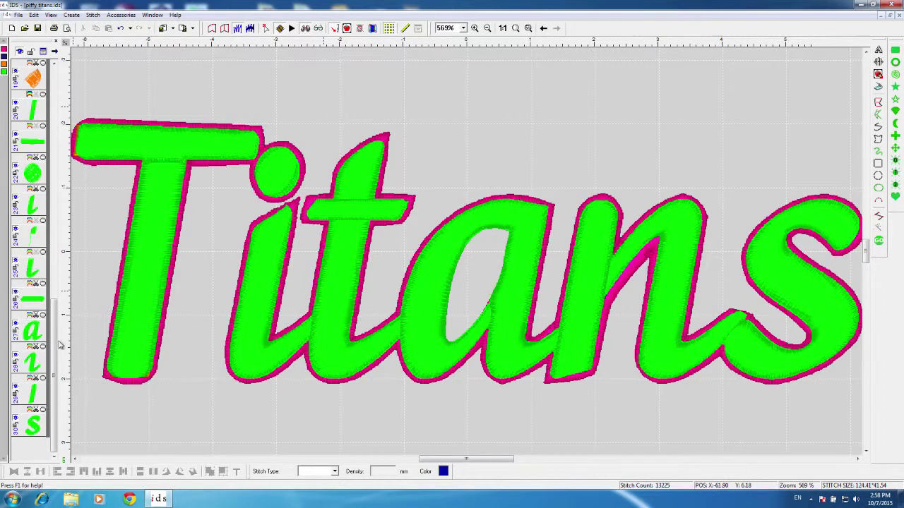
# Step: Select the seven magenta satin border objects of the Titans letters and apply a standard pull compensation of 0.6 mm to them
pyautogui.moveTo(52, 339); pyautogui.dragTo(54, 94)
pyautogui.click(34, 82)
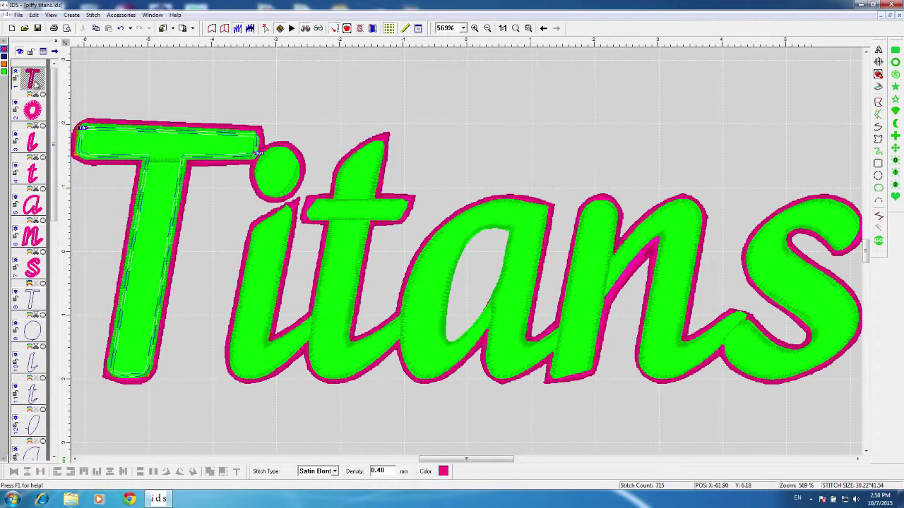
pyautogui.keyDown('shift'); pyautogui.click(27, 148); pyautogui.keyUp('shift')
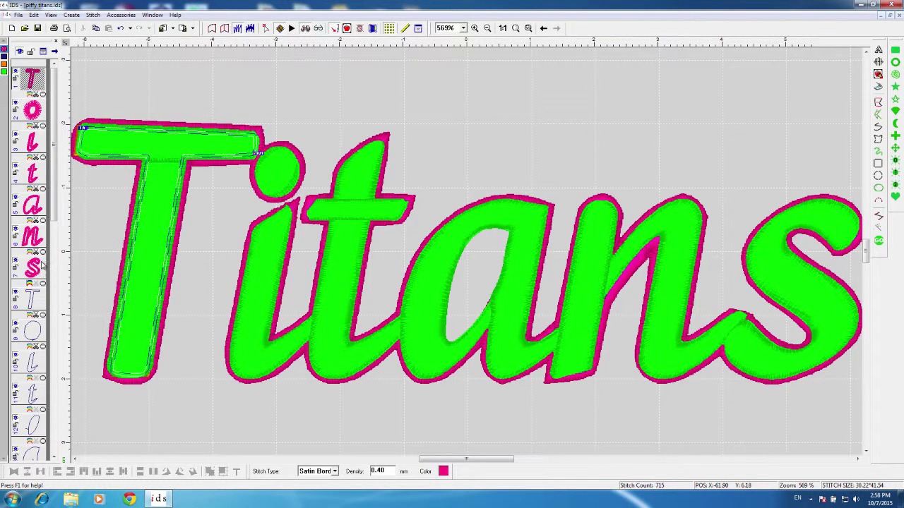
pyautogui.keyDown('shift'); pyautogui.click(41, 267); pyautogui.keyUp('shift')
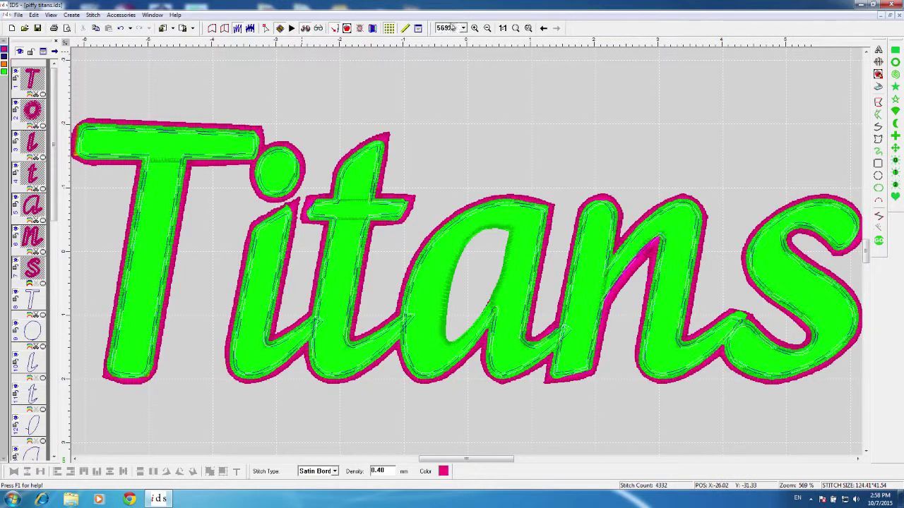
pyautogui.click(405, 28)
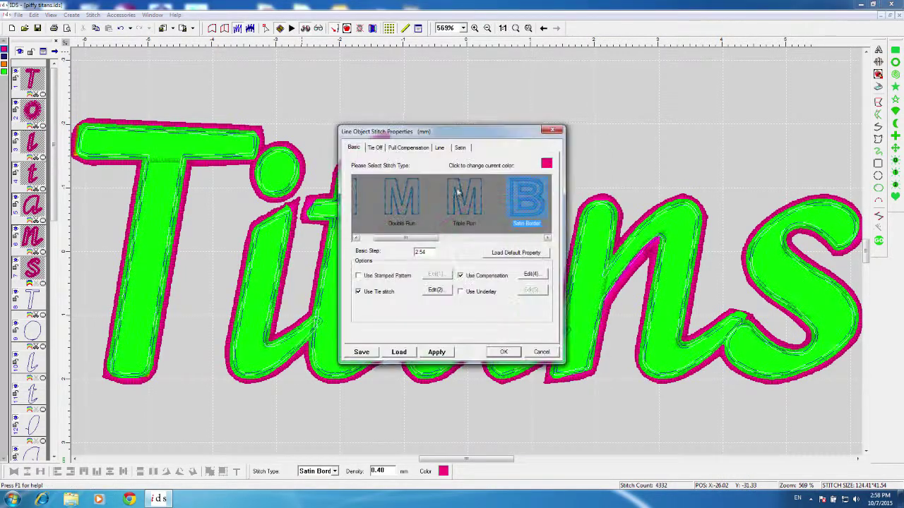
pyautogui.click(408, 147)
pyautogui.doubleClick(428, 179)
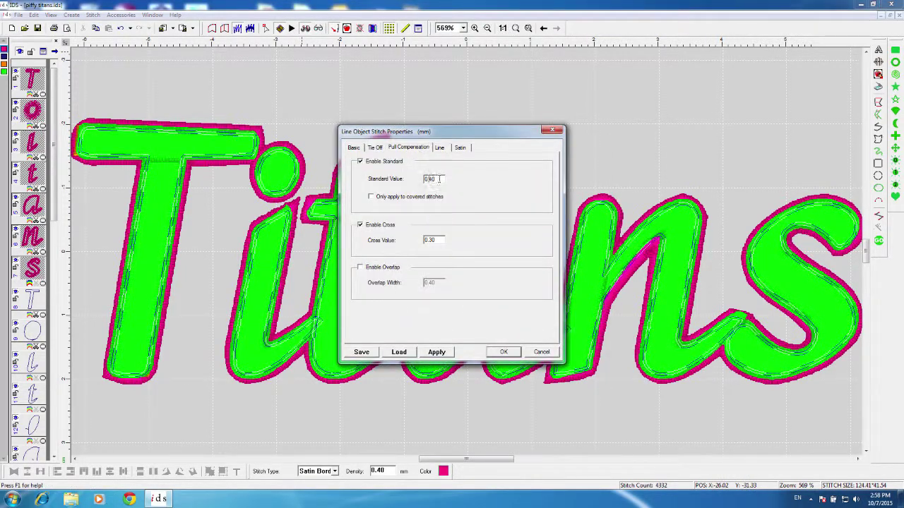
pyautogui.write('0.6')
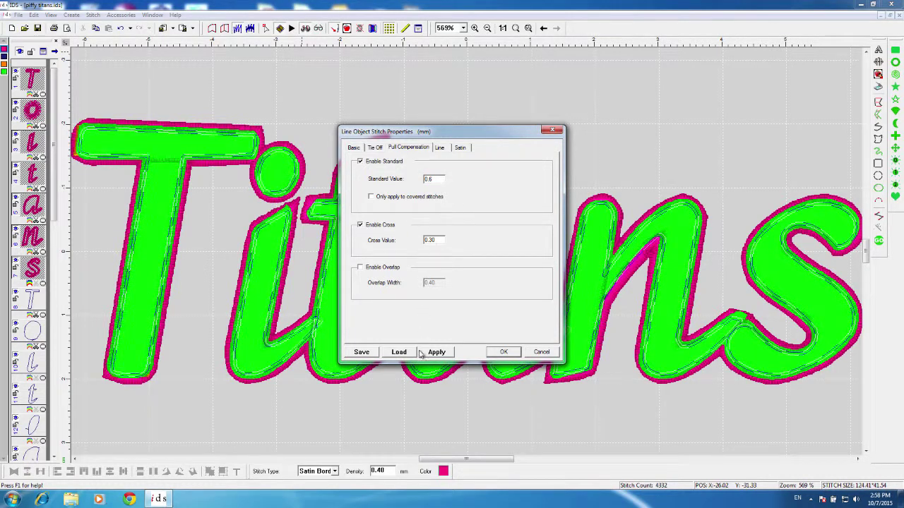
pyautogui.click(437, 351)
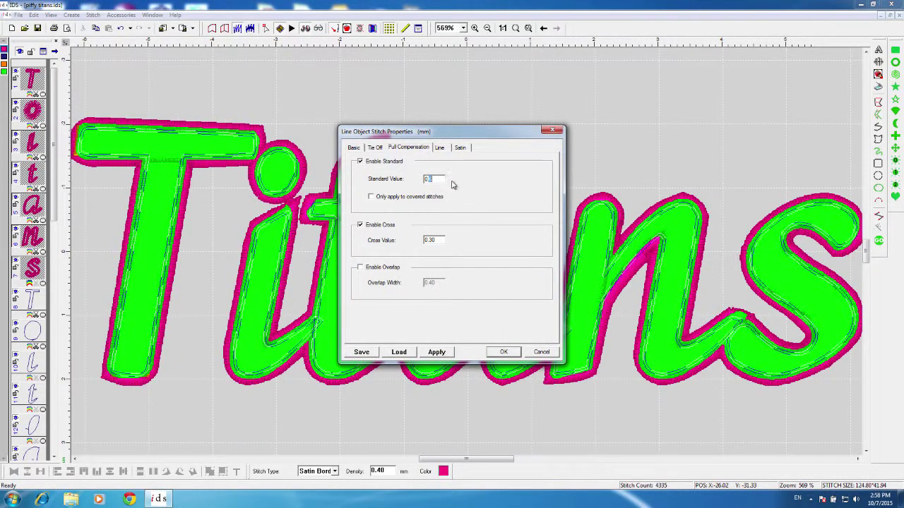
# Step: Increase the standard pull compensation of the magenta letter borders to 0.75 mm, apply it and accept the stitch properties
pyautogui.write('7')
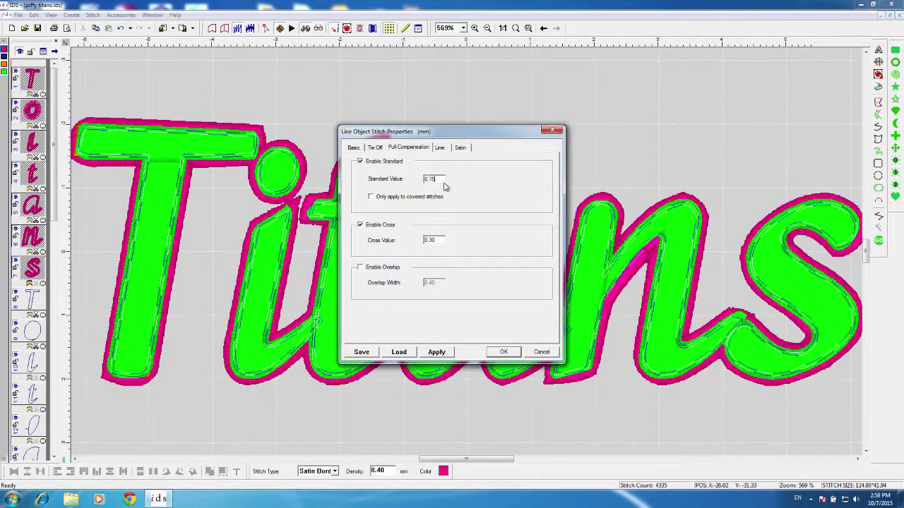
pyautogui.write('5')
pyautogui.click(436, 351)
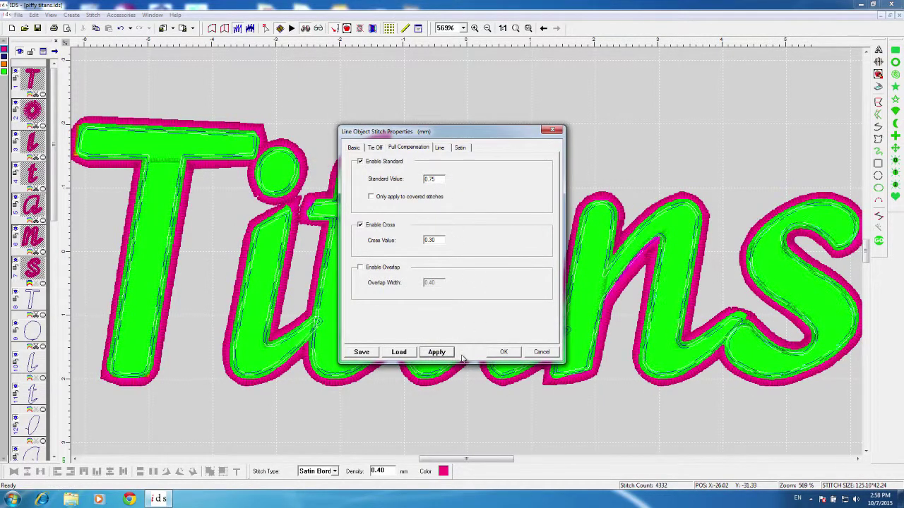
pyautogui.click(504, 351)
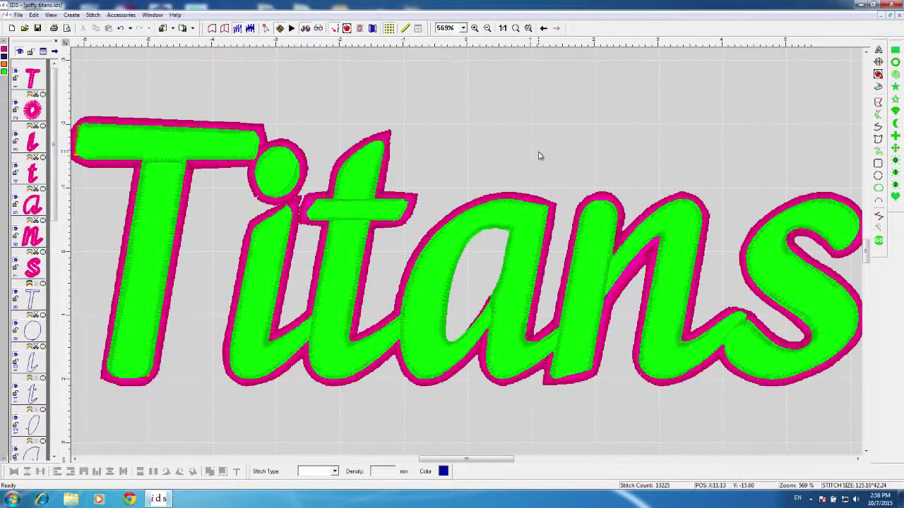
# Step: Select the whole Titans lettering and shift the T about 11 mm left along the baseline, away from the i
pyautogui.click(489, 28)
pyautogui.click(432, 298)
pyautogui.click(433, 300)
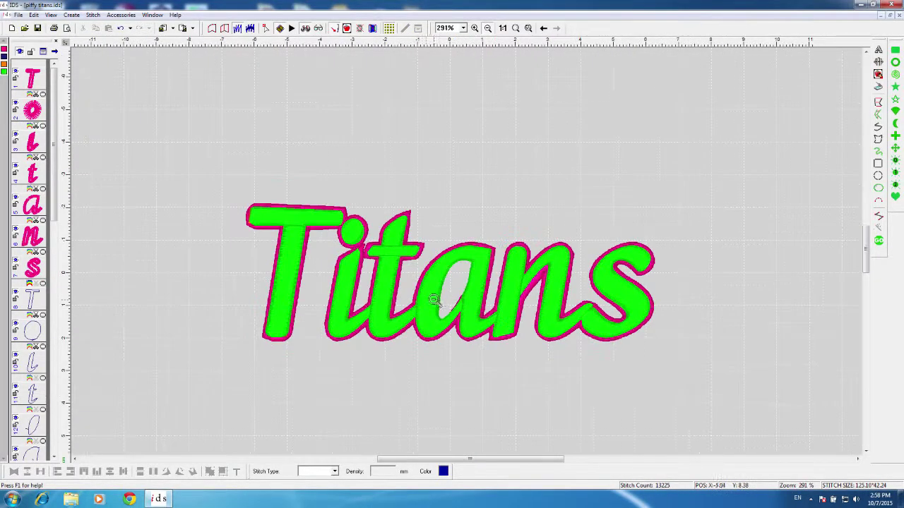
pyautogui.click(433, 299)
pyautogui.click(435, 297)
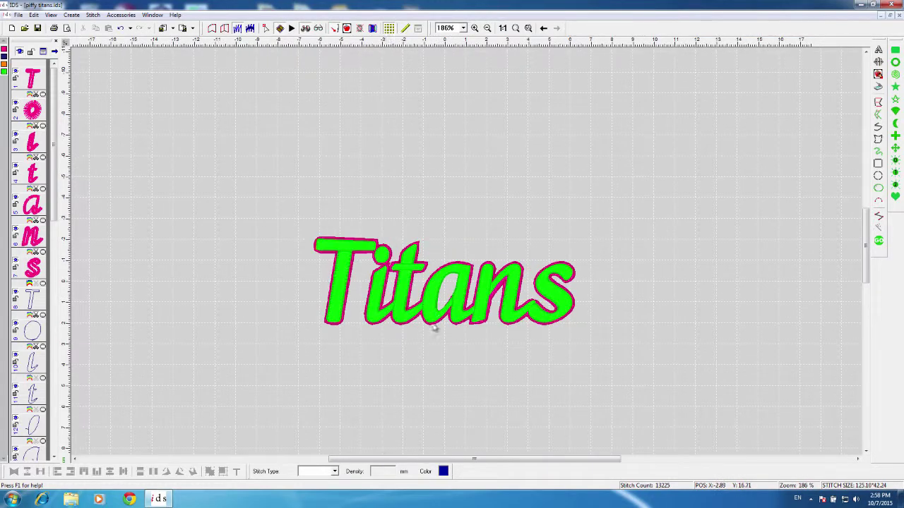
pyautogui.click(381, 323)
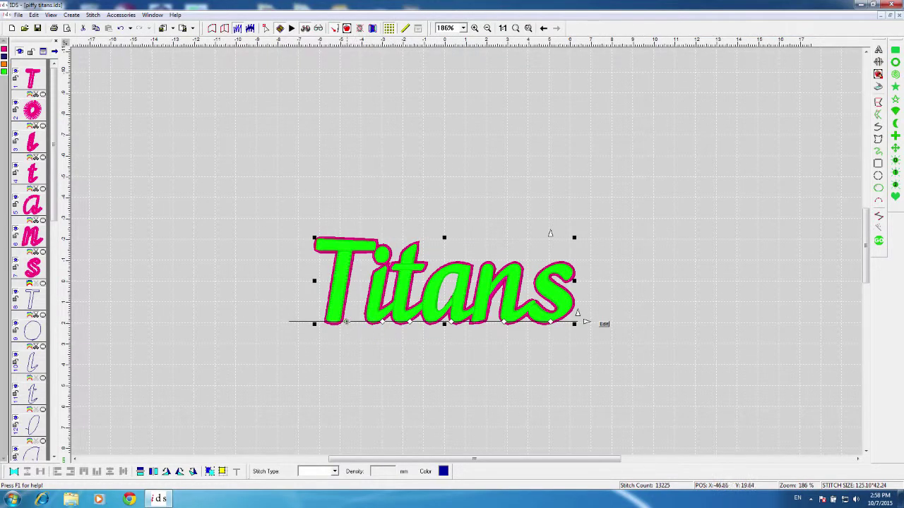
pyautogui.moveTo(346, 322); pyautogui.dragTo(324, 322)
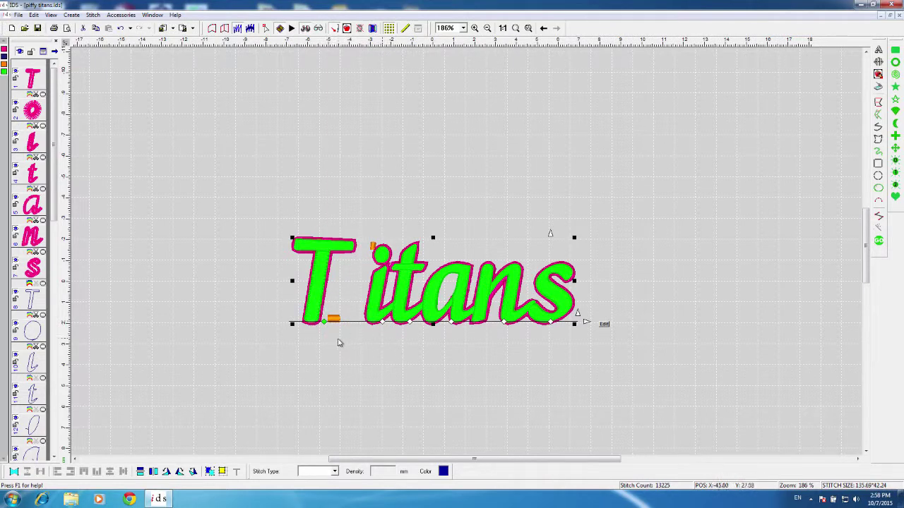
# Step: Shift the letters i and t left along the baseline to rebalance their spacing after the T
pyautogui.click(380, 321)
pyautogui.click(380, 321)
pyautogui.moveTo(381, 323); pyautogui.dragTo(364, 323)
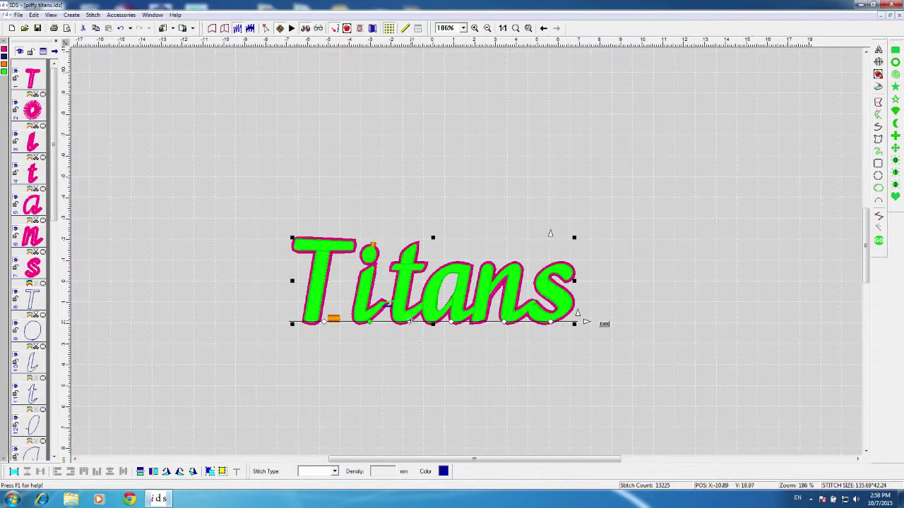
pyautogui.moveTo(410, 324); pyautogui.dragTo(405, 322)
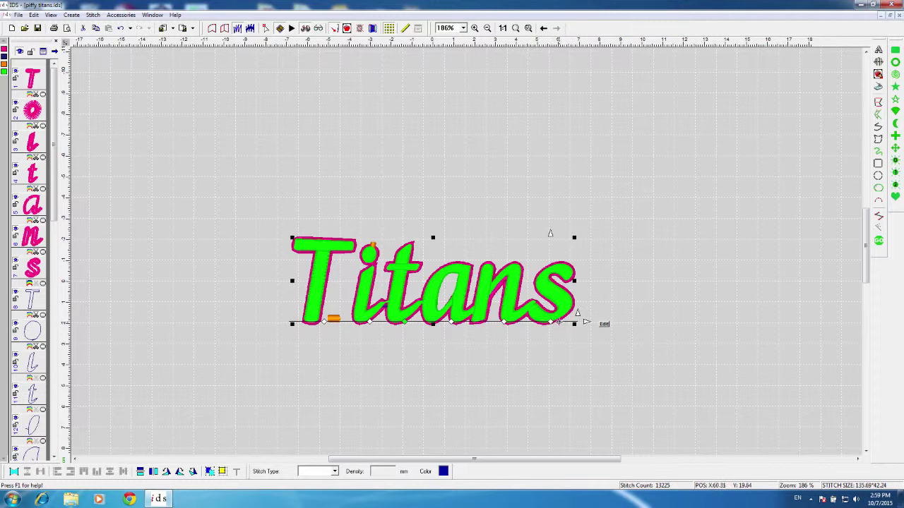
# Step: Even out the letter spacing by shifting the s about 5 mm right, the n slightly right, and the a and i slightly left
pyautogui.moveTo(550, 322); pyautogui.dragTo(561, 325)
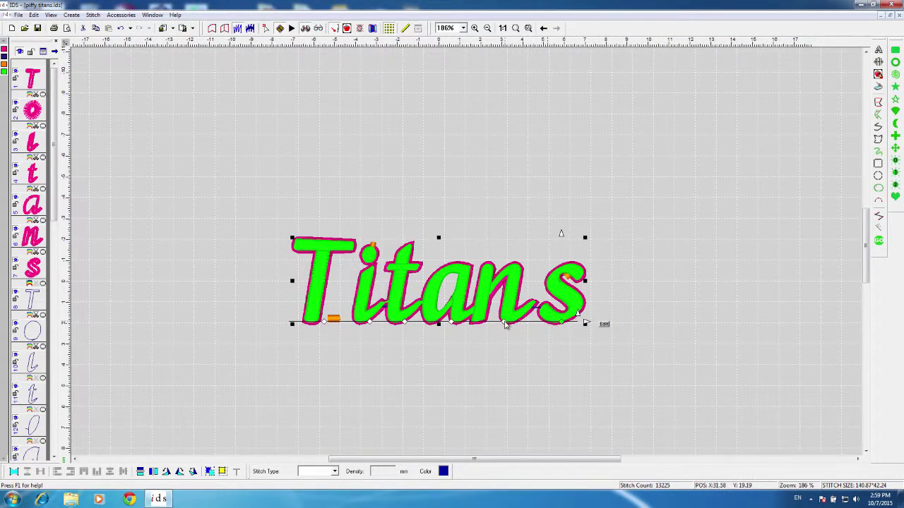
pyautogui.moveTo(504, 326); pyautogui.dragTo(508, 325)
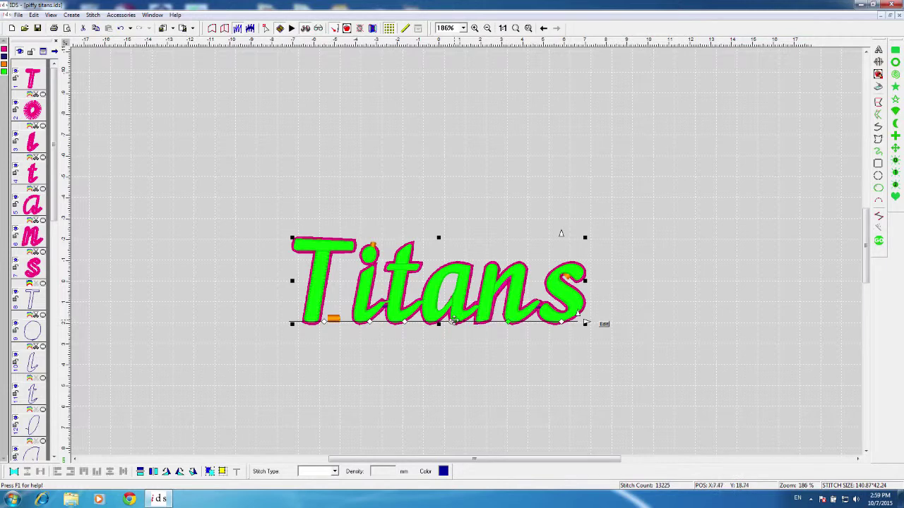
pyautogui.moveTo(452, 321); pyautogui.dragTo(453, 322)
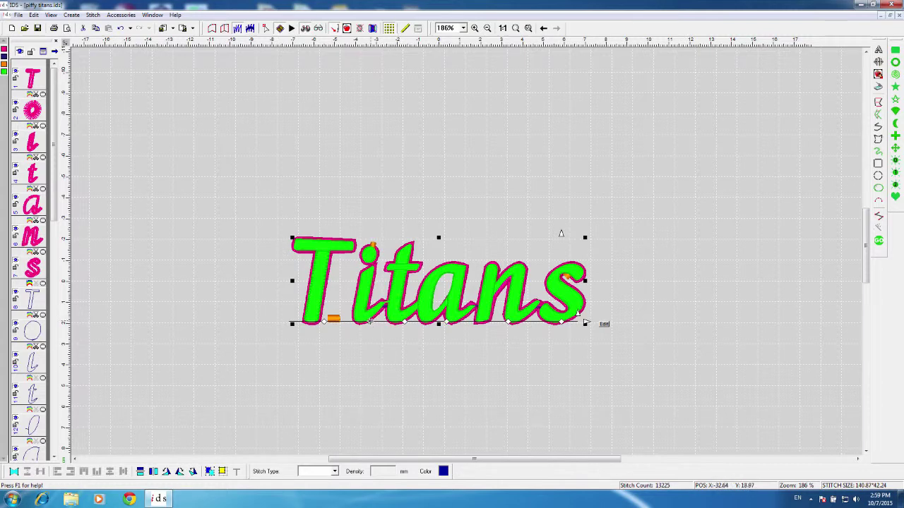
pyautogui.moveTo(369, 321); pyautogui.dragTo(367, 321)
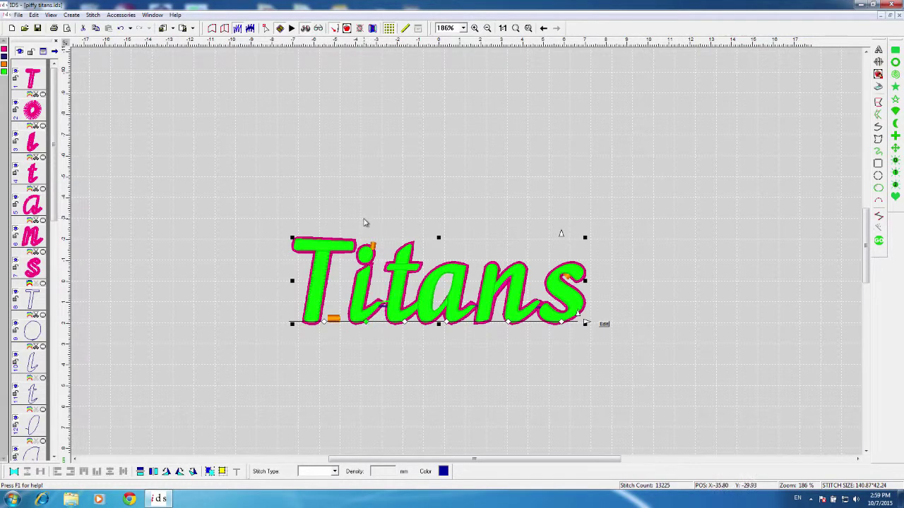